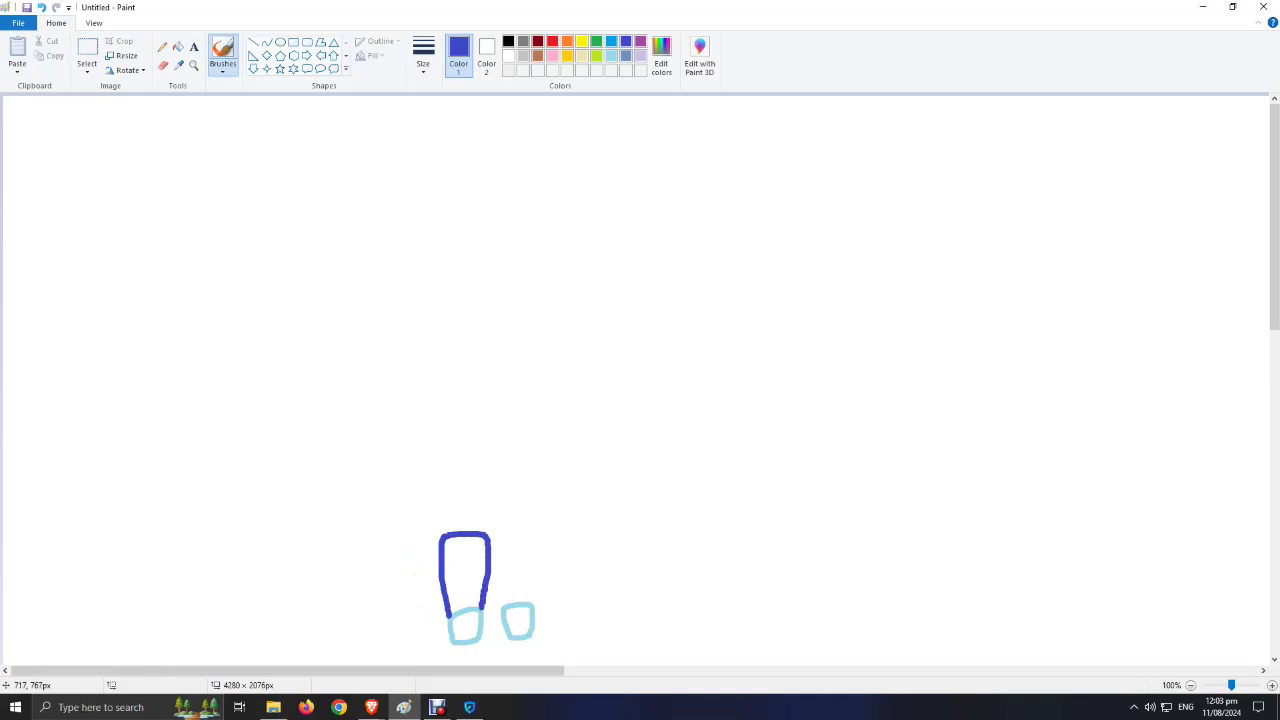
Step: Outline the figure's second leg in indigo above its shoe, plus a red torso with two short sleeves above the legs
{"action": "mouse_move", "coordinate": [502, 606]}
{"action": "left_mouse_down"}
{"action": "mouse_move", "coordinate": [502, 540]}
{"action": "mouse_move", "coordinate": [522, 534]}
{"action": "mouse_move", "coordinate": [535, 604]}
{"action": "left_mouse_up"}
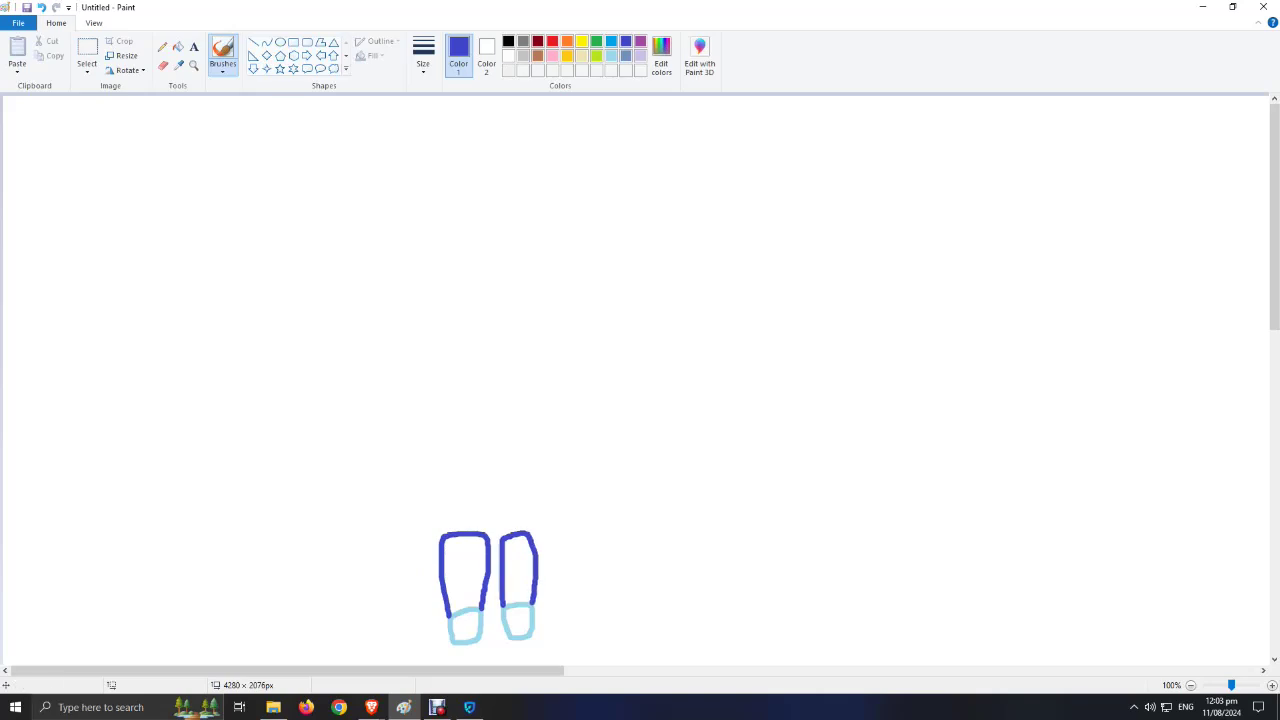
{"action": "mouse_move", "coordinate": [526, 532]}
{"action": "left_mouse_down"}
{"action": "mouse_move", "coordinate": [443, 532]}
{"action": "mouse_move", "coordinate": [435, 376]}
{"action": "mouse_move", "coordinate": [512, 355]}
{"action": "mouse_move", "coordinate": [552, 407]}
{"action": "mouse_move", "coordinate": [531, 528]}
{"action": "left_mouse_up"}
{"action": "mouse_move", "coordinate": [548, 365]}
{"action": "left_mouse_down"}
{"action": "mouse_move", "coordinate": [607, 352]}
{"action": "mouse_move", "coordinate": [555, 402]}
{"action": "left_mouse_up"}
{"action": "mouse_move", "coordinate": [428, 415]}
{"action": "left_mouse_down"}
{"action": "mouse_move", "coordinate": [363, 420]}
{"action": "mouse_move", "coordinate": [360, 383]}
{"action": "mouse_move", "coordinate": [433, 373]}
{"action": "left_mouse_up"}
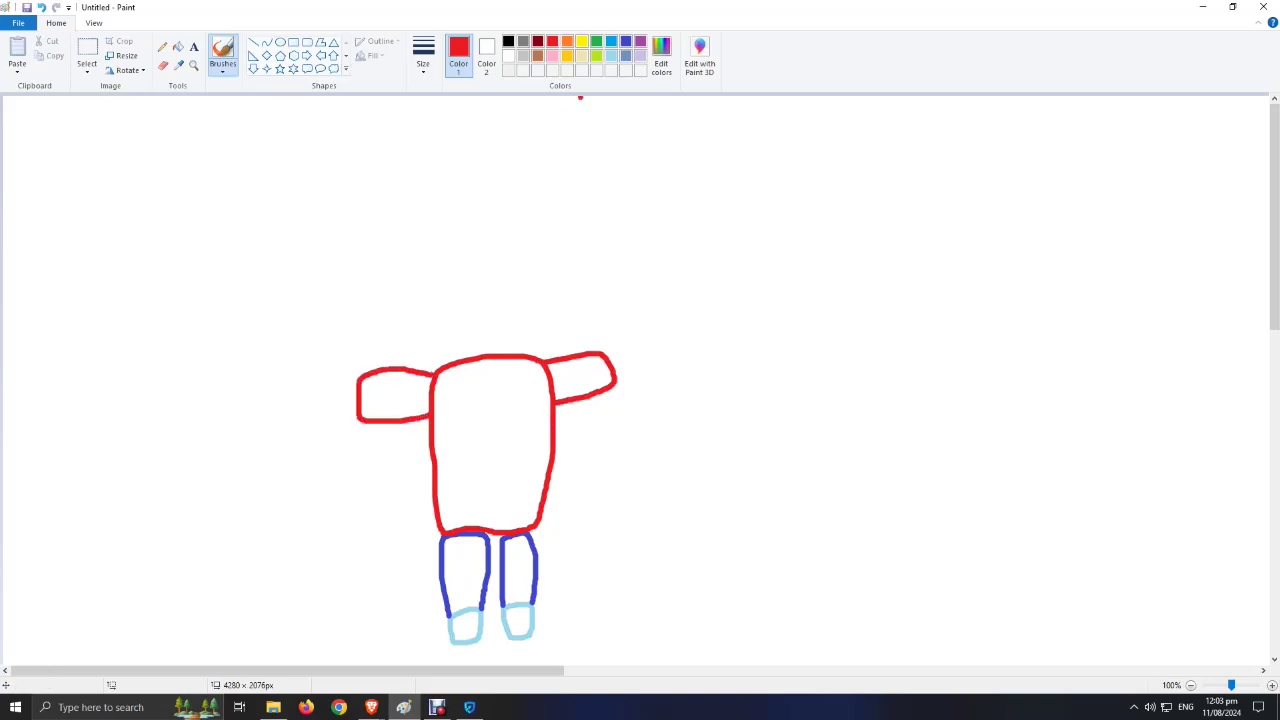
Step: Outline a hand at the end of each red sleeve and a squarish head above the torso in light yellow
{"action": "left_click", "coordinate": [581, 55]}
{"action": "mouse_move", "coordinate": [601, 349]}
{"action": "left_mouse_down"}
{"action": "mouse_move", "coordinate": [677, 343]}
{"action": "mouse_move", "coordinate": [664, 378]}
{"action": "mouse_move", "coordinate": [616, 388]}
{"action": "left_mouse_up"}
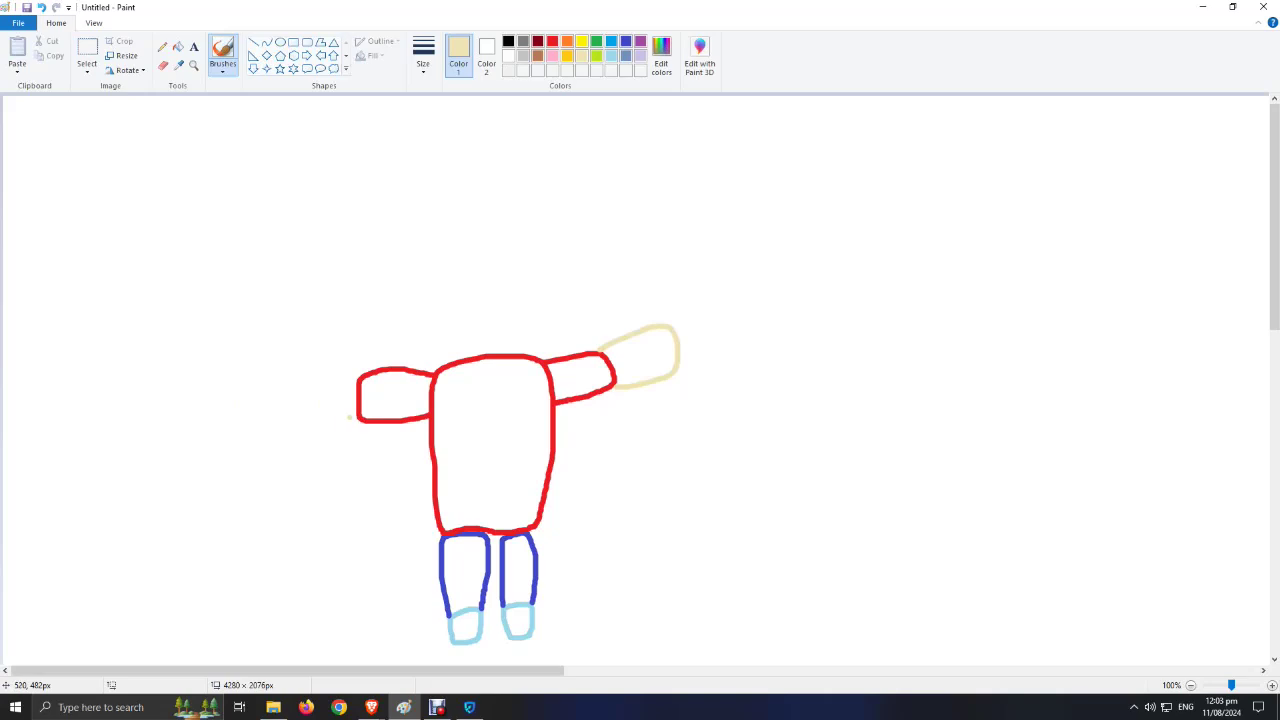
{"action": "mouse_move", "coordinate": [356, 418]}
{"action": "left_mouse_down"}
{"action": "mouse_move", "coordinate": [301, 404]}
{"action": "mouse_move", "coordinate": [303, 366]}
{"action": "mouse_move", "coordinate": [355, 372]}
{"action": "left_mouse_up"}
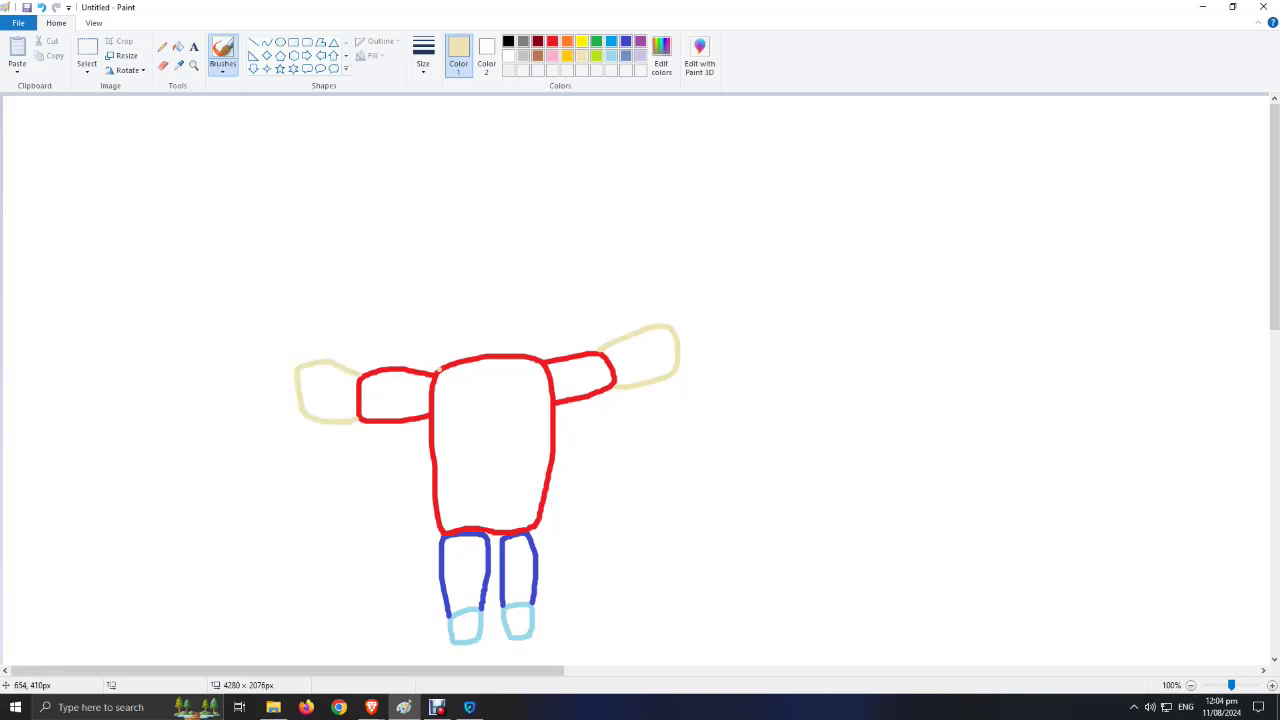
{"action": "mouse_move", "coordinate": [437, 368]}
{"action": "left_mouse_down"}
{"action": "mouse_move", "coordinate": [433, 320]}
{"action": "mouse_move", "coordinate": [509, 240]}
{"action": "mouse_move", "coordinate": [550, 292]}
{"action": "mouse_move", "coordinate": [548, 356]}
{"action": "left_mouse_up"}
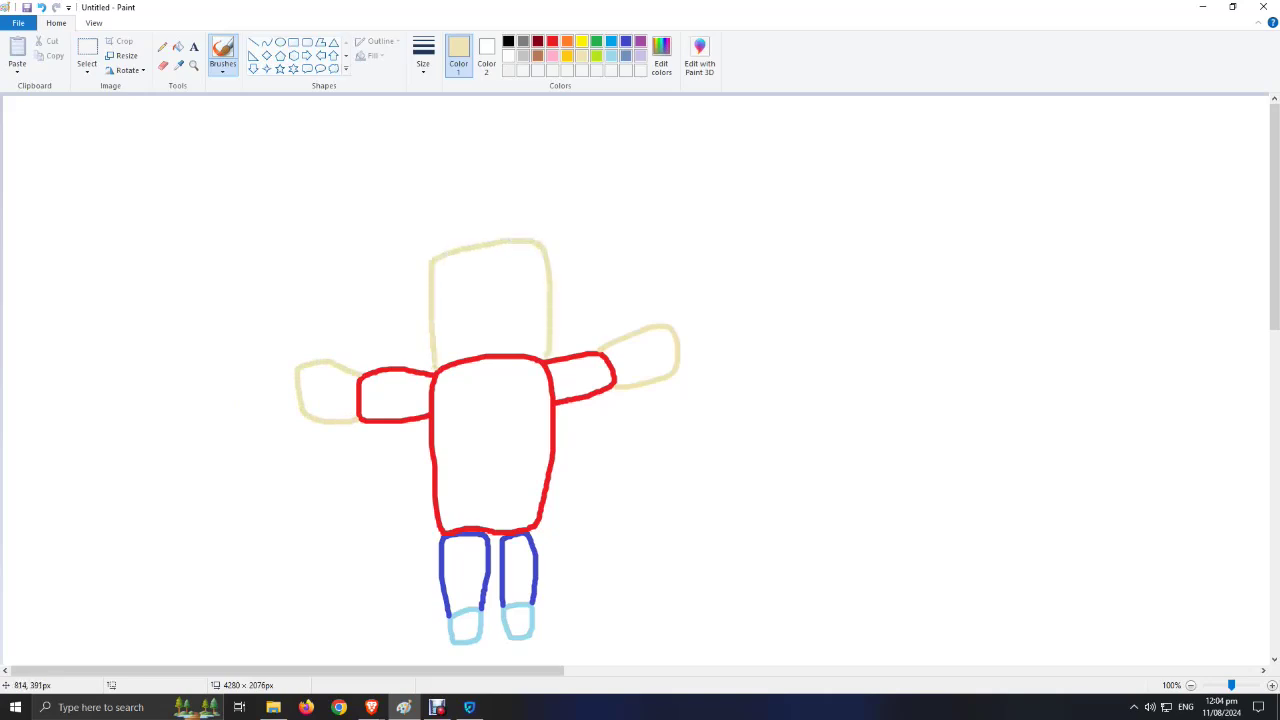
Step: Draw a tall block of hair on top of the head with a black brush and fill it with black
{"action": "left_click", "coordinate": [508, 41]}
{"action": "mouse_move", "coordinate": [430, 259]}
{"action": "left_mouse_down"}
{"action": "mouse_move", "coordinate": [417, 183]}
{"action": "mouse_move", "coordinate": [441, 159]}
{"action": "mouse_move", "coordinate": [545, 159]}
{"action": "mouse_move", "coordinate": [566, 197]}
{"action": "mouse_move", "coordinate": [545, 247]}
{"action": "left_mouse_up"}
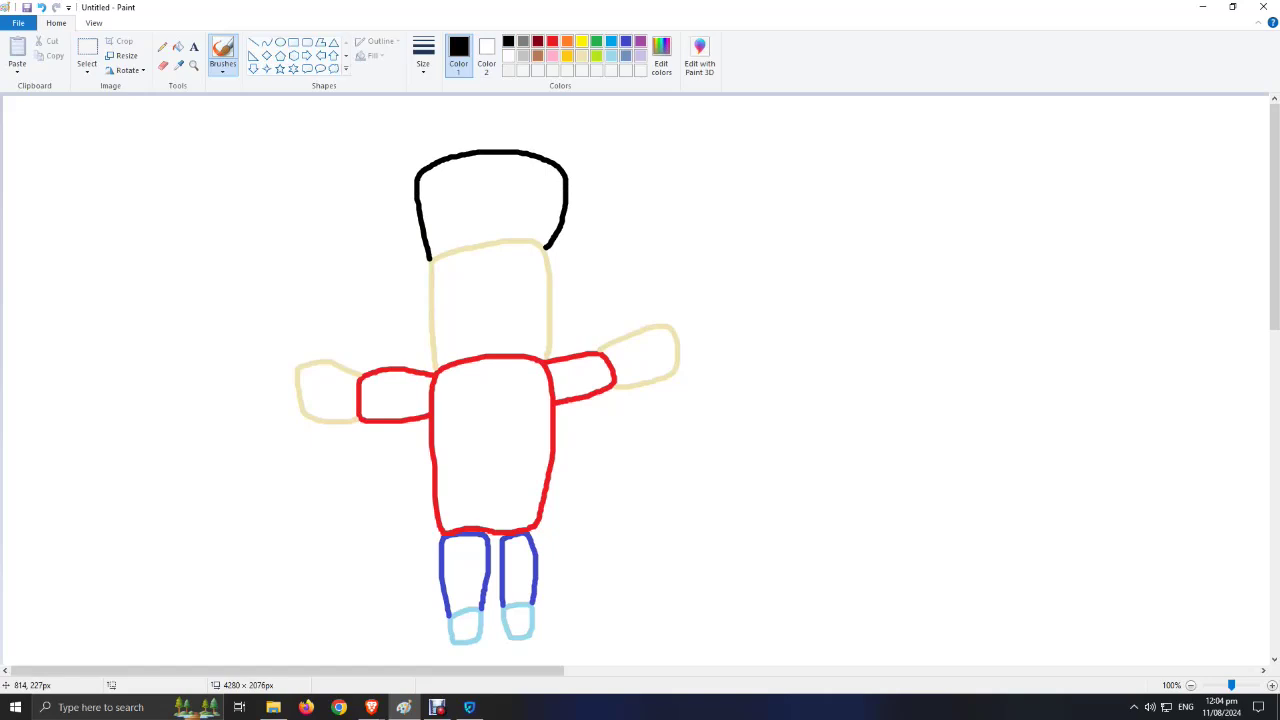
{"action": "left_click", "coordinate": [178, 47]}
{"action": "left_click", "coordinate": [490, 200]}
Step: Fill the head and both hands with light yellow, and the torso and both sleeves with red
{"action": "left_click", "coordinate": [490, 300]}
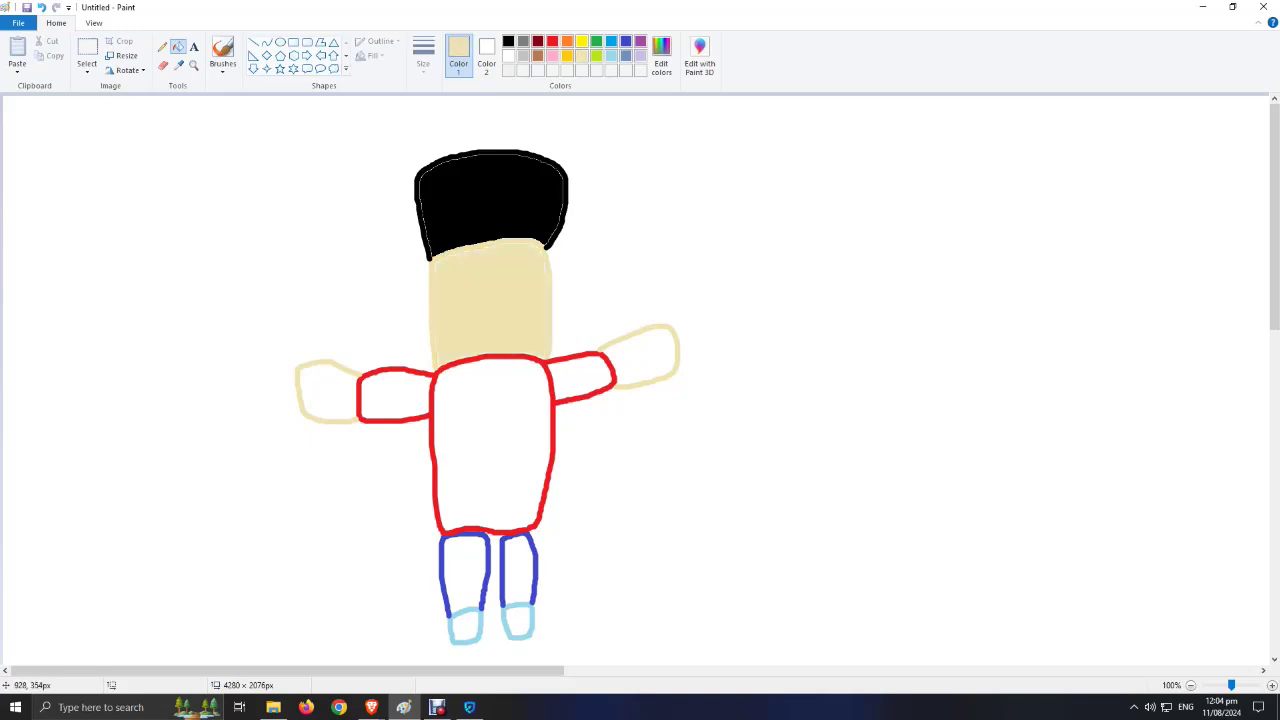
{"action": "left_click", "coordinate": [640, 355]}
{"action": "left_click", "coordinate": [325, 390]}
{"action": "left_click", "coordinate": [552, 41]}
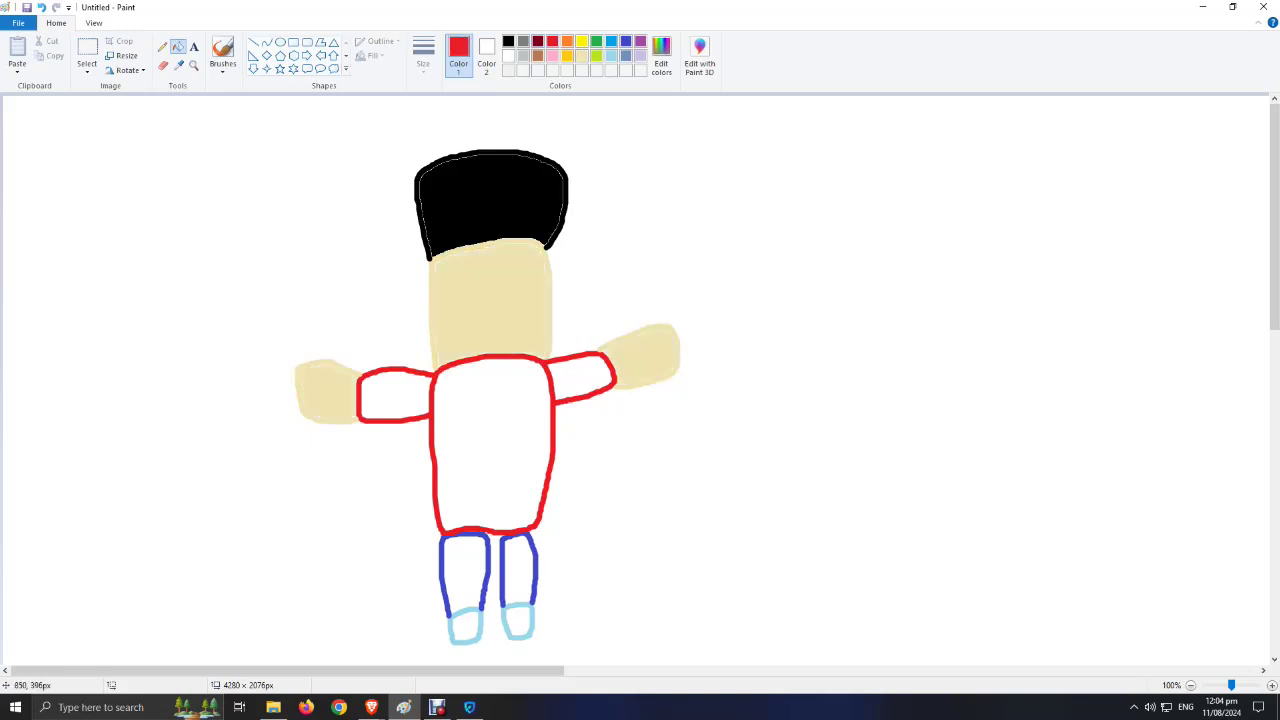
{"action": "left_click", "coordinate": [580, 378]}
{"action": "left_click", "coordinate": [492, 450]}
{"action": "left_click", "coordinate": [395, 396]}
Step: Fill both legs with indigo and both shoes with light turquoise
{"action": "left_click", "coordinate": [626, 41]}
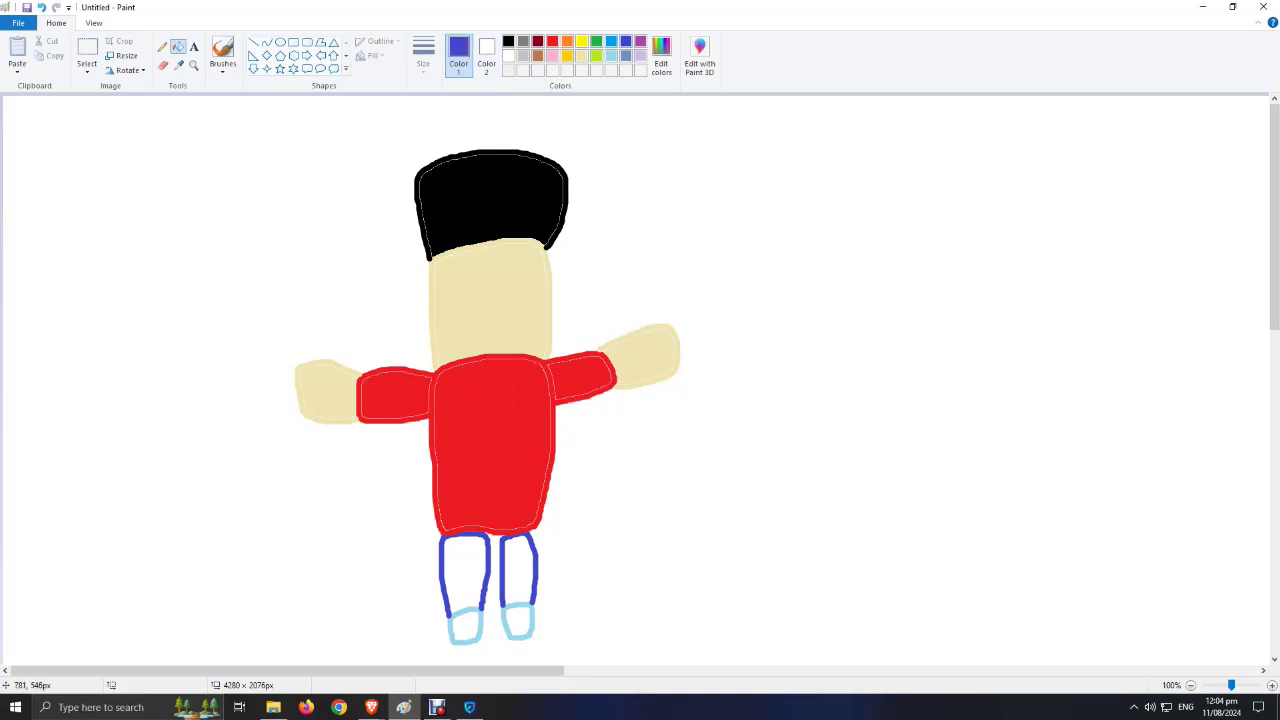
{"action": "left_click", "coordinate": [518, 570]}
{"action": "left_click", "coordinate": [463, 572]}
{"action": "left_click", "coordinate": [611, 56]}
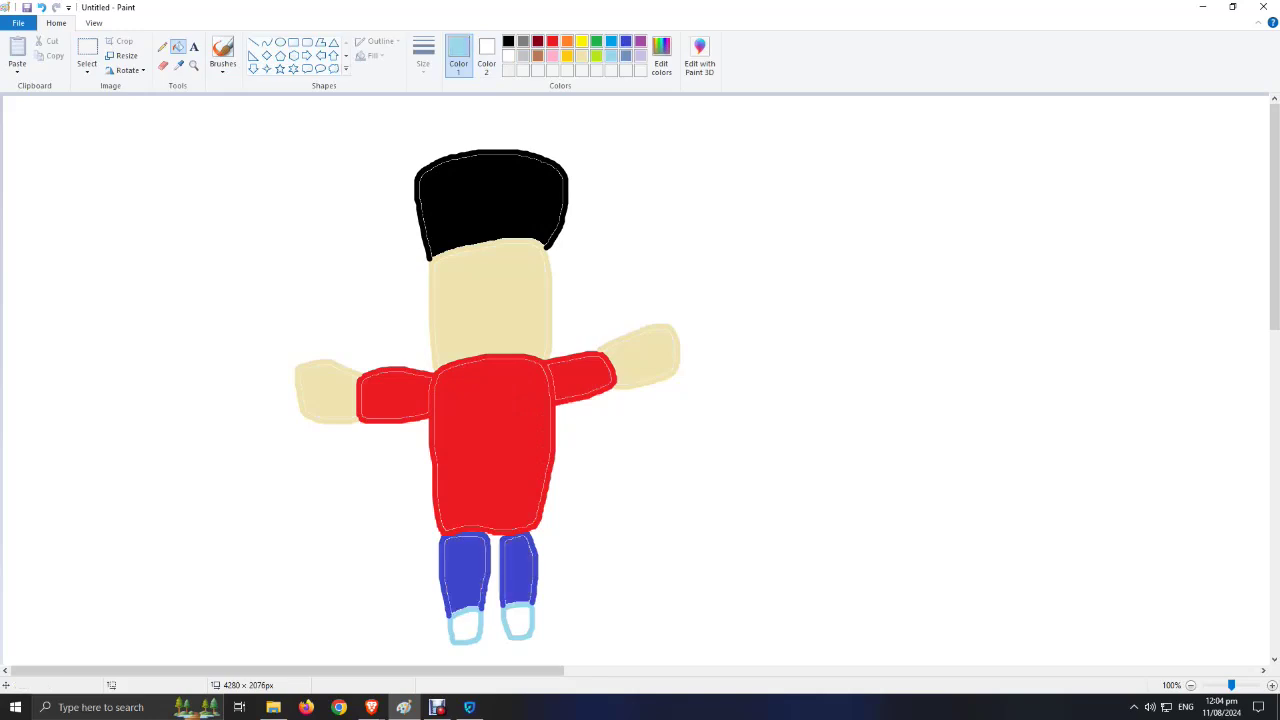
{"action": "left_click", "coordinate": [520, 619]}
{"action": "left_click", "coordinate": [465, 626]}
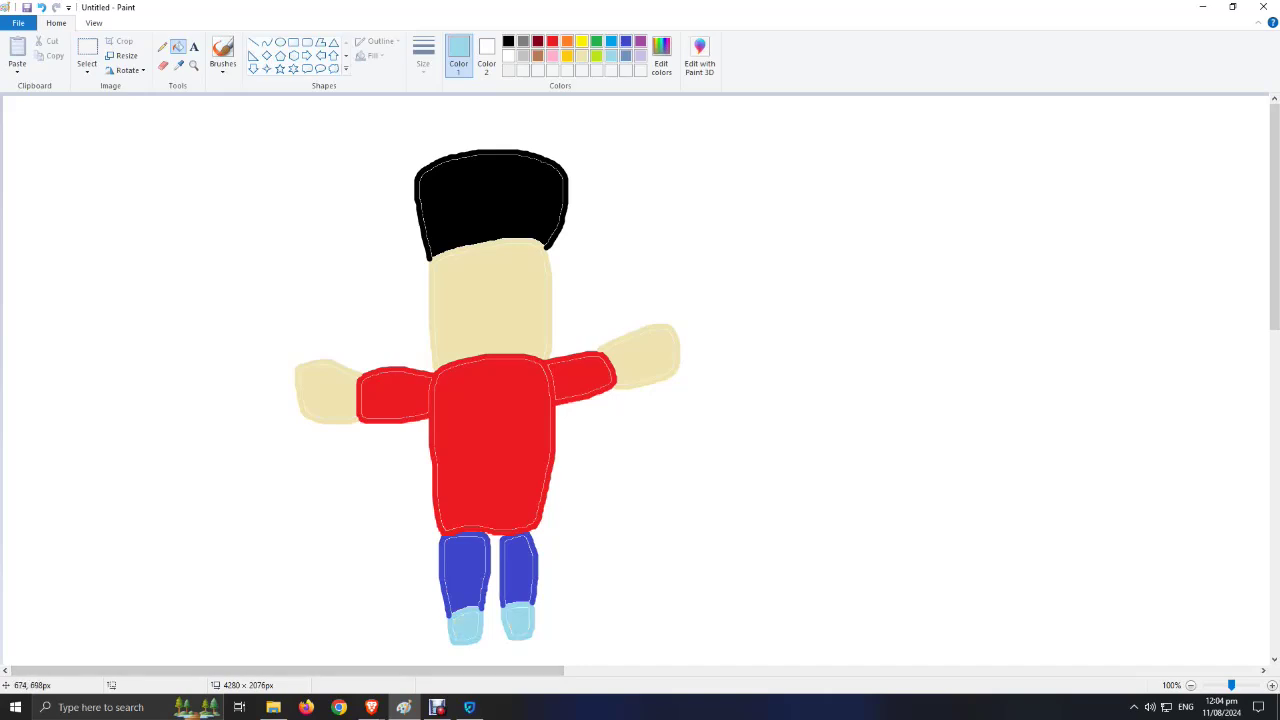
Step: Paint two black dot eyes and a curved black smile on the head
{"action": "left_click", "coordinate": [222, 55]}
{"action": "left_click", "coordinate": [507, 41]}
{"action": "left_click", "coordinate": [457, 281]}
{"action": "left_click", "coordinate": [517, 275]}
{"action": "mouse_move", "coordinate": [454, 320]}
{"action": "left_mouse_down"}
{"action": "mouse_move", "coordinate": [460, 330]}
{"action": "mouse_move", "coordinate": [520, 314]}
{"action": "left_mouse_up"}
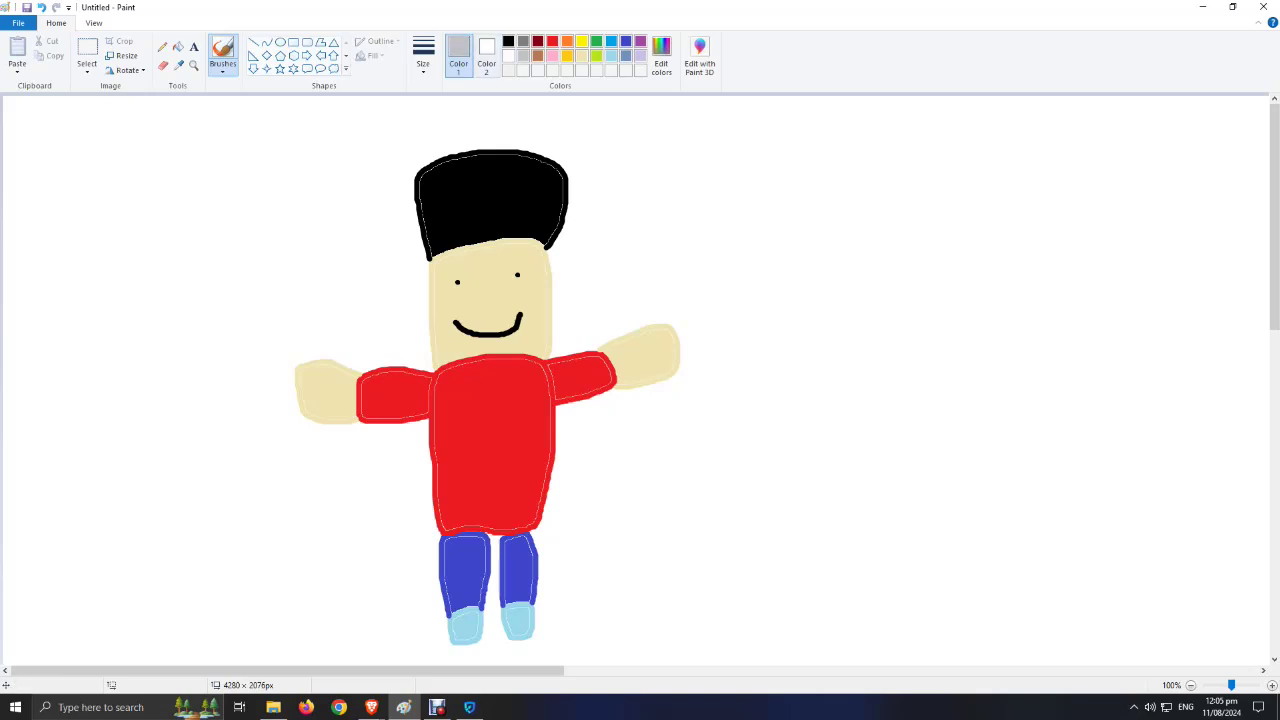
Step: Draw a tall very light grey shape with a darker grey cap beside the figure, filling each part with its outline colour
{"action": "mouse_move", "coordinate": [808, 362]}
{"action": "left_mouse_down"}
{"action": "mouse_move", "coordinate": [765, 369]}
{"action": "mouse_move", "coordinate": [751, 208]}
{"action": "mouse_move", "coordinate": [801, 220]}
{"action": "mouse_move", "coordinate": [816, 356]}
{"action": "left_mouse_up"}
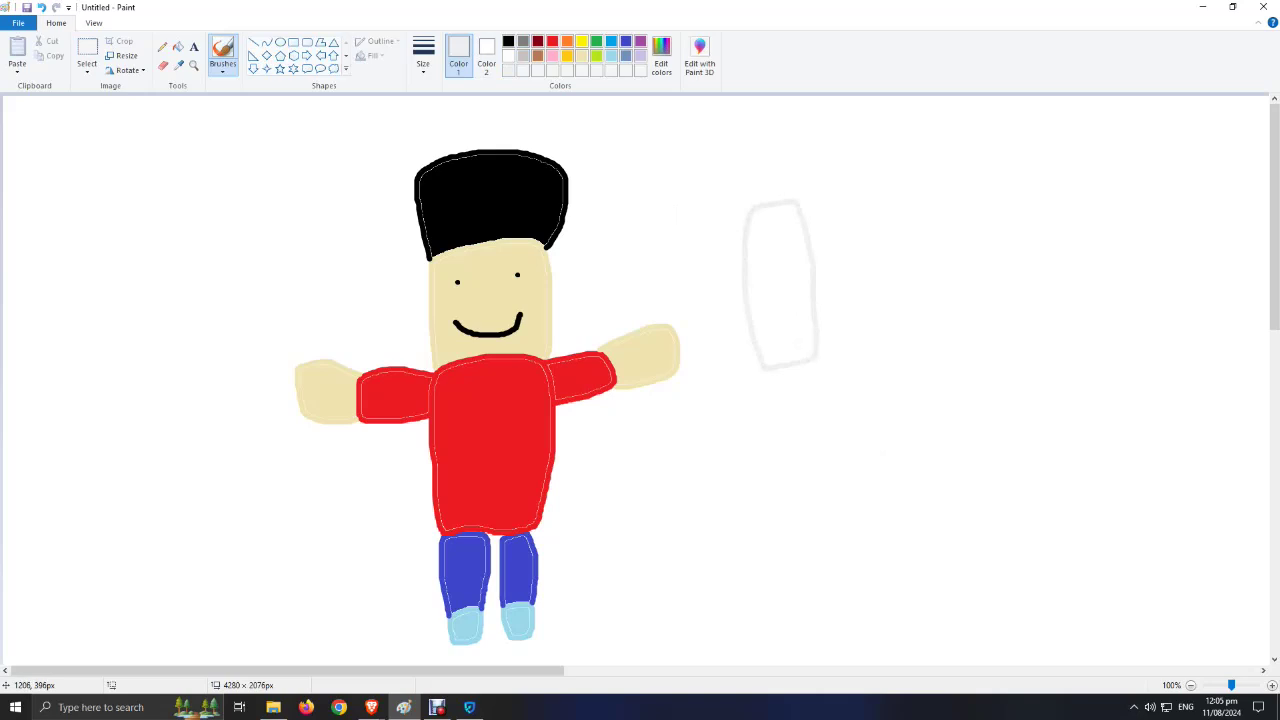
{"action": "left_click", "coordinate": [523, 41]}
{"action": "mouse_move", "coordinate": [742, 228]}
{"action": "left_mouse_down"}
{"action": "mouse_move", "coordinate": [725, 139]}
{"action": "mouse_move", "coordinate": [781, 123]}
{"action": "mouse_move", "coordinate": [809, 133]}
{"action": "mouse_move", "coordinate": [812, 224]}
{"action": "left_mouse_up"}
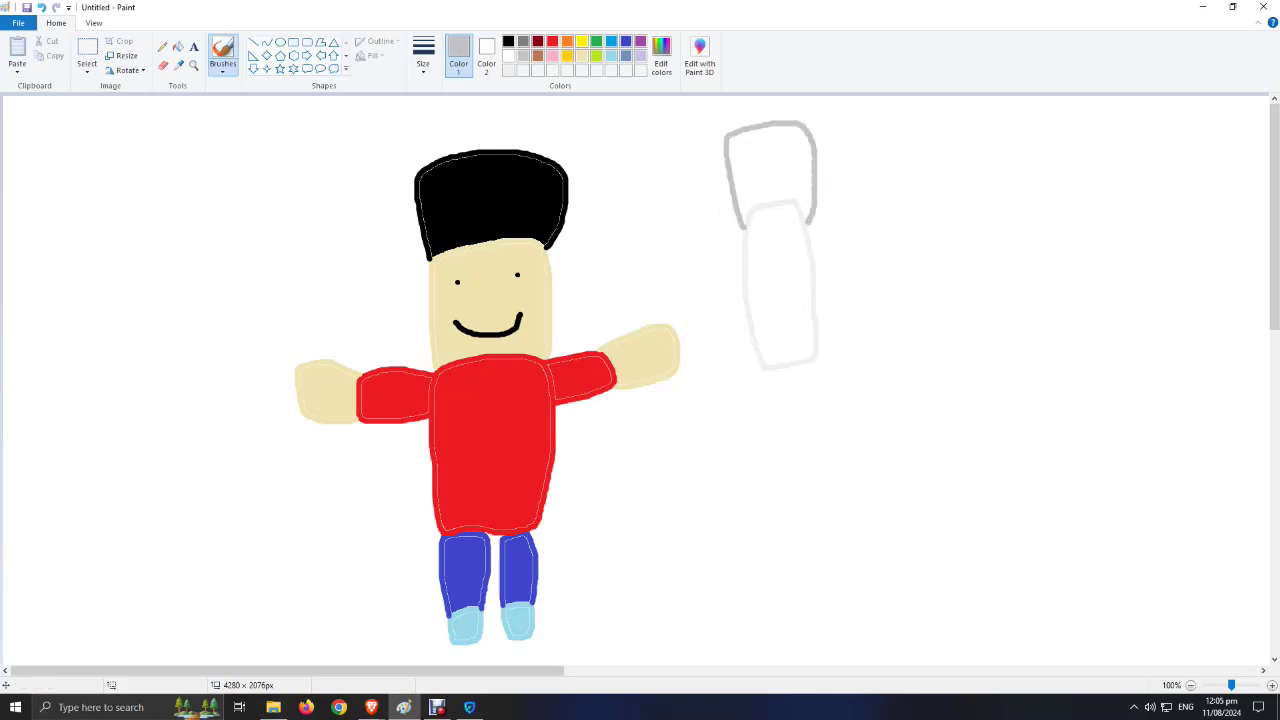
{"action": "left_click", "coordinate": [178, 46]}
{"action": "left_click", "coordinate": [770, 170]}
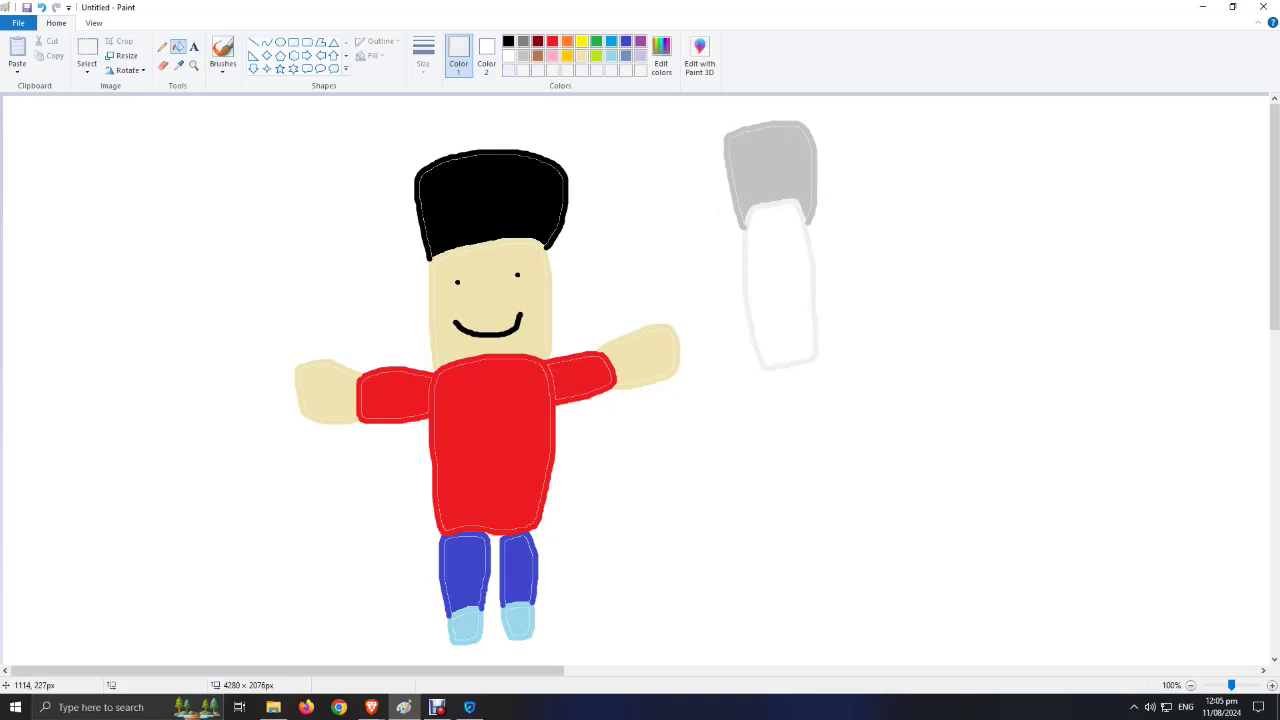
{"action": "left_click", "coordinate": [746, 246]}
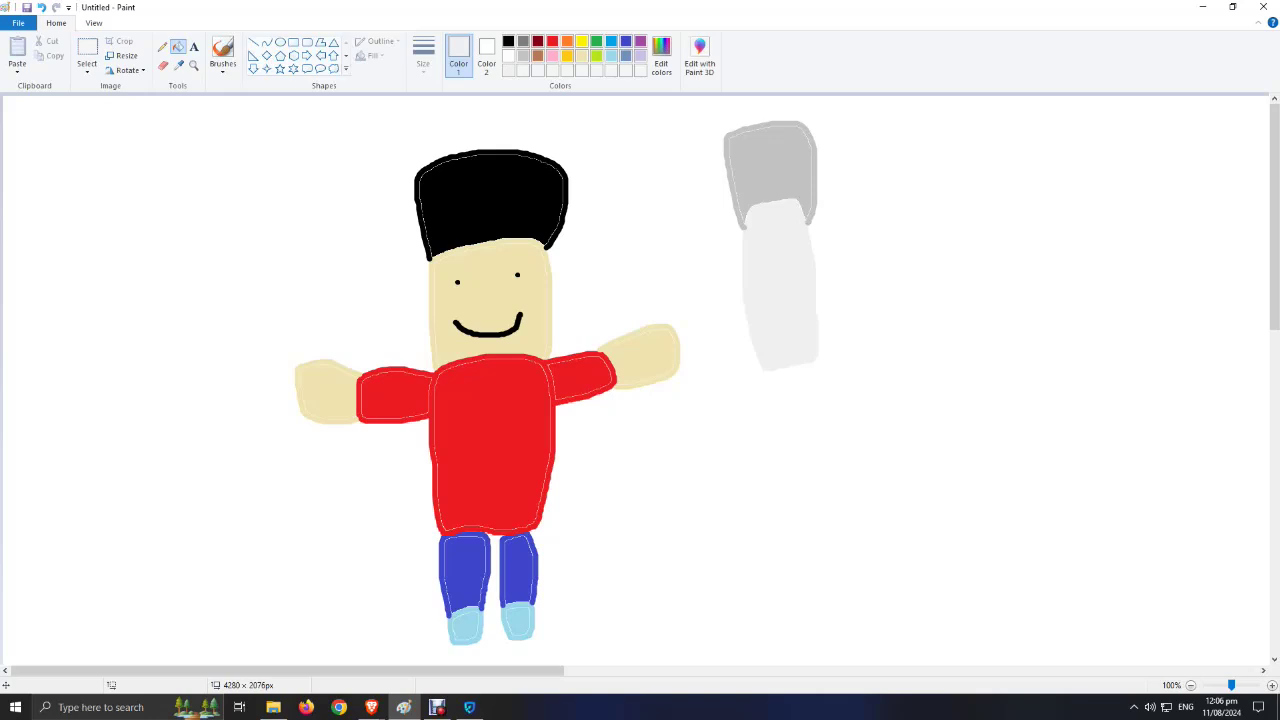
Step: Undo the grey capped shape until it is gone from the canvas
{"action": "key", "text": "ctrl+z"}
{"action": "key", "text": "ctrl+z"}
{"action": "key", "text": "ctrl+z"}
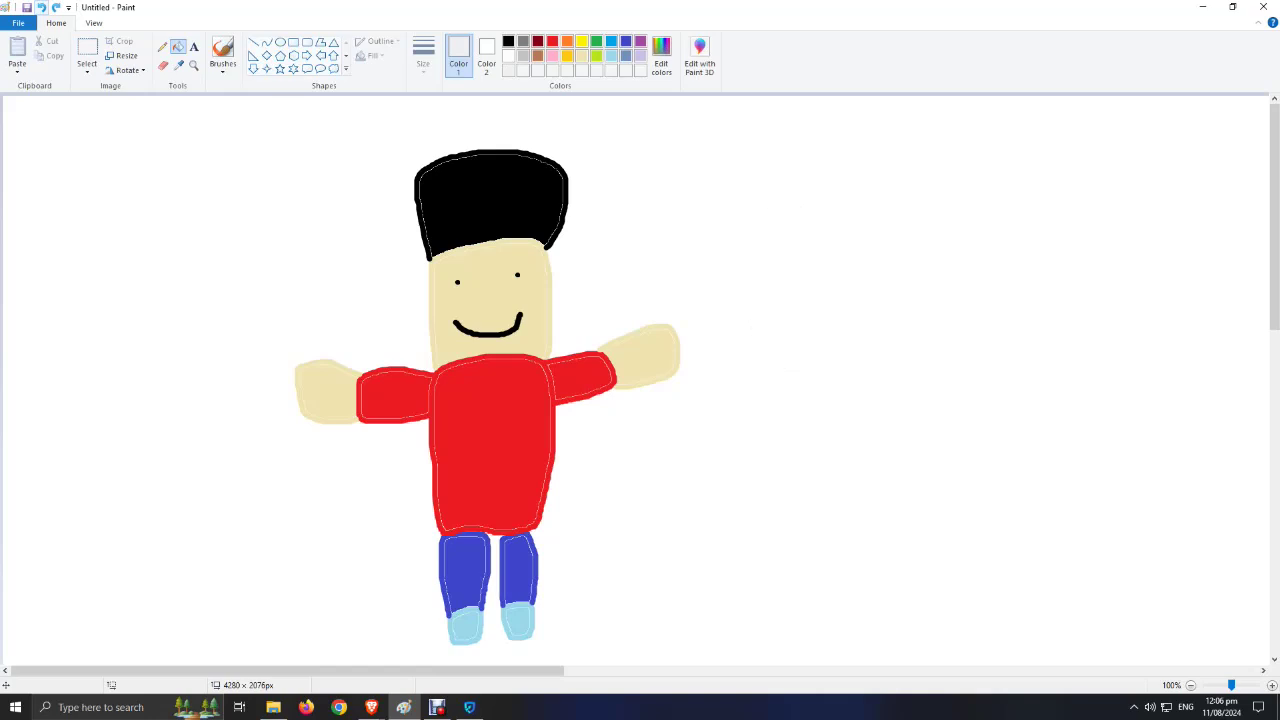
Step: Outline a long horizontal purple sleeve ending in a light yellow hand, reaching toward the figure's head from the canvas edge
{"action": "left_click", "coordinate": [640, 41]}
{"action": "left_click", "coordinate": [222, 50]}
{"action": "mouse_move", "coordinate": [21, 256]}
{"action": "left_mouse_down"}
{"action": "mouse_move", "coordinate": [91, 293]}
{"action": "mouse_move", "coordinate": [213, 277]}
{"action": "mouse_move", "coordinate": [213, 242]}
{"action": "mouse_move", "coordinate": [178, 227]}
{"action": "mouse_move", "coordinate": [24, 257]}
{"action": "left_mouse_up"}
{"action": "left_click", "coordinate": [581, 56]}
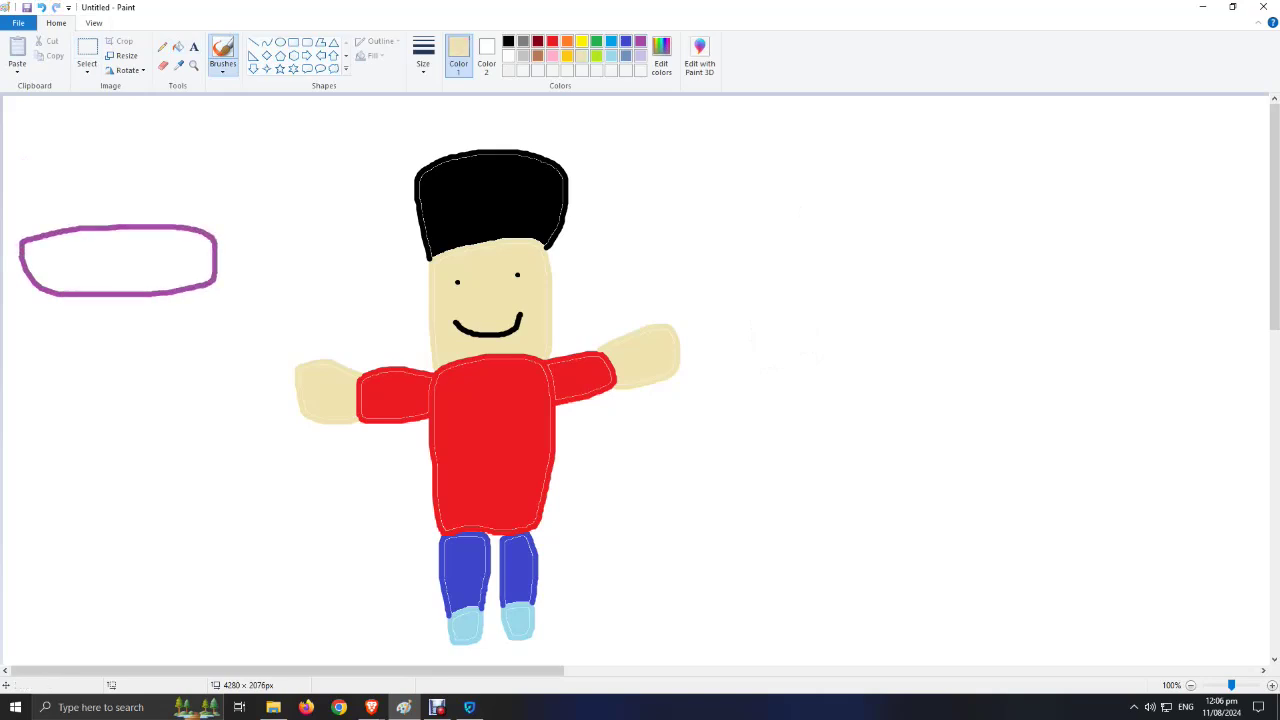
{"action": "mouse_move", "coordinate": [200, 226]}
{"action": "left_mouse_down"}
{"action": "mouse_move", "coordinate": [267, 214]}
{"action": "mouse_move", "coordinate": [278, 256]}
{"action": "mouse_move", "coordinate": [264, 276]}
{"action": "mouse_move", "coordinate": [220, 283]}
{"action": "left_mouse_up"}
Step: Draw a green rectangle of about 181 × 122 px against the outstretched hand and fill it with green
{"action": "left_click", "coordinate": [293, 42]}
{"action": "left_click", "coordinate": [596, 41]}
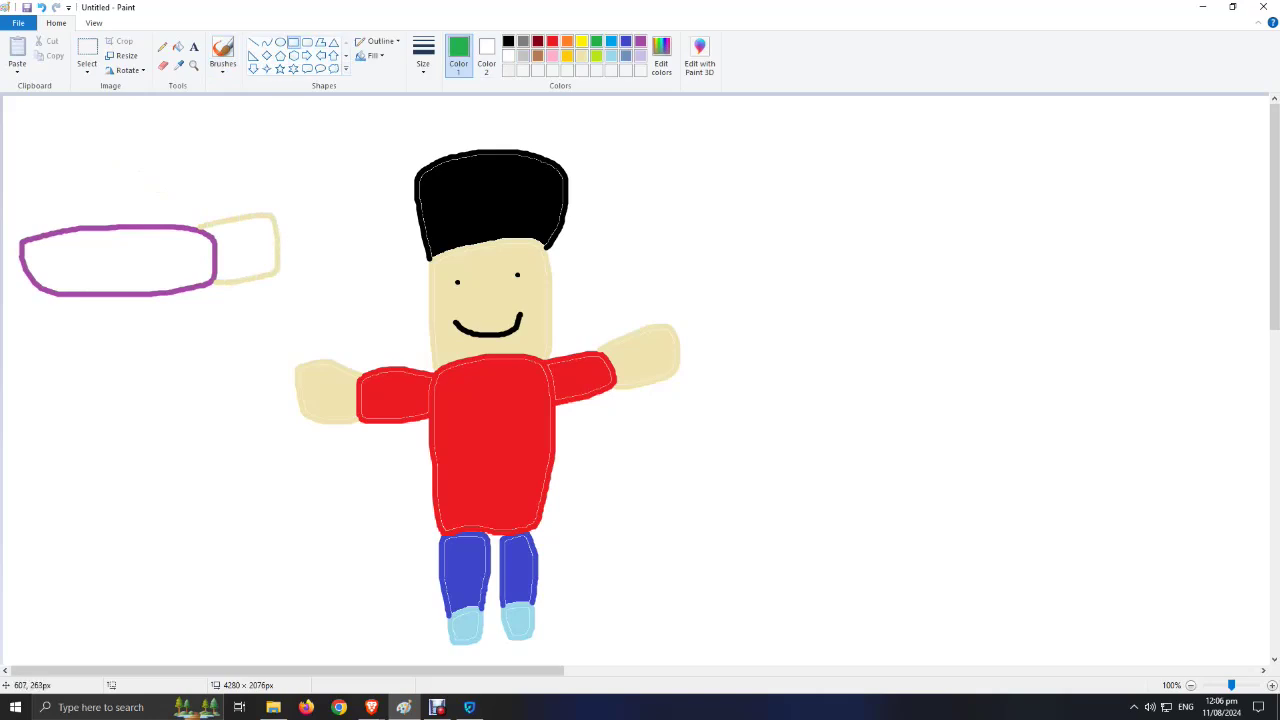
{"action": "left_click_drag", "start_coordinate": [401, 272], "coordinate": [279, 191]}
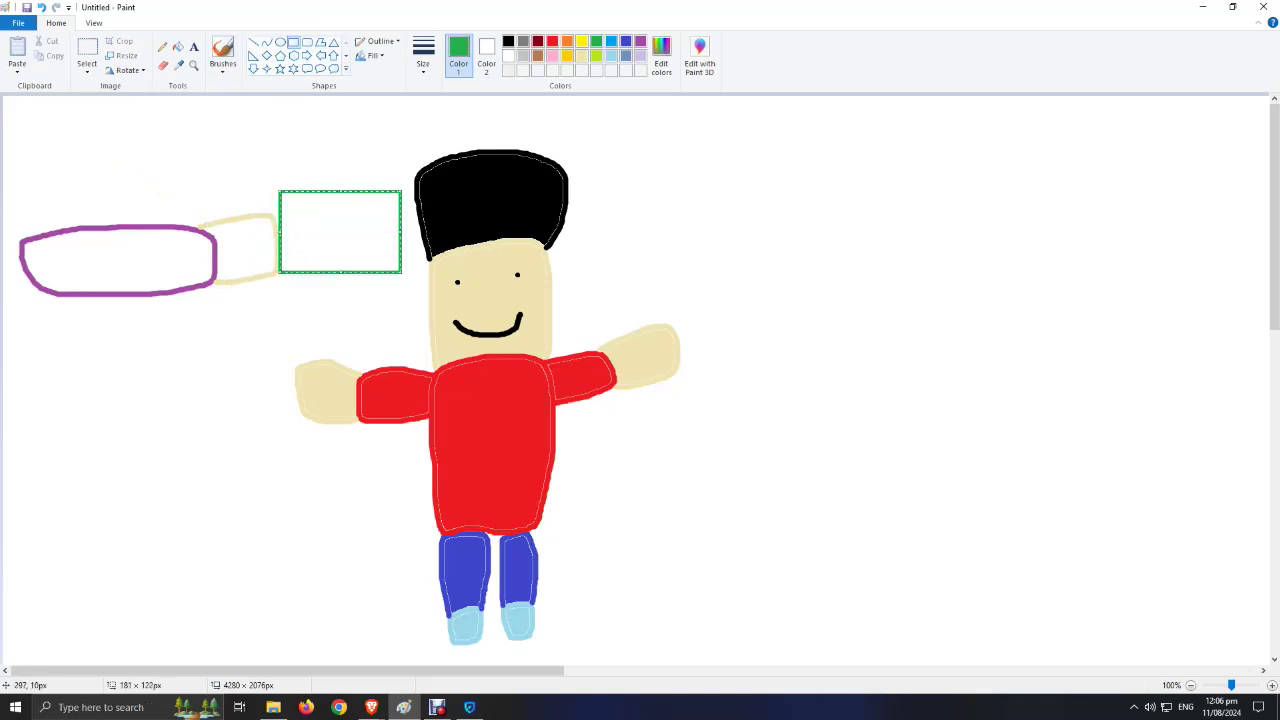
{"action": "left_click", "coordinate": [178, 46]}
{"action": "left_click", "coordinate": [340, 232]}
Step: Fill the outstretched hand with light yellow and its long sleeve with purple
{"action": "left_click", "coordinate": [582, 55]}
{"action": "left_click", "coordinate": [258, 250]}
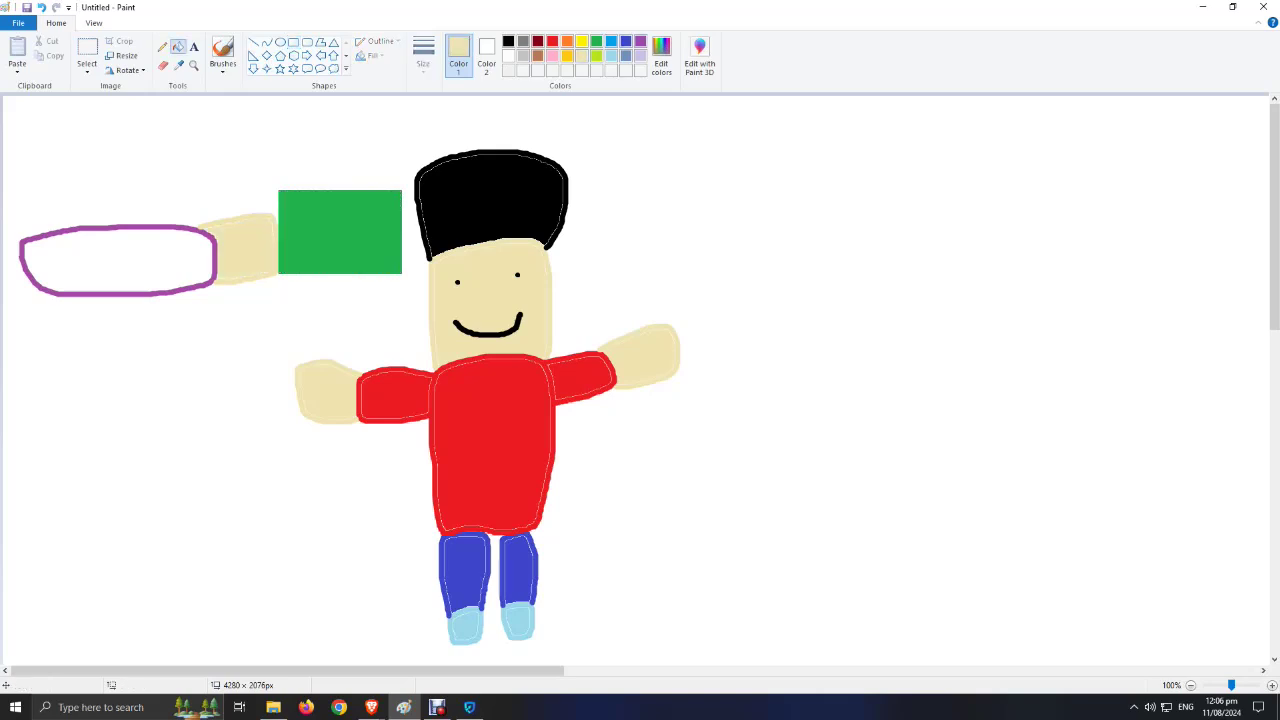
{"action": "left_click", "coordinate": [640, 41]}
{"action": "left_click", "coordinate": [117, 260]}
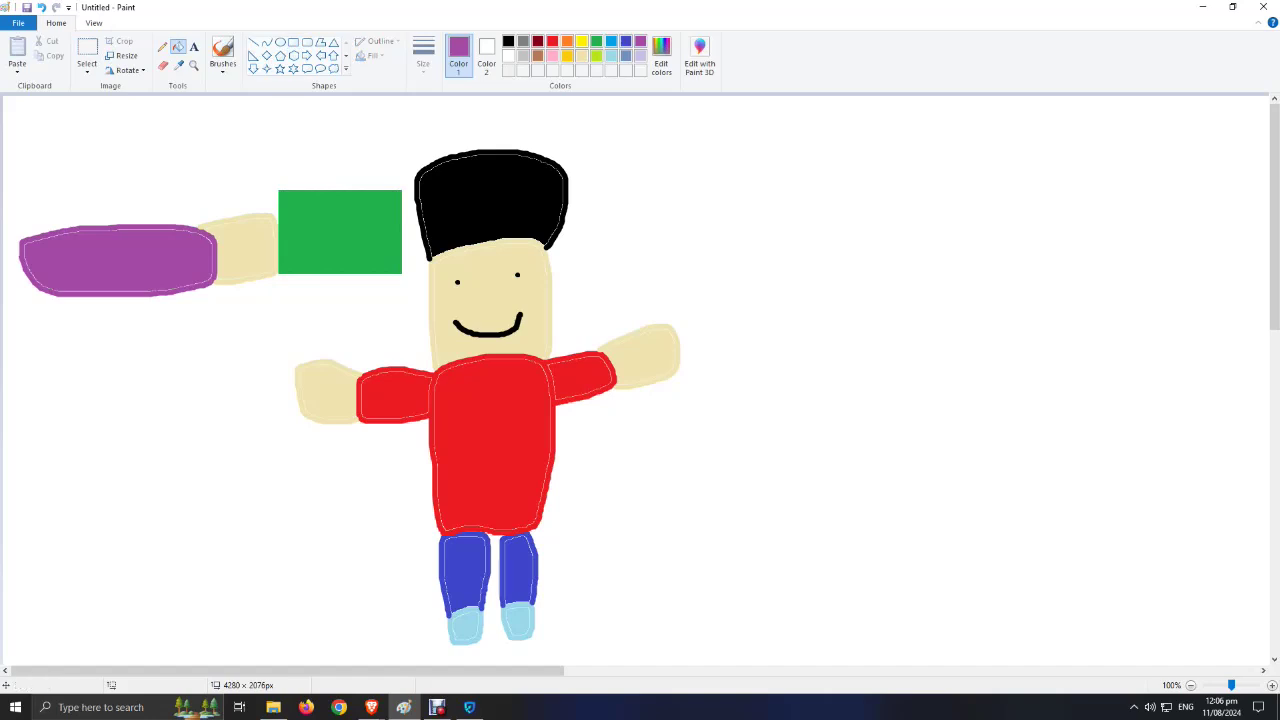
Step: Paint a black dollar sign in the middle of the green rectangle with the brush
{"action": "left_click", "coordinate": [222, 50]}
{"action": "left_click", "coordinate": [508, 41]}
{"action": "mouse_move", "coordinate": [322, 248]}
{"action": "left_mouse_down"}
{"action": "mouse_move", "coordinate": [352, 238]}
{"action": "mouse_move", "coordinate": [321, 232]}
{"action": "mouse_move", "coordinate": [340, 209]}
{"action": "mouse_move", "coordinate": [339, 264]}
{"action": "mouse_move", "coordinate": [334, 196]}
{"action": "left_mouse_up"}
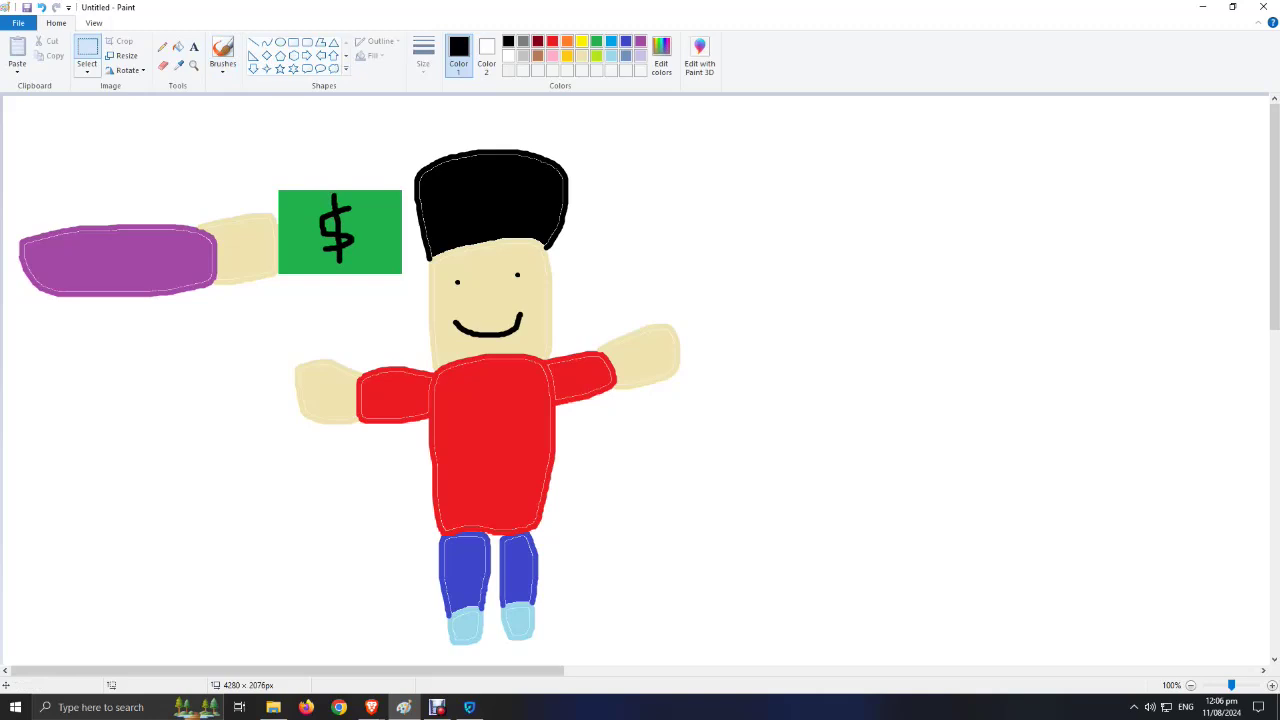
Step: Delete the purple arm and its green banknote using a rectangular selection of about 611 × 345 px
{"action": "left_click", "coordinate": [87, 55]}
{"action": "left_click_drag", "start_coordinate": [4, 97], "coordinate": [410, 293]}
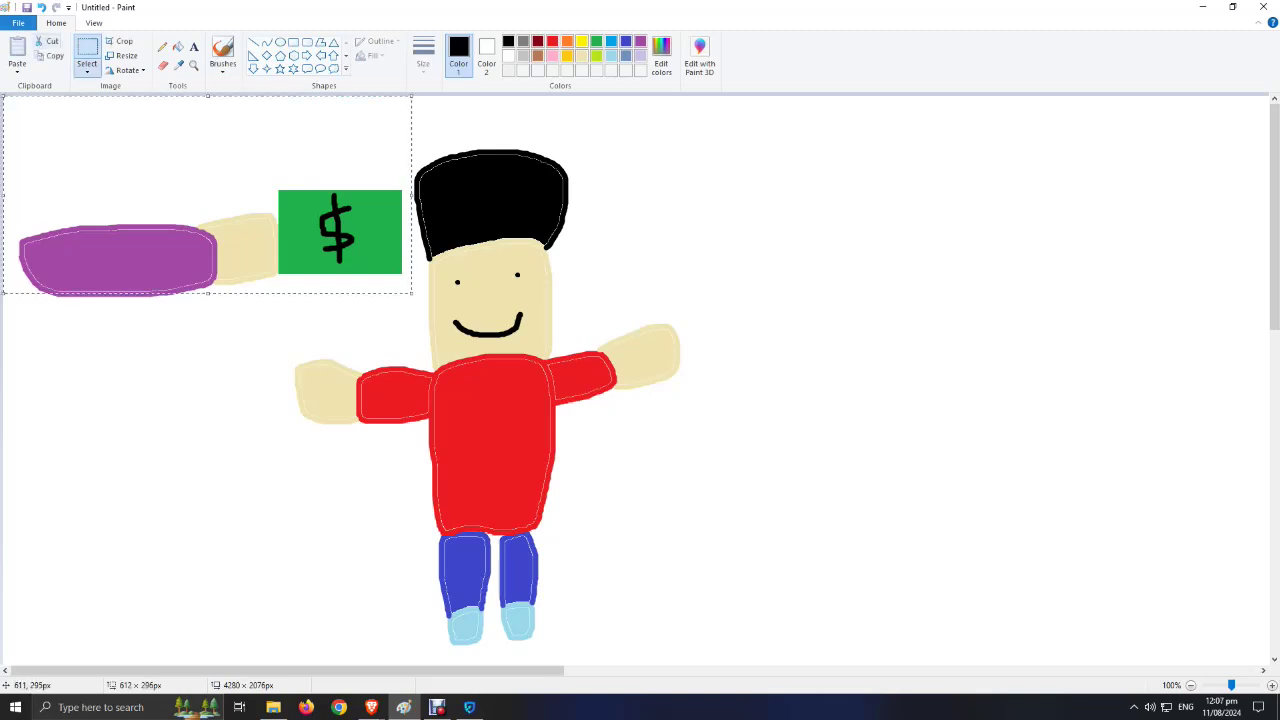
{"action": "left_click", "coordinate": [87, 70]}
{"action": "left_click", "coordinate": [133, 101]}
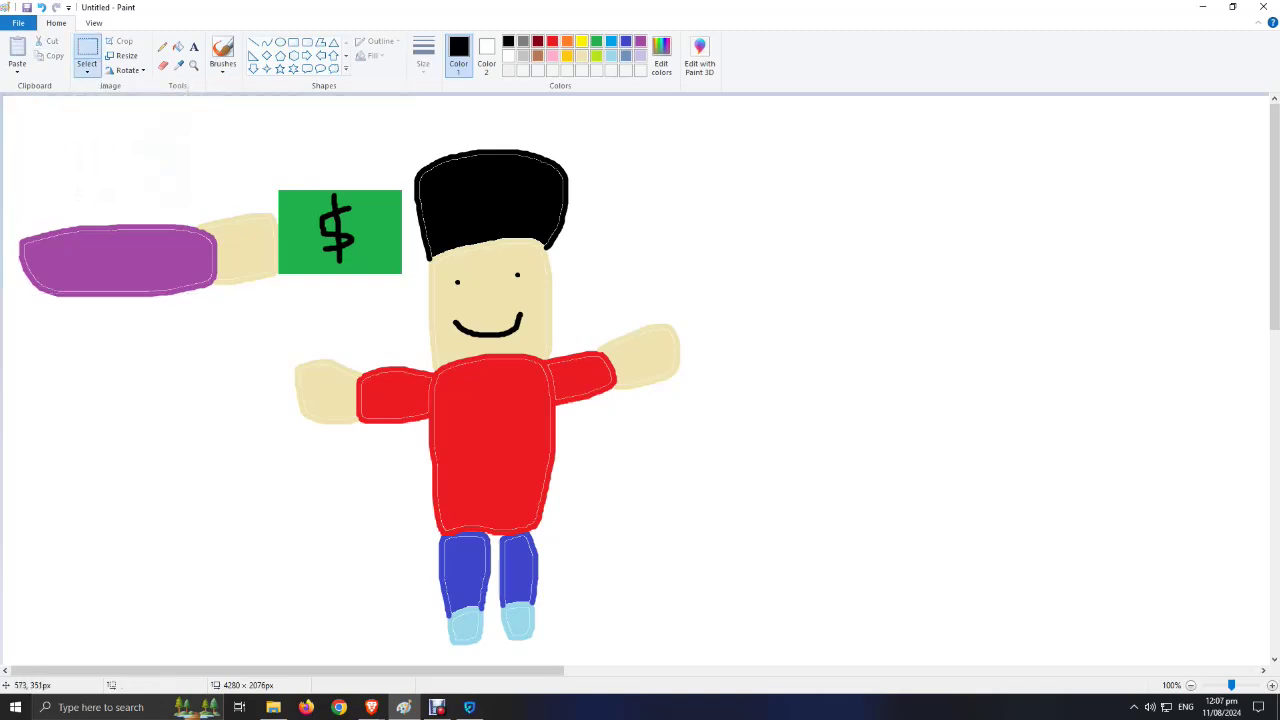
{"action": "left_click_drag", "start_coordinate": [4, 97], "coordinate": [409, 325]}
{"action": "left_click", "coordinate": [87, 70]}
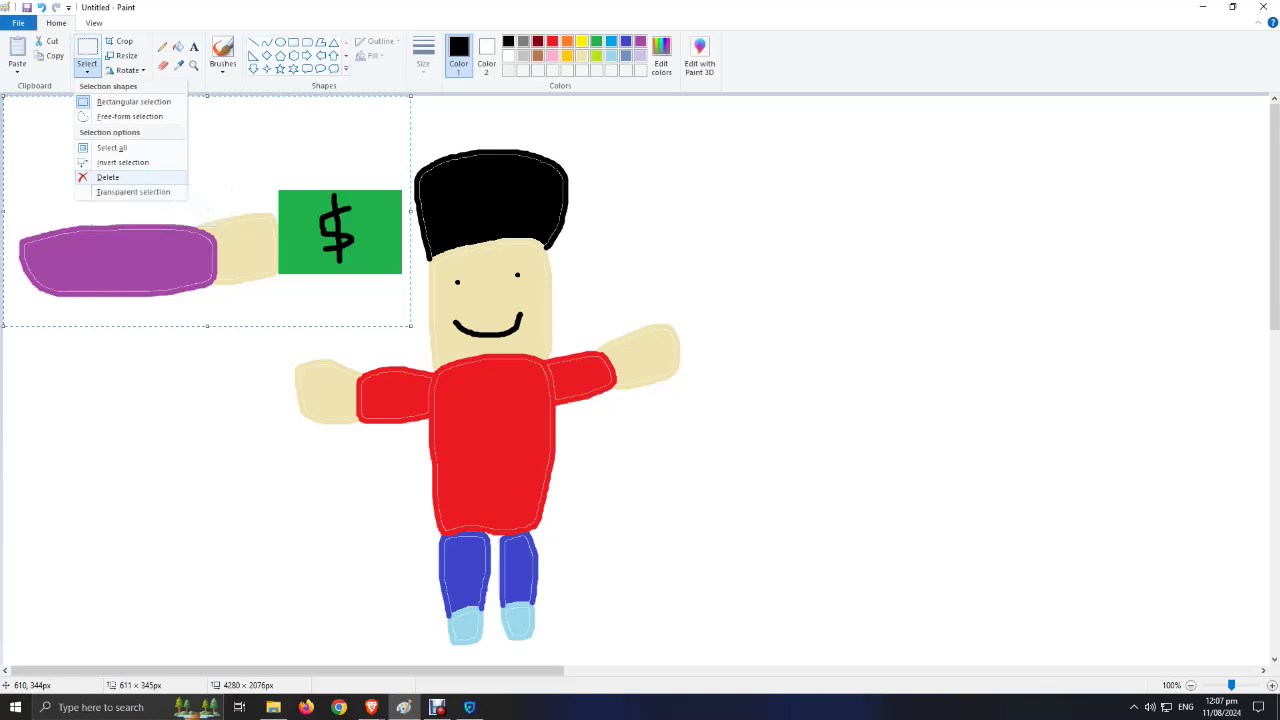
{"action": "left_click", "coordinate": [107, 177]}
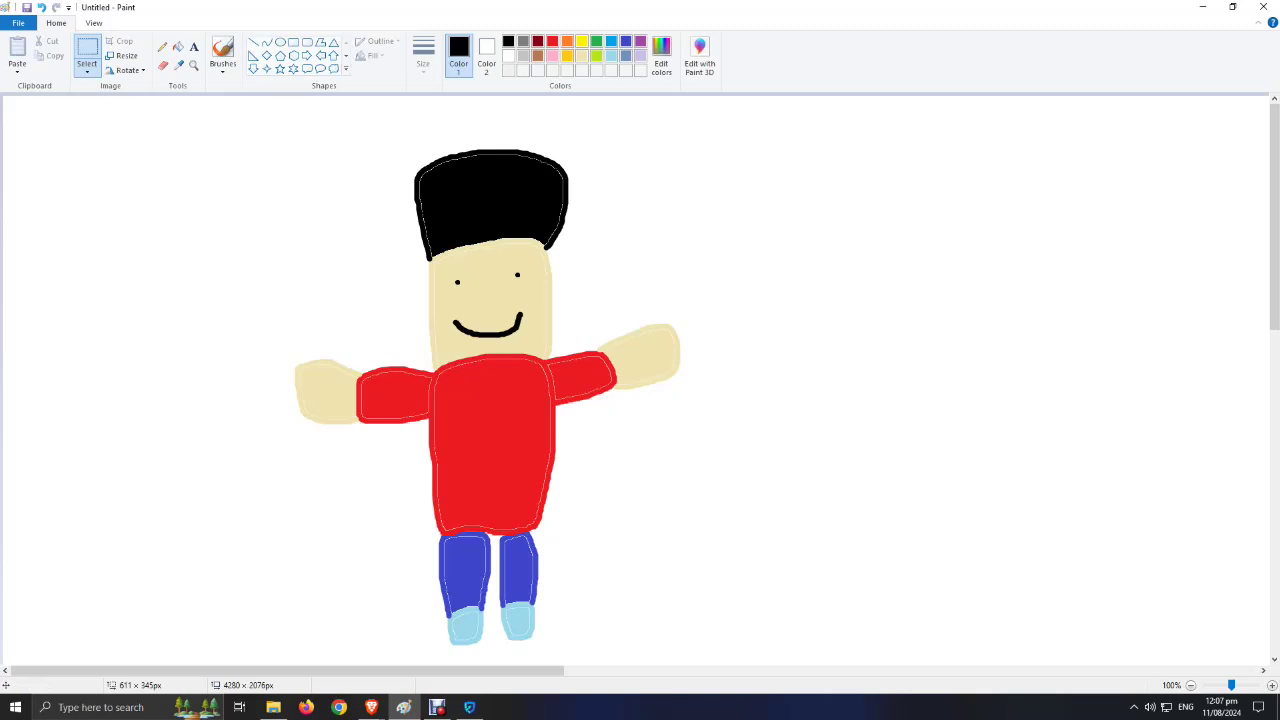
Step: Move the whole figure sideways so a wide empty area is left beside it for a scene
{"action": "left_click_drag", "start_coordinate": [3, 96], "coordinate": [799, 649]}
{"action": "left_click_drag", "start_coordinate": [490, 380], "coordinate": [1036, 376]}
{"action": "left_click", "coordinate": [350, 231]}
{"action": "left_click", "coordinate": [293, 43]}
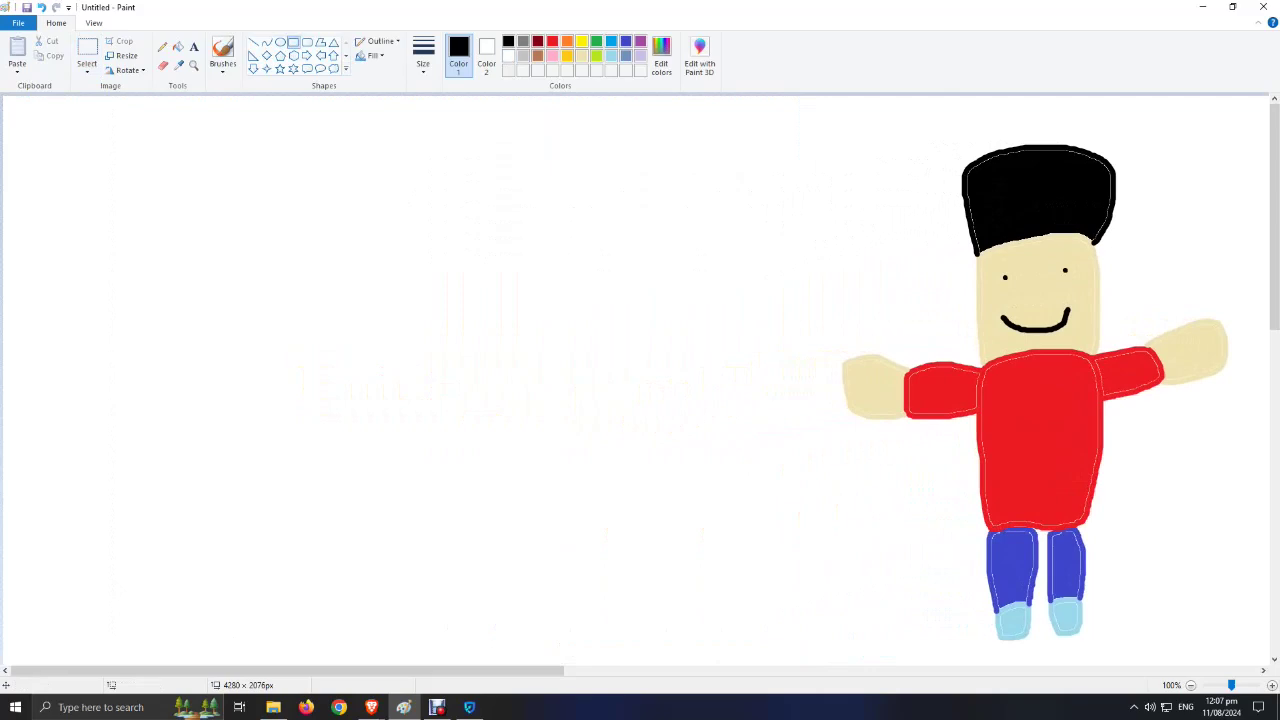
{"action": "left_click", "coordinate": [538, 56]}
{"action": "left_click", "coordinate": [87, 50]}
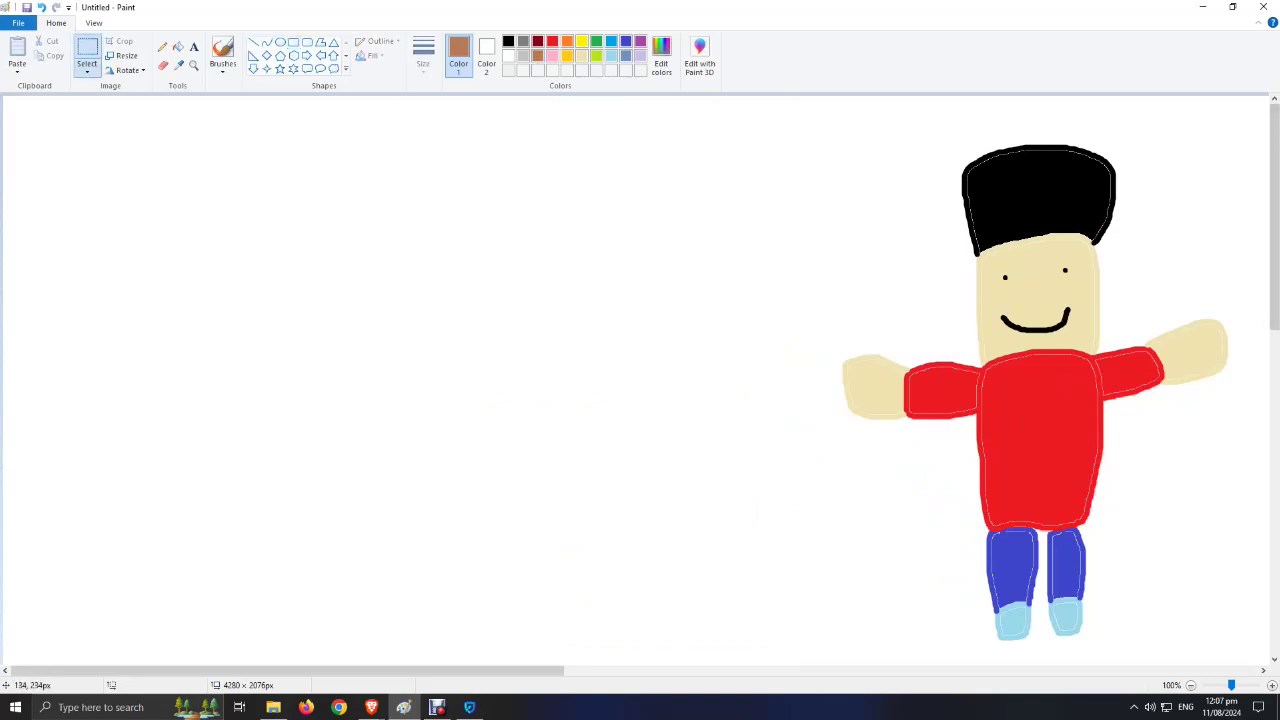
{"action": "left_click_drag", "start_coordinate": [500, 96], "coordinate": [1265, 653]}
{"action": "left_click_drag", "start_coordinate": [1035, 420], "coordinate": [845, 429]}
Step: Draw a wide, low brown rectangle in the empty area at the level of the figure's feet
{"action": "left_click", "coordinate": [293, 42]}
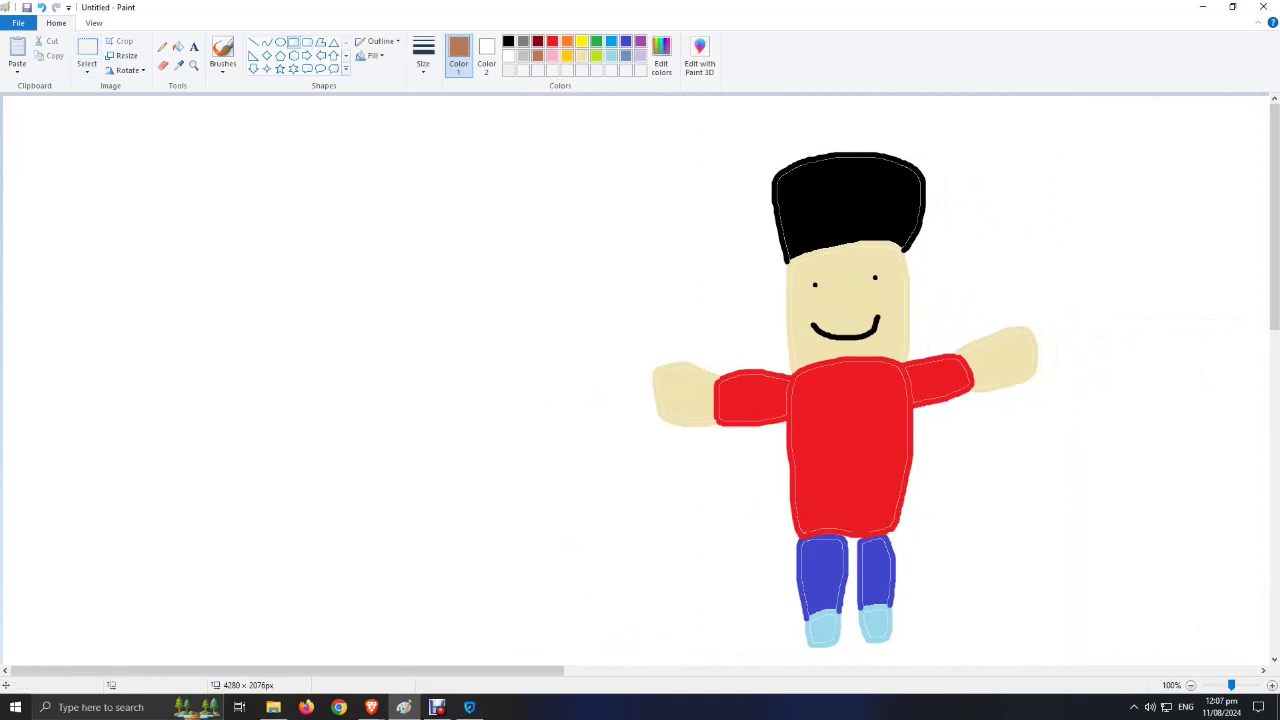
{"action": "left_click_drag", "start_coordinate": [606, 646], "coordinate": [20, 549]}
{"action": "left_click", "coordinate": [42, 527]}
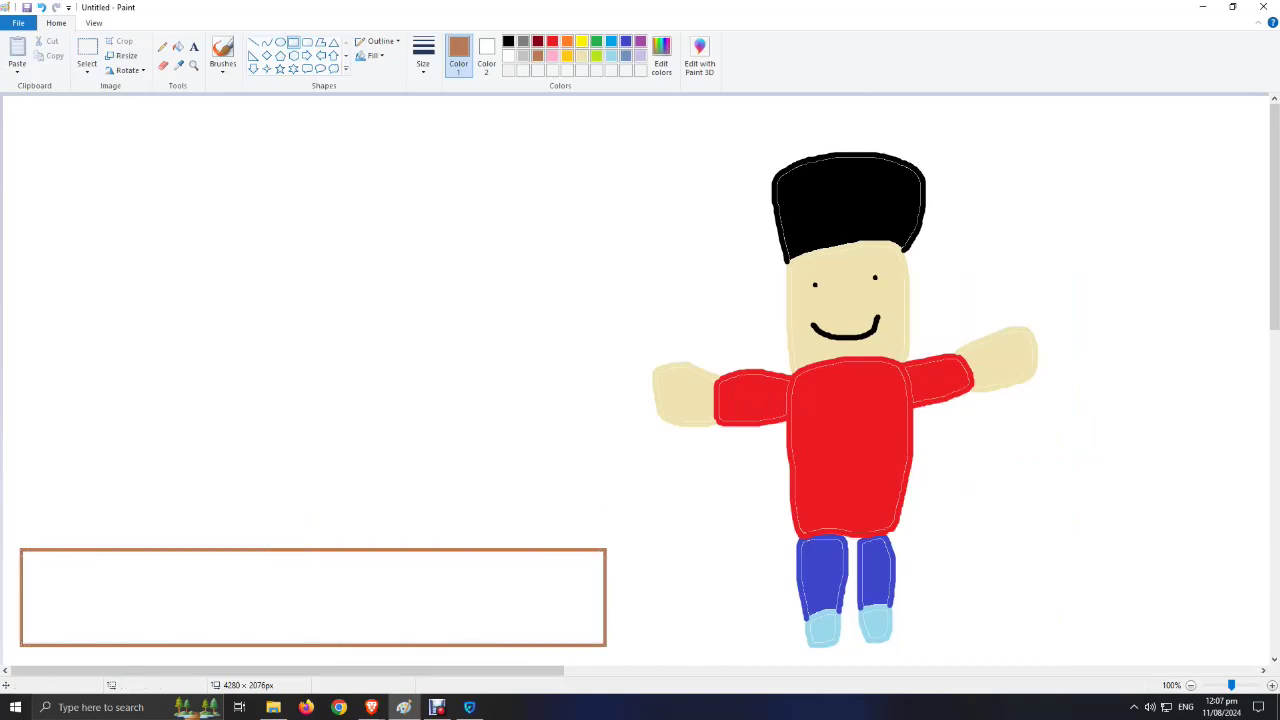
Step: Draw a light grey rectangle directly above the brown one, matching its width, and adjust it to about 876 × 665 px
{"action": "left_click", "coordinate": [523, 55]}
{"action": "left_click_drag", "start_coordinate": [604, 548], "coordinate": [21, 103]}
{"action": "left_click_drag", "start_coordinate": [607, 336], "coordinate": [622, 334]}
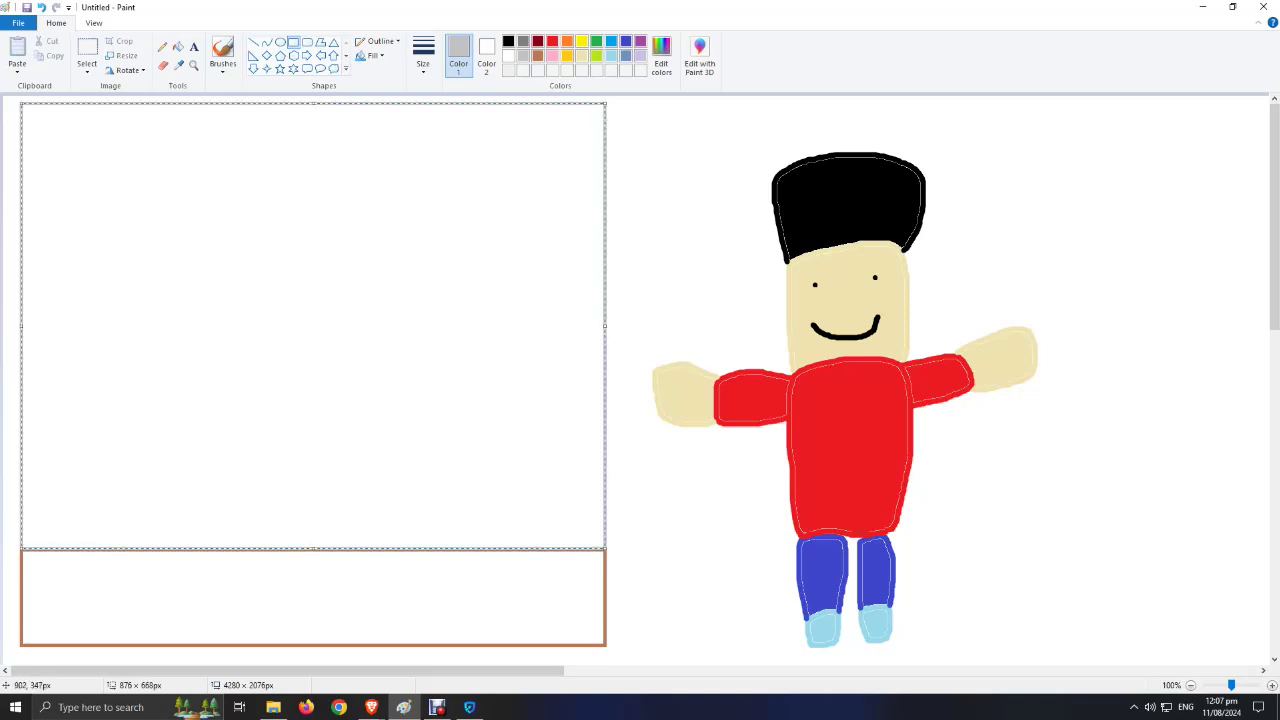
{"action": "left_click_drag", "start_coordinate": [327, 552], "coordinate": [337, 553]}
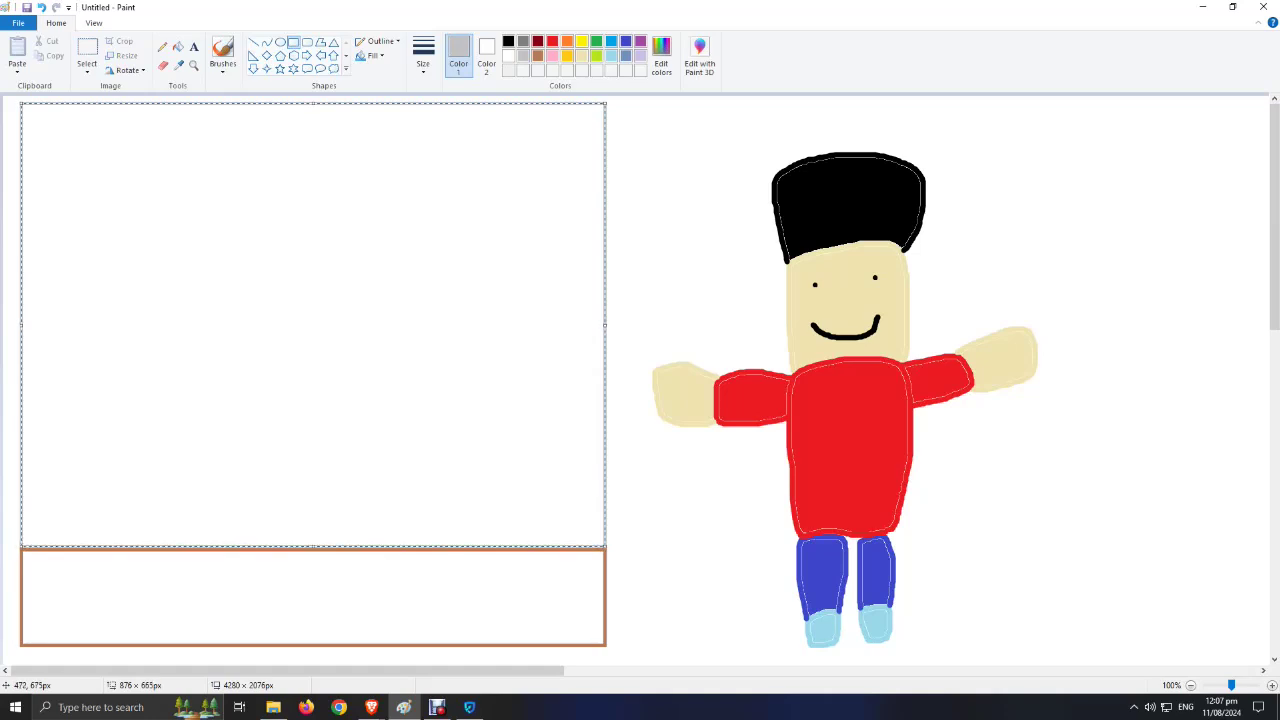
{"action": "left_click_drag", "start_coordinate": [605, 331], "coordinate": [601, 333]}
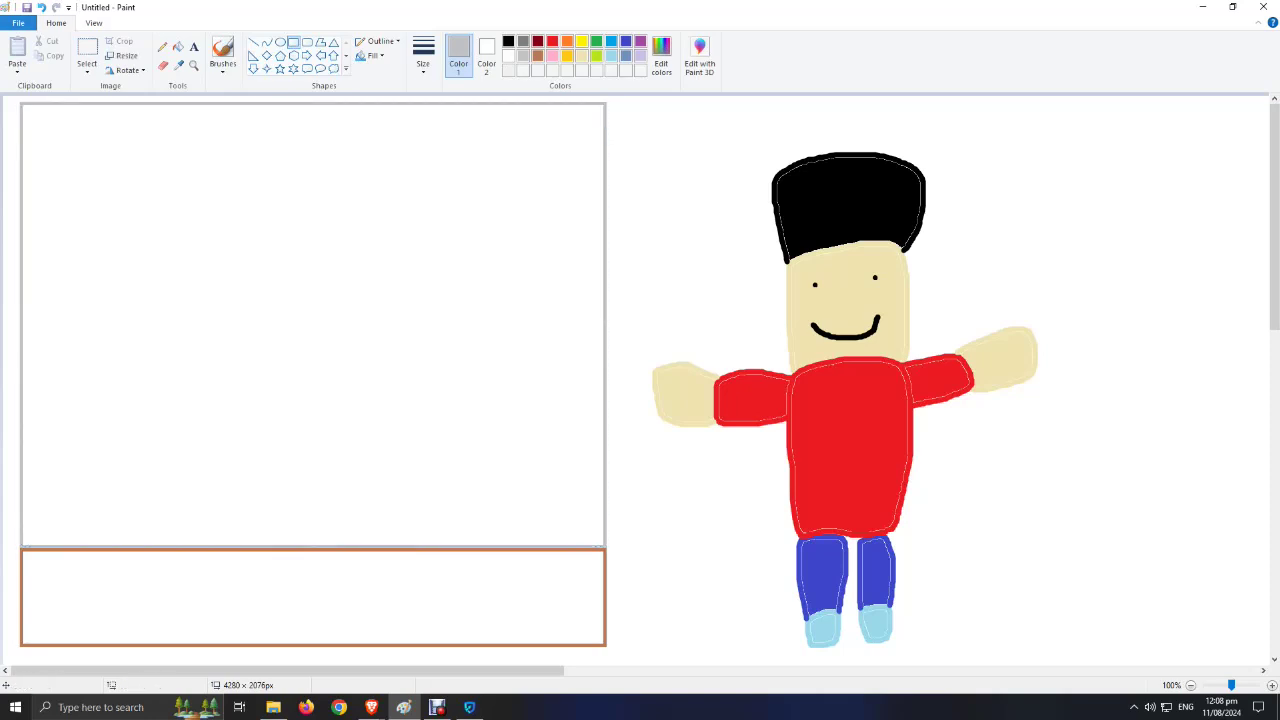
Step: Fill the large upper rectangle with light grey and the low rectangle beneath it with brown
{"action": "left_click", "coordinate": [178, 46]}
{"action": "left_click", "coordinate": [471, 169]}
{"action": "left_click", "coordinate": [537, 55]}
{"action": "left_click", "coordinate": [312, 597]}
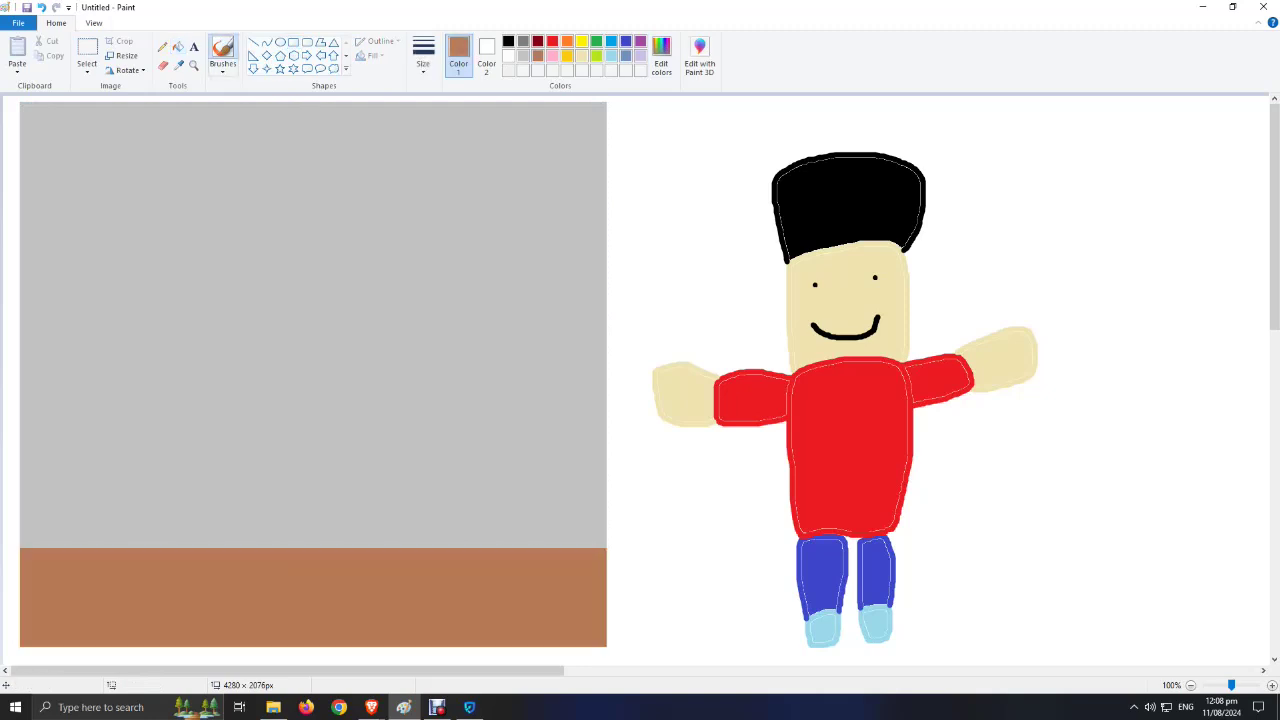
{"action": "left_click", "coordinate": [596, 55]}
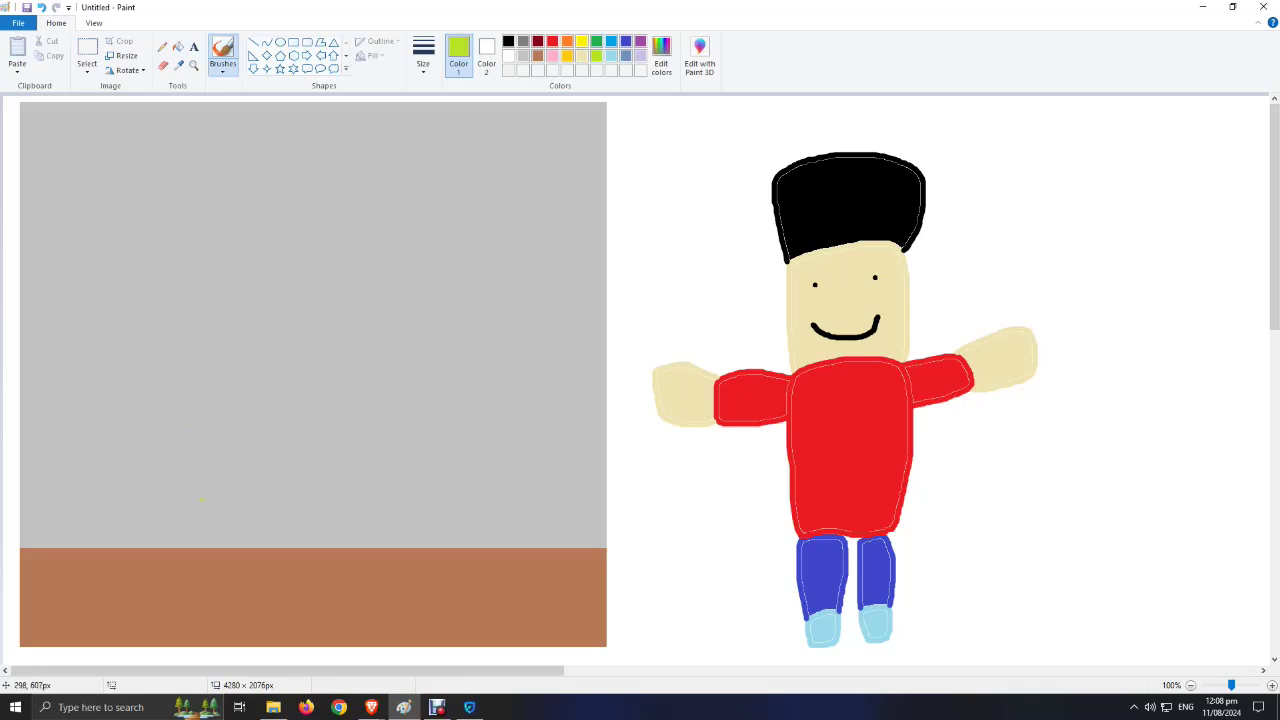
{"action": "mouse_move", "coordinate": [229, 545]}
{"action": "left_mouse_down"}
{"action": "mouse_move", "coordinate": [234, 410]}
{"action": "mouse_move", "coordinate": [290, 397]}
{"action": "mouse_move", "coordinate": [333, 417]}
{"action": "mouse_move", "coordinate": [353, 515]}
{"action": "left_mouse_up"}
{"action": "mouse_move", "coordinate": [322, 402]}
{"action": "left_mouse_down"}
{"action": "mouse_move", "coordinate": [400, 382]}
{"action": "mouse_move", "coordinate": [355, 428]}
{"action": "left_mouse_up"}
{"action": "left_click", "coordinate": [41, 7]}
{"action": "left_click", "coordinate": [55, 7]}
{"action": "left_click", "coordinate": [41, 7]}
{"action": "left_click", "coordinate": [41, 7]}
Step: Outline a second character's torso in orange standing on the brown floor's edge, with a short sleeve on each side
{"action": "left_click", "coordinate": [567, 41]}
{"action": "mouse_move", "coordinate": [231, 544]}
{"action": "left_mouse_down"}
{"action": "mouse_move", "coordinate": [220, 394]}
{"action": "mouse_move", "coordinate": [293, 371]}
{"action": "mouse_move", "coordinate": [350, 387]}
{"action": "mouse_move", "coordinate": [381, 543]}
{"action": "left_mouse_up"}
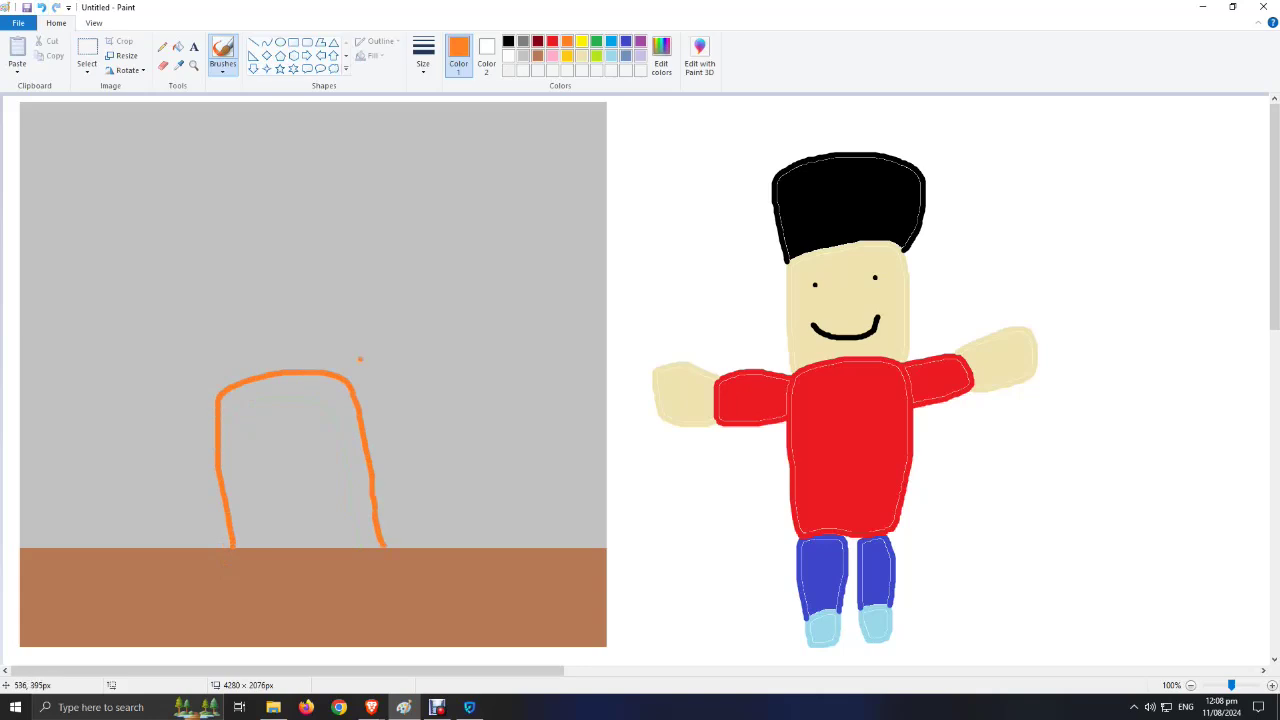
{"action": "mouse_move", "coordinate": [345, 374]}
{"action": "left_mouse_down"}
{"action": "mouse_move", "coordinate": [437, 378]}
{"action": "mouse_move", "coordinate": [405, 412]}
{"action": "mouse_move", "coordinate": [366, 421]}
{"action": "left_mouse_up"}
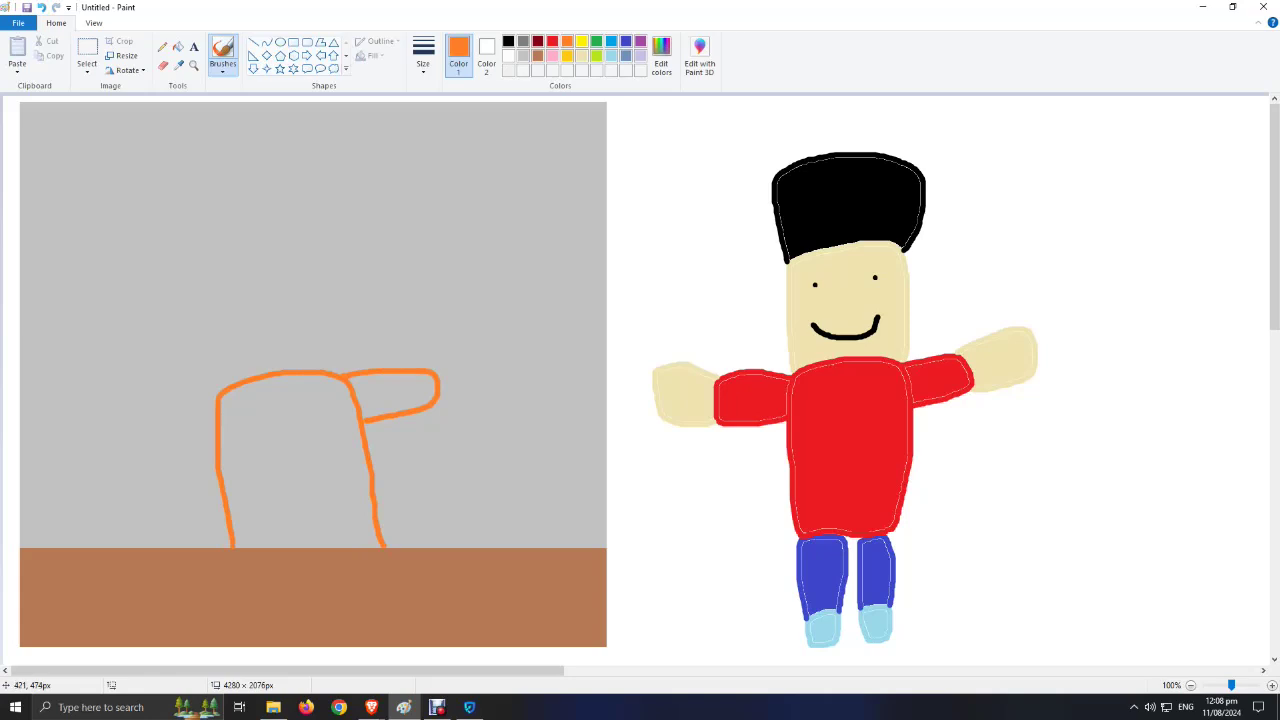
{"action": "mouse_move", "coordinate": [208, 434]}
{"action": "left_mouse_down"}
{"action": "mouse_move", "coordinate": [153, 427]}
{"action": "mouse_move", "coordinate": [185, 396]}
{"action": "mouse_move", "coordinate": [222, 390]}
{"action": "left_mouse_up"}
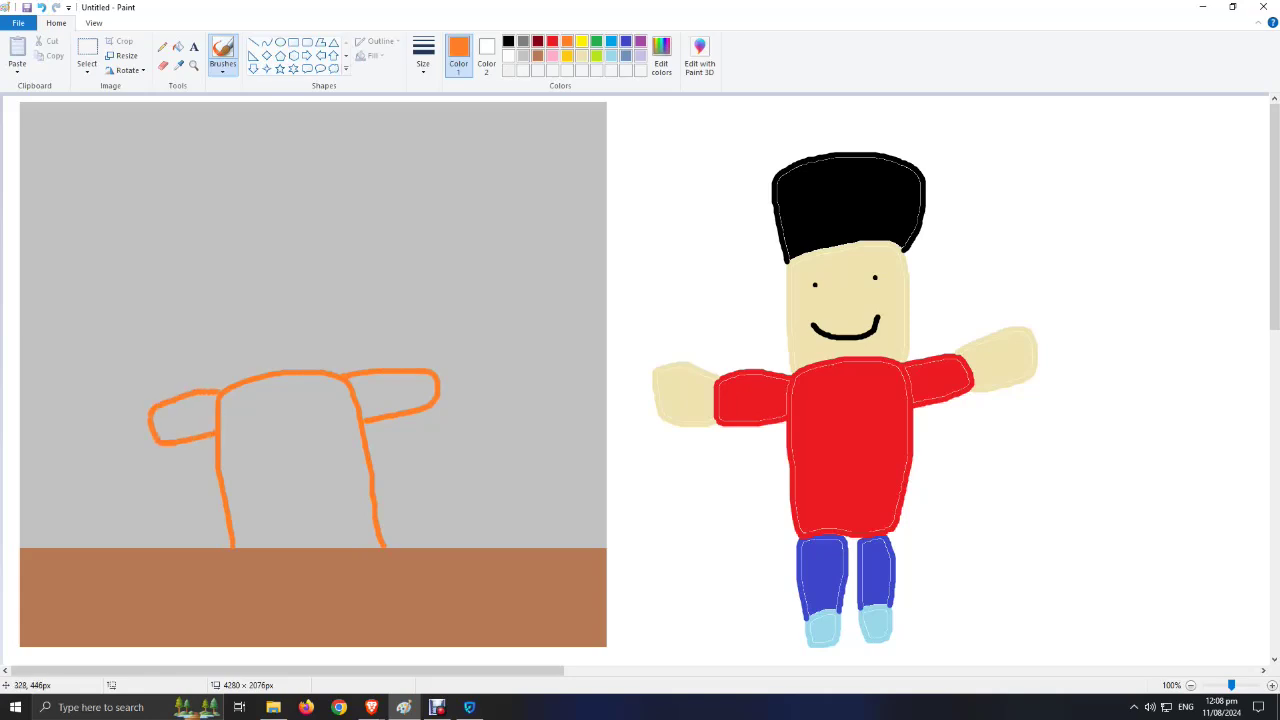
Step: Outline a cream hand at the end of each orange sleeve and a cream head above the orange torso
{"action": "left_click", "coordinate": [581, 55]}
{"action": "mouse_move", "coordinate": [428, 367]}
{"action": "left_mouse_down"}
{"action": "mouse_move", "coordinate": [487, 357]}
{"action": "mouse_move", "coordinate": [494, 390]}
{"action": "mouse_move", "coordinate": [434, 411]}
{"action": "left_mouse_up"}
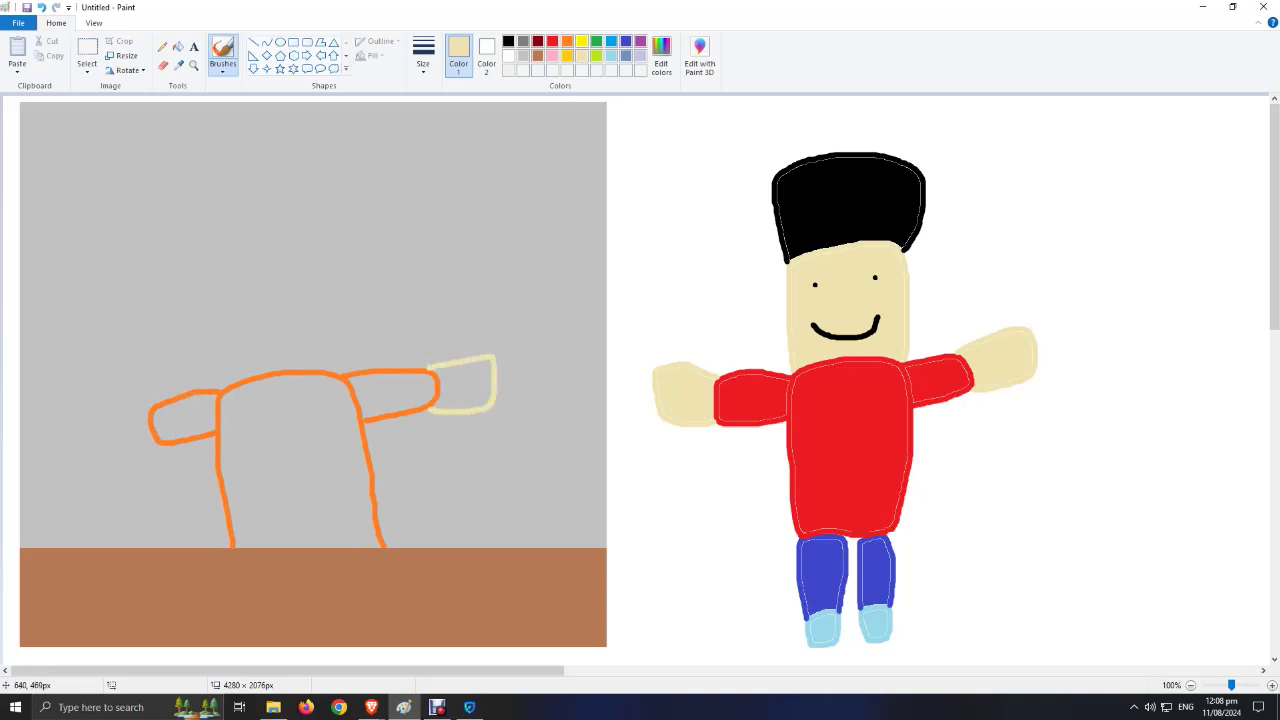
{"action": "mouse_move", "coordinate": [156, 441]}
{"action": "left_mouse_down"}
{"action": "mouse_move", "coordinate": [106, 448]}
{"action": "mouse_move", "coordinate": [100, 416]}
{"action": "mouse_move", "coordinate": [152, 404]}
{"action": "left_mouse_up"}
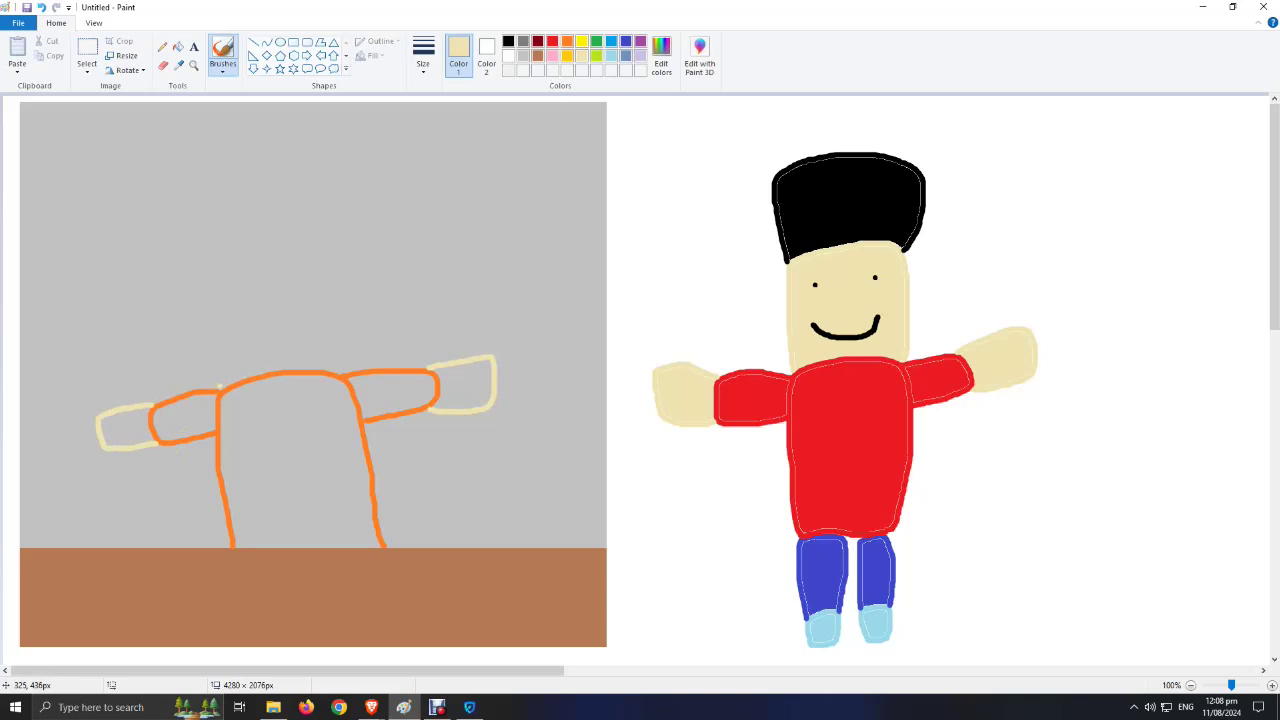
{"action": "mouse_move", "coordinate": [222, 386]}
{"action": "left_mouse_down"}
{"action": "mouse_move", "coordinate": [203, 263]}
{"action": "mouse_move", "coordinate": [252, 243]}
{"action": "mouse_move", "coordinate": [320, 236]}
{"action": "mouse_move", "coordinate": [343, 279]}
{"action": "mouse_move", "coordinate": [344, 372]}
{"action": "left_mouse_up"}
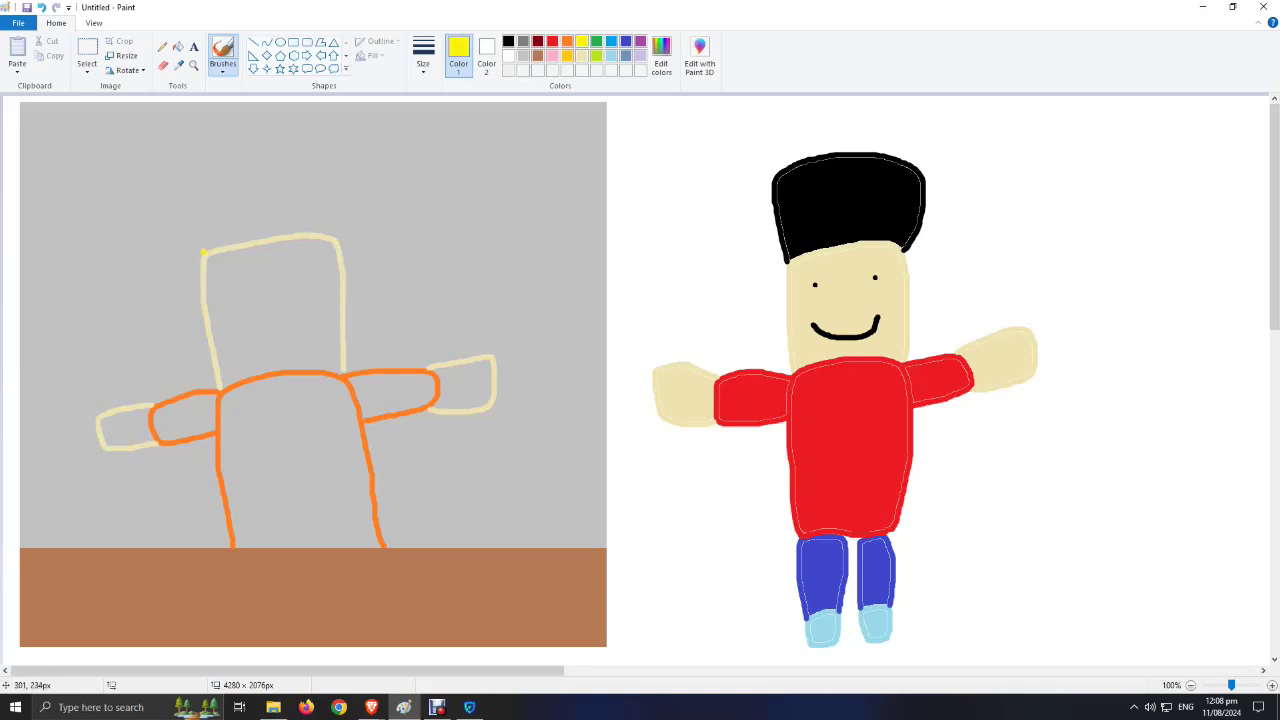
Step: Outline a tall block of yellow hair on the new head, with a ponytail sticking out sideways from it
{"action": "mouse_move", "coordinate": [203, 252]}
{"action": "left_mouse_down"}
{"action": "mouse_move", "coordinate": [190, 143]}
{"action": "mouse_move", "coordinate": [243, 127]}
{"action": "mouse_move", "coordinate": [345, 125]}
{"action": "mouse_move", "coordinate": [371, 140]}
{"action": "mouse_move", "coordinate": [343, 222]}
{"action": "left_mouse_up"}
{"action": "left_click", "coordinate": [40, 7]}
{"action": "mouse_move", "coordinate": [200, 252]}
{"action": "left_mouse_down"}
{"action": "mouse_move", "coordinate": [181, 135]}
{"action": "mouse_move", "coordinate": [305, 128]}
{"action": "mouse_move", "coordinate": [332, 153]}
{"action": "mouse_move", "coordinate": [340, 240]}
{"action": "left_mouse_up"}
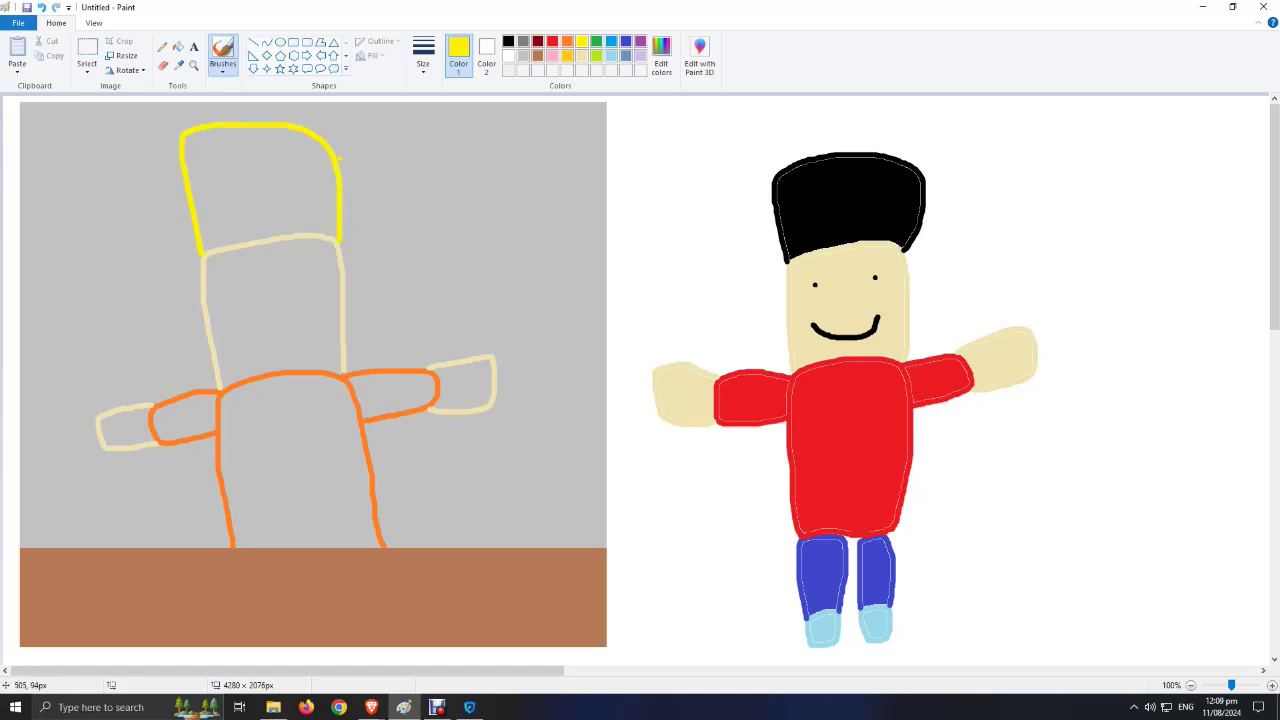
{"action": "mouse_move", "coordinate": [336, 150]}
{"action": "left_mouse_down"}
{"action": "mouse_move", "coordinate": [450, 150]}
{"action": "mouse_move", "coordinate": [421, 167]}
{"action": "left_mouse_up"}
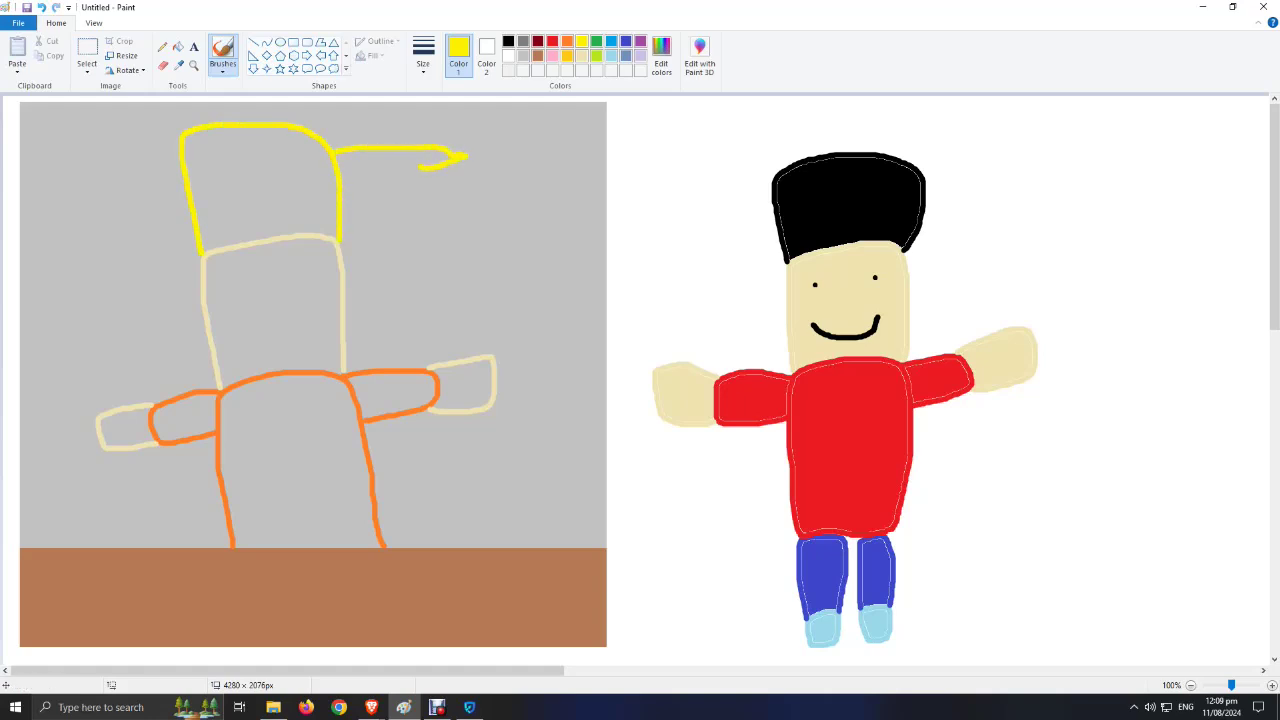
{"action": "left_click", "coordinate": [41, 8]}
{"action": "mouse_move", "coordinate": [336, 155]}
{"action": "left_mouse_down"}
{"action": "mouse_move", "coordinate": [465, 133]}
{"action": "mouse_move", "coordinate": [475, 186]}
{"action": "mouse_move", "coordinate": [433, 203]}
{"action": "mouse_move", "coordinate": [345, 203]}
{"action": "left_mouse_up"}
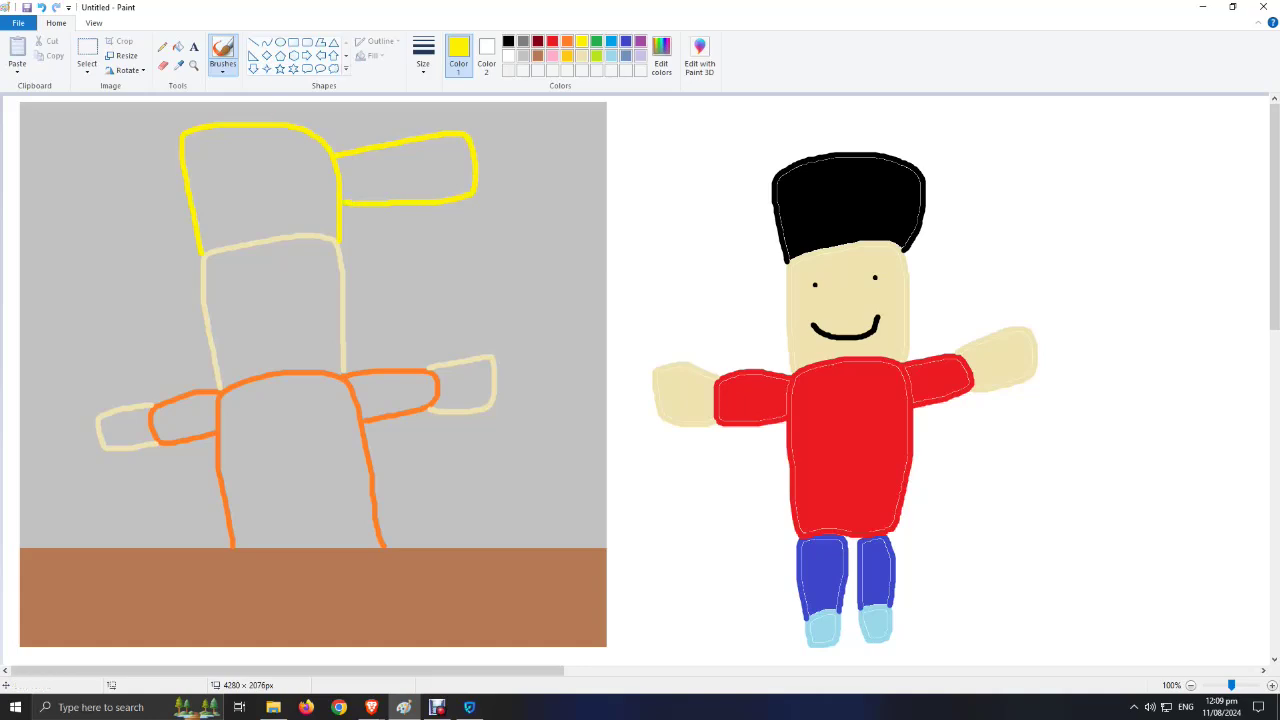
Step: Fill the new character's hair and ponytail with yellow, and its head and both hands with cream
{"action": "left_click", "coordinate": [178, 46]}
{"action": "left_click", "coordinate": [258, 185]}
{"action": "left_click", "coordinate": [405, 170]}
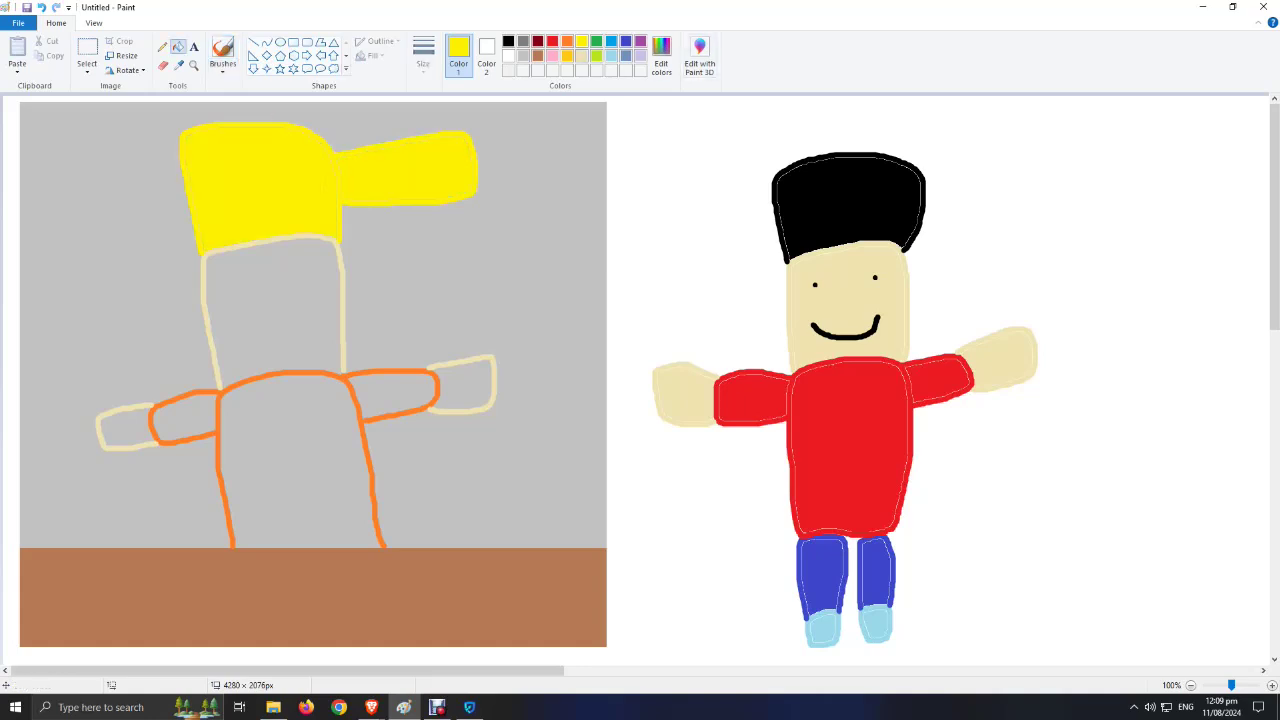
{"action": "left_click", "coordinate": [272, 310]}
{"action": "left_click", "coordinate": [464, 385]}
{"action": "left_click", "coordinate": [130, 430]}
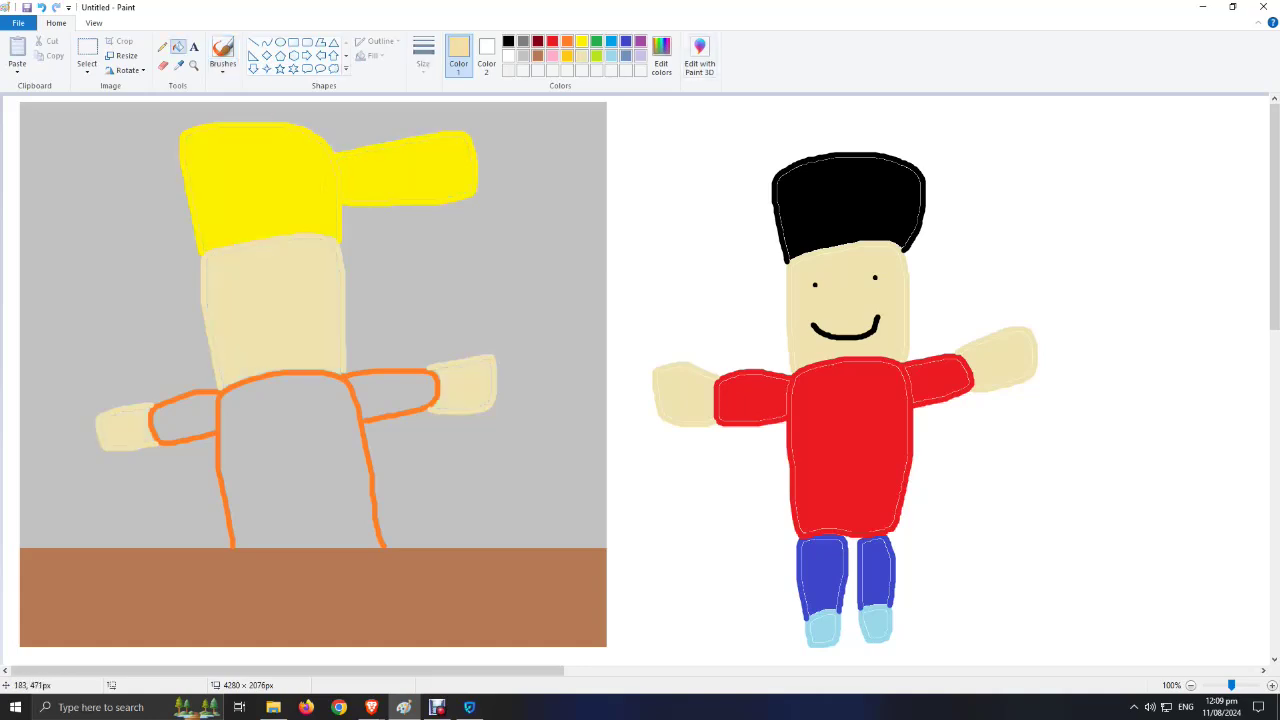
Step: Fill the new character's torso and both sleeves with orange
{"action": "left_click", "coordinate": [566, 41]}
{"action": "left_click", "coordinate": [392, 393]}
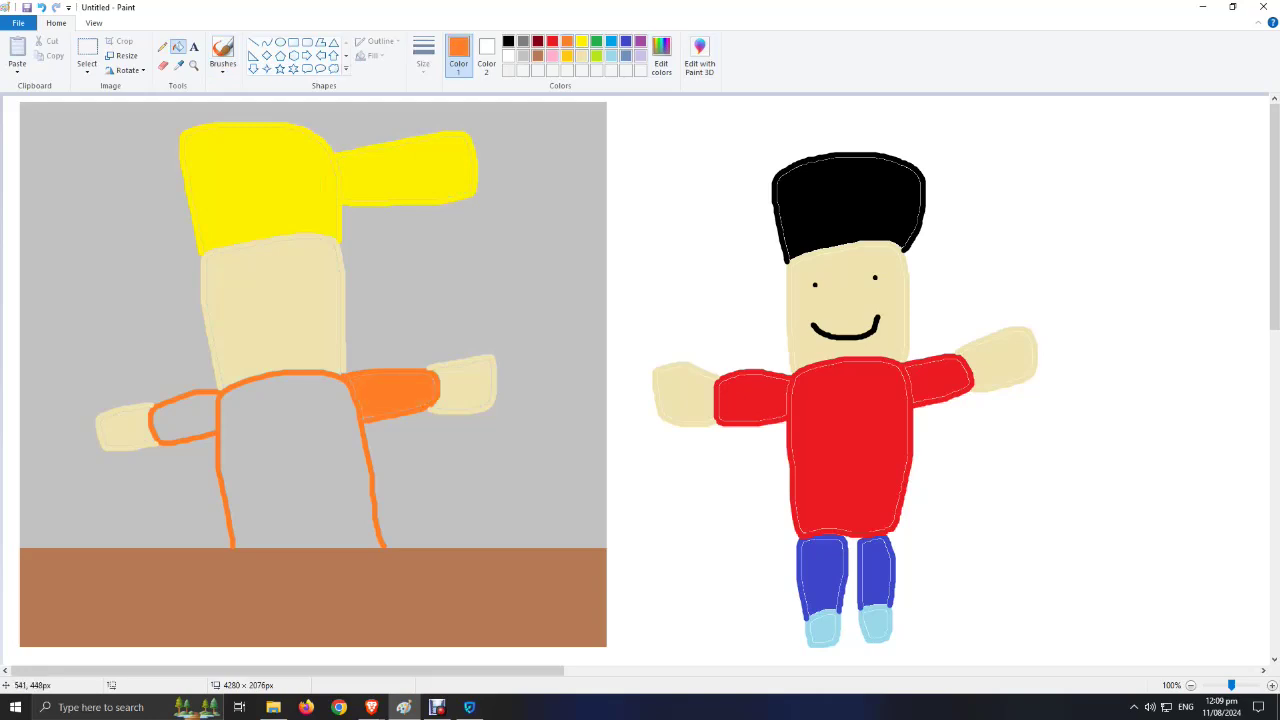
{"action": "left_click", "coordinate": [295, 460]}
{"action": "left_click", "coordinate": [180, 420]}
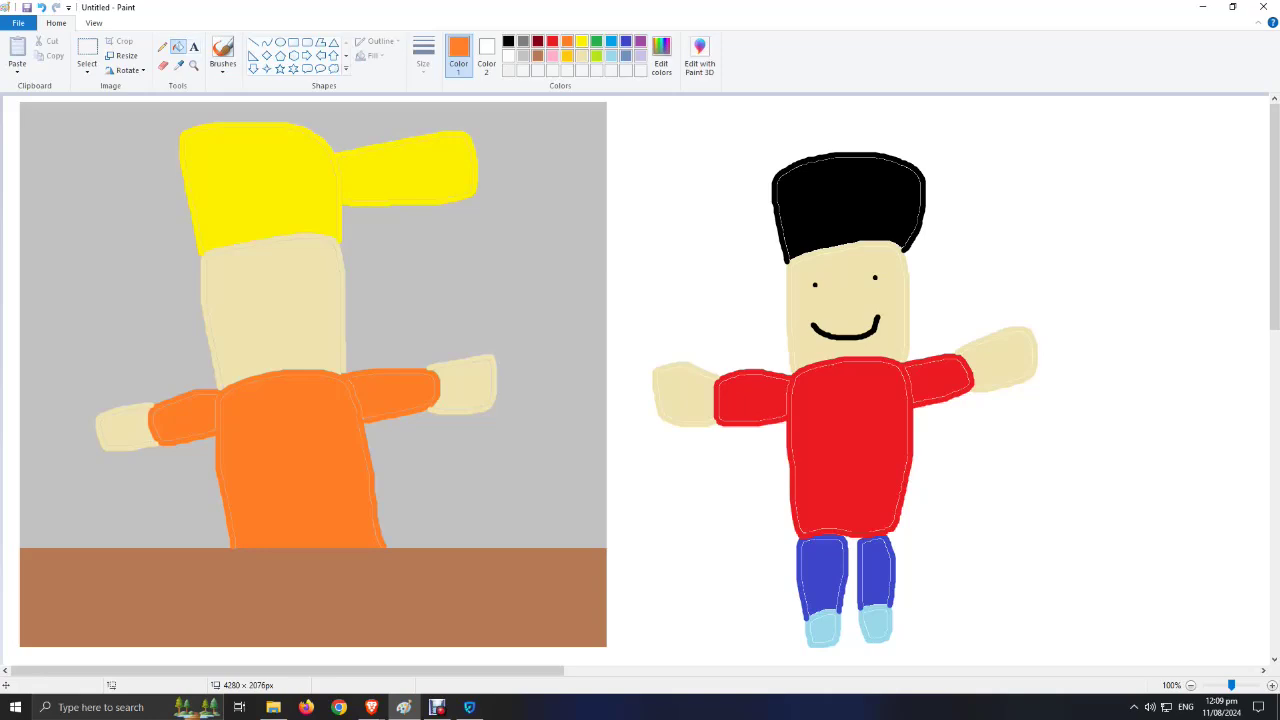
Step: Brush two black dot eyes and a curved black smile onto the yellow-haired character's face
{"action": "left_click", "coordinate": [222, 55]}
{"action": "left_click", "coordinate": [508, 41]}
{"action": "left_click", "coordinate": [232, 279]}
{"action": "left_click", "coordinate": [286, 265]}
{"action": "mouse_move", "coordinate": [232, 316]}
{"action": "left_mouse_down"}
{"action": "mouse_move", "coordinate": [236, 332]}
{"action": "mouse_move", "coordinate": [290, 326]}
{"action": "mouse_move", "coordinate": [292, 307]}
{"action": "left_mouse_up"}
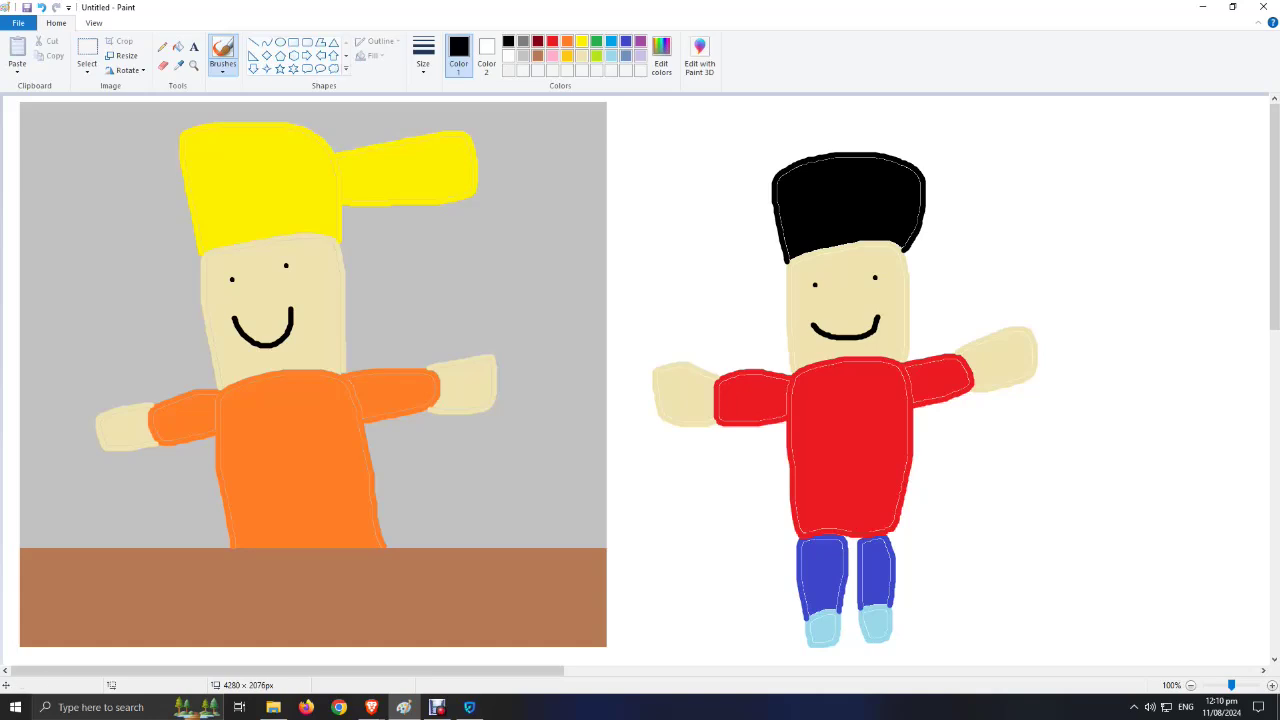
Step: Draw a large light grey rounded shape with a smaller one on top beside the red-shirted figure's raised hand, and fill both light grey
{"action": "left_click", "coordinate": [523, 56]}
{"action": "mouse_move", "coordinate": [1210, 375]}
{"action": "left_mouse_down"}
{"action": "mouse_move", "coordinate": [1038, 384]}
{"action": "mouse_move", "coordinate": [1031, 278]}
{"action": "mouse_move", "coordinate": [1048, 221]}
{"action": "mouse_move", "coordinate": [1146, 199]}
{"action": "mouse_move", "coordinate": [1200, 224]}
{"action": "mouse_move", "coordinate": [1208, 378]}
{"action": "left_mouse_up"}
{"action": "mouse_move", "coordinate": [1066, 210]}
{"action": "left_mouse_down"}
{"action": "mouse_move", "coordinate": [1104, 140]}
{"action": "mouse_move", "coordinate": [1128, 196]}
{"action": "left_mouse_up"}
{"action": "left_click", "coordinate": [178, 46]}
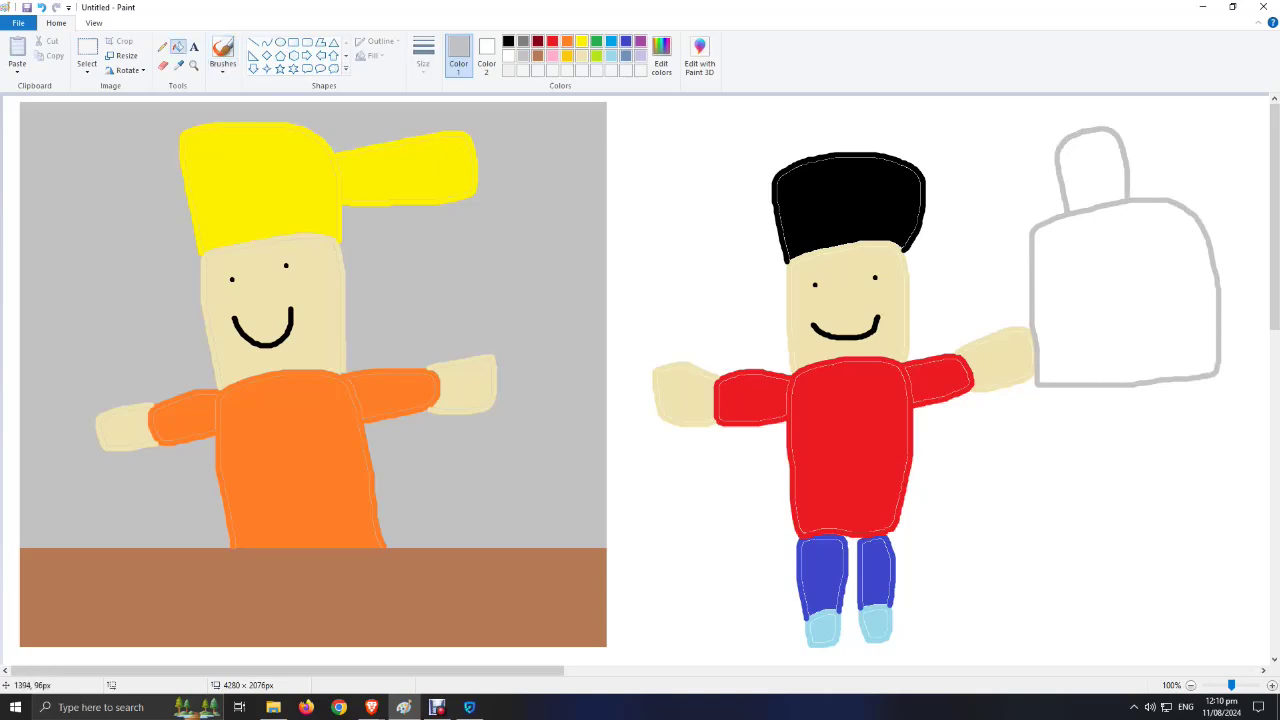
{"action": "left_click", "coordinate": [1090, 165]}
{"action": "left_click", "coordinate": [1115, 327]}
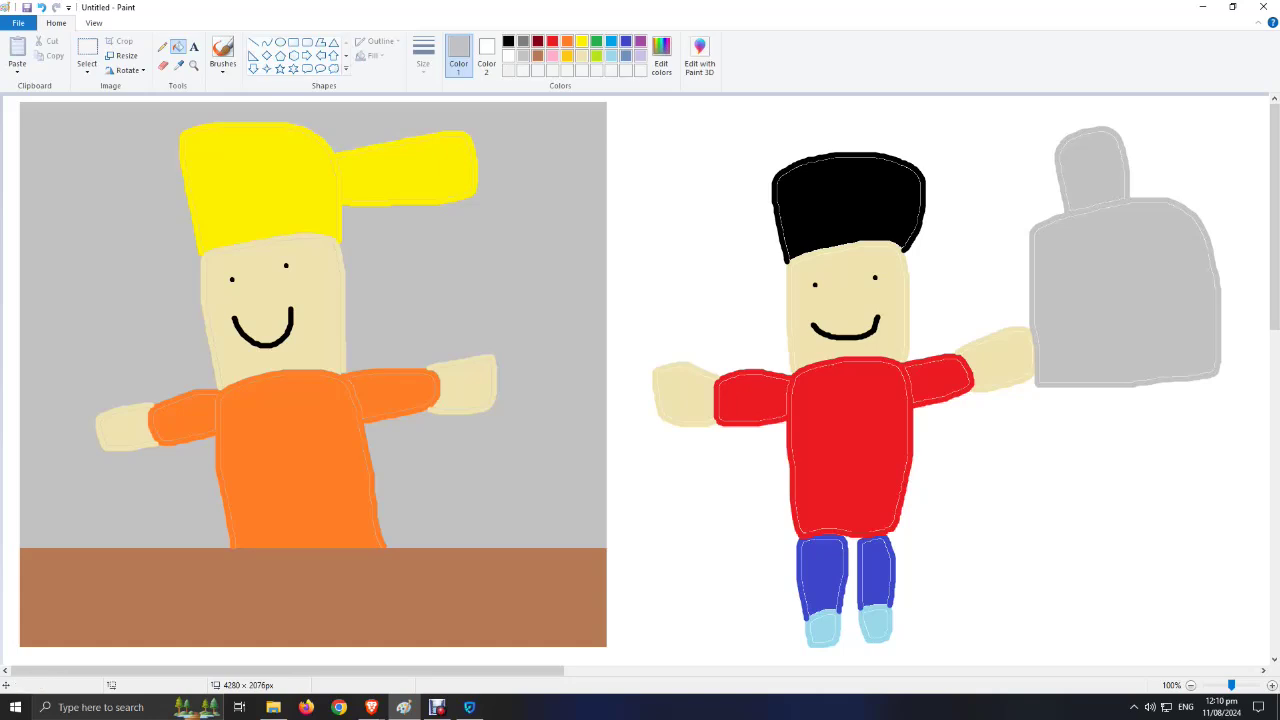
Step: Undo the light grey shapes beside the red-shirted figure
{"action": "left_click", "coordinate": [41, 7]}
{"action": "left_click", "coordinate": [41, 7]}
{"action": "left_click", "coordinate": [41, 7]}
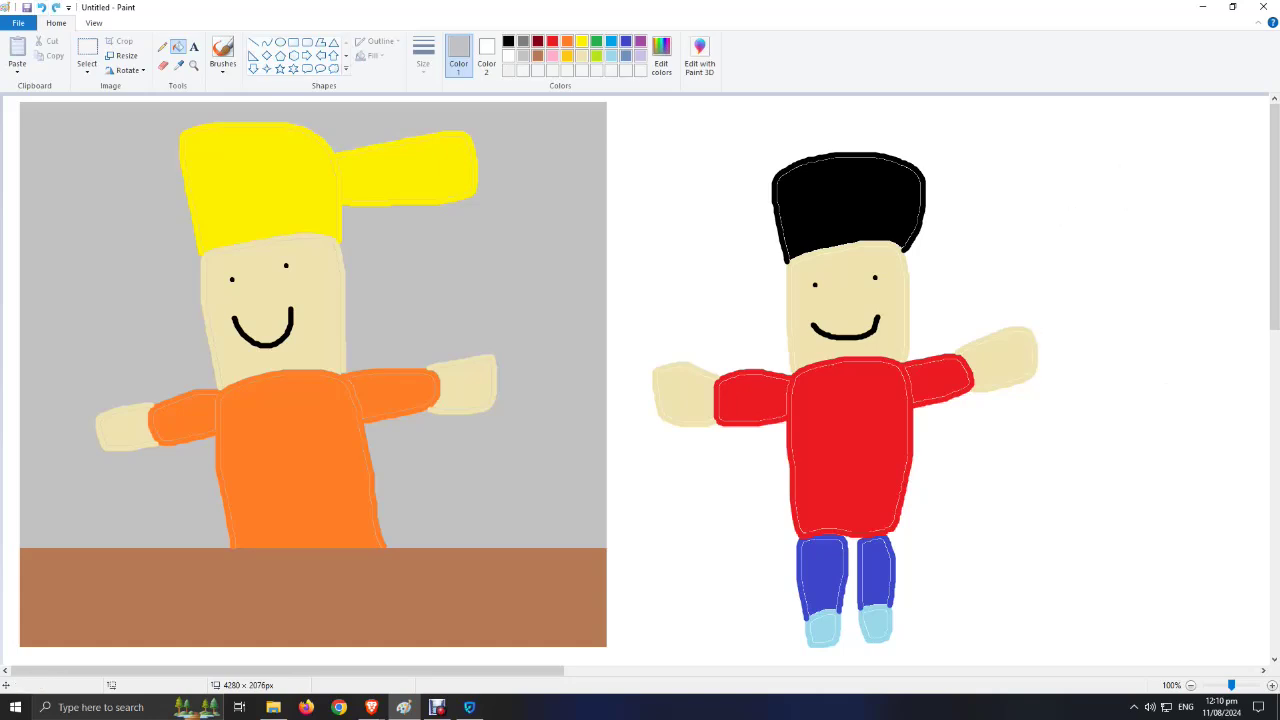
Step: Select the whole grey and brown scene with the yellow-haired character, about 929 × 827 px, and delete it
{"action": "left_click", "coordinate": [87, 55]}
{"action": "left_click_drag", "start_coordinate": [5, 97], "coordinate": [622, 647]}
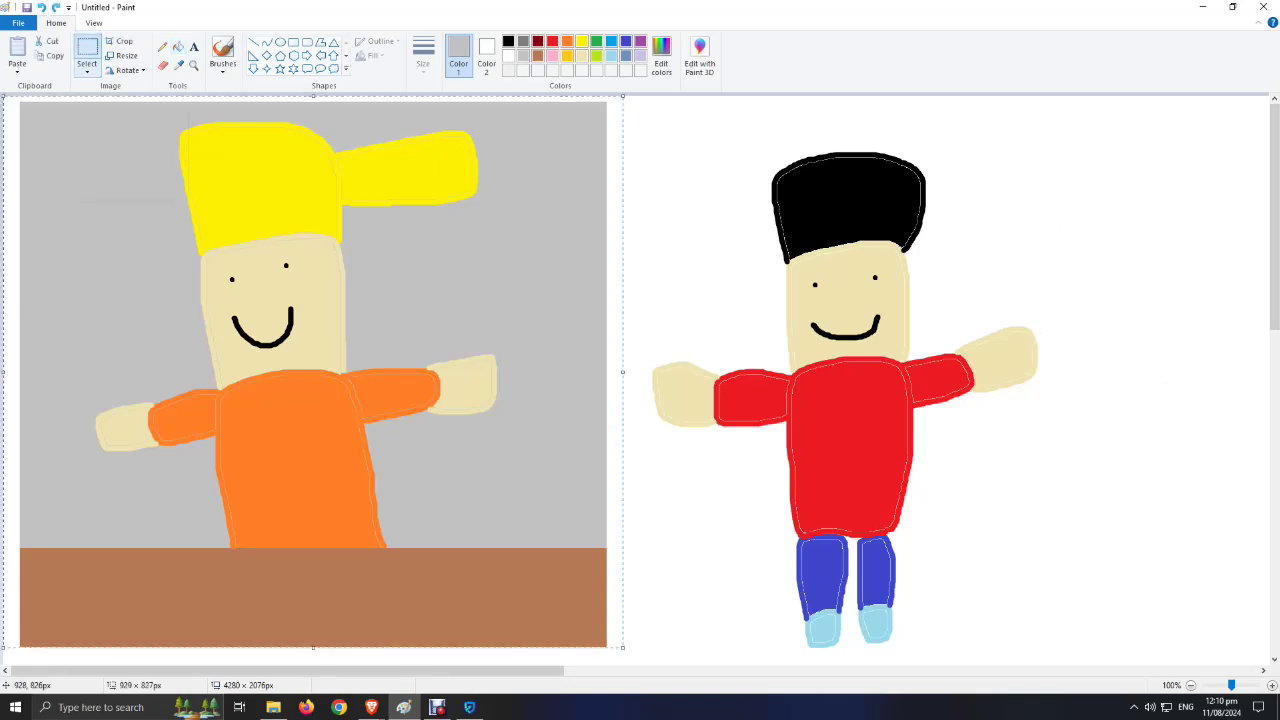
{"action": "left_click", "coordinate": [87, 71]}
{"action": "left_click", "coordinate": [110, 176]}
Step: Select the red-shirted figure and move it into the cleared area where the scene was
{"action": "left_click_drag", "start_coordinate": [1105, 652], "coordinate": [317, 95]}
{"action": "left_click_drag", "start_coordinate": [853, 342], "coordinate": [246, 354]}
{"action": "left_click", "coordinate": [1101, 429]}
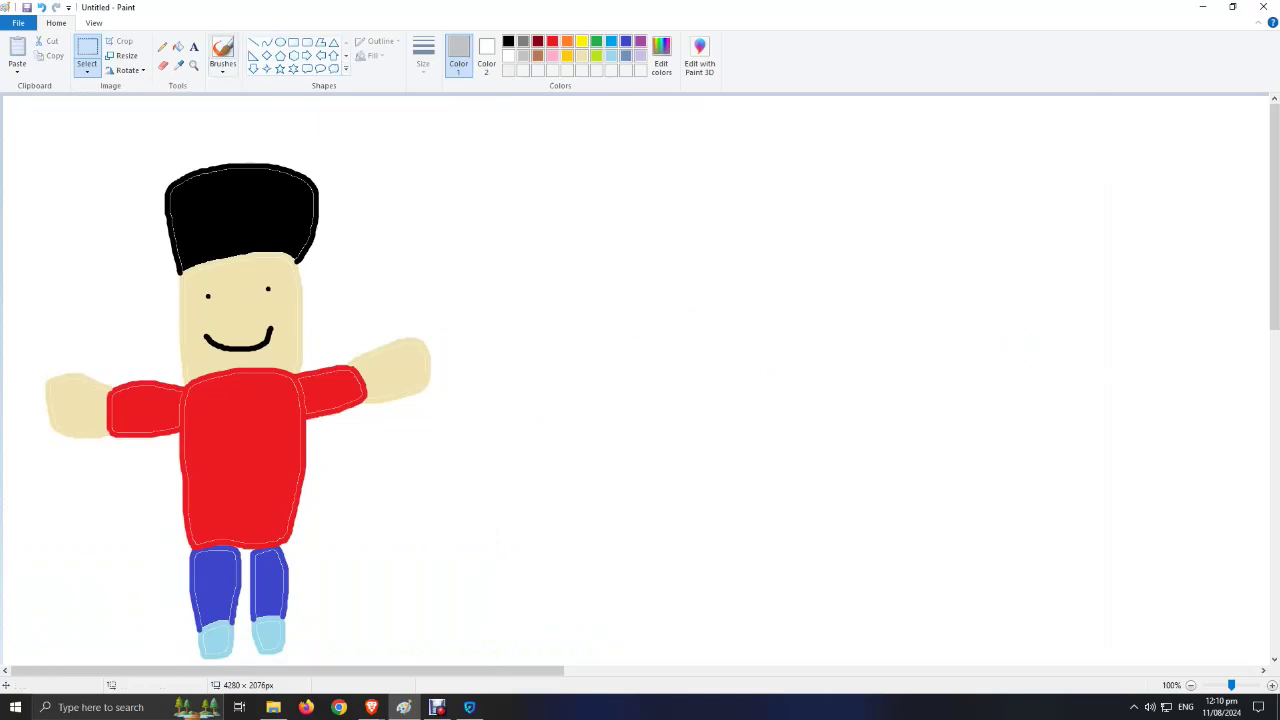
Step: Draw a tall rounded orange block beside the figure, below its raised hand, and fill it with orange
{"action": "left_click", "coordinate": [222, 50]}
{"action": "left_click", "coordinate": [566, 41]}
{"action": "mouse_move", "coordinate": [560, 637]}
{"action": "left_mouse_down"}
{"action": "mouse_move", "coordinate": [458, 616]}
{"action": "mouse_move", "coordinate": [449, 479]}
{"action": "mouse_move", "coordinate": [473, 426]}
{"action": "mouse_move", "coordinate": [568, 414]}
{"action": "mouse_move", "coordinate": [584, 467]}
{"action": "mouse_move", "coordinate": [563, 638]}
{"action": "left_mouse_up"}
{"action": "left_click", "coordinate": [178, 46]}
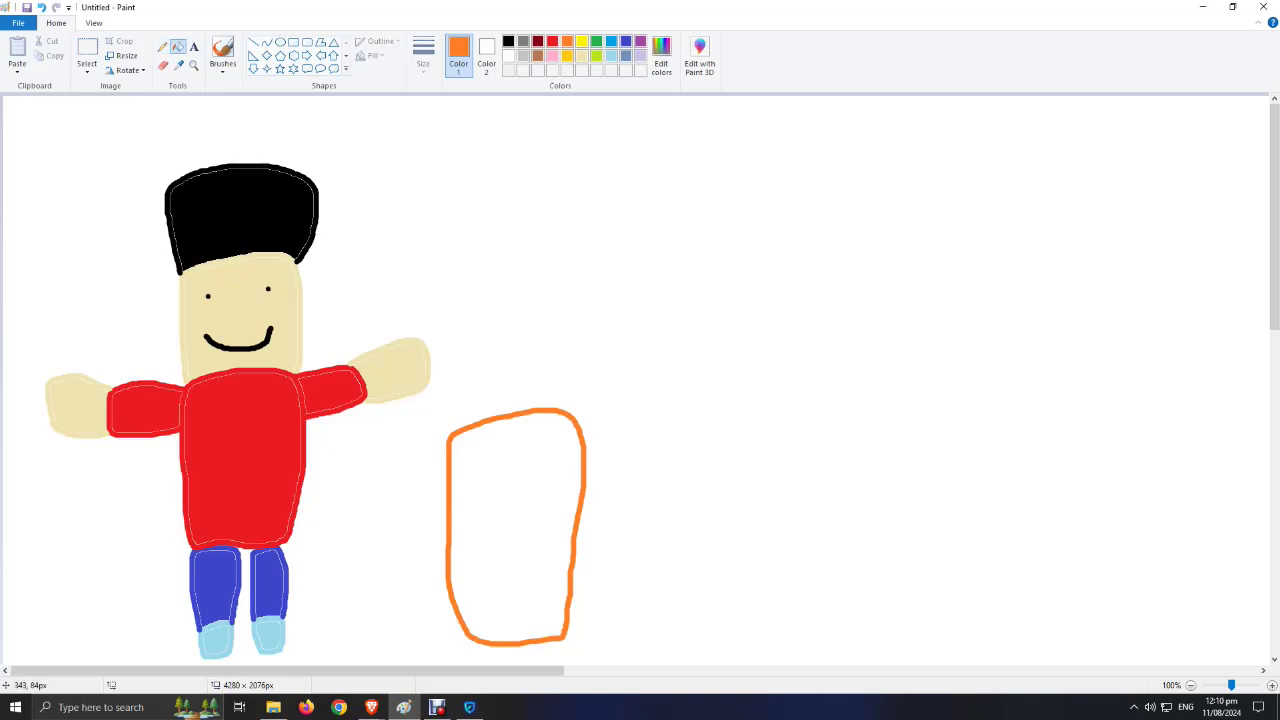
{"action": "left_click", "coordinate": [515, 525]}
Step: Draw a tall rounded purple block next to the orange one and fill it with purple
{"action": "left_click", "coordinate": [222, 50]}
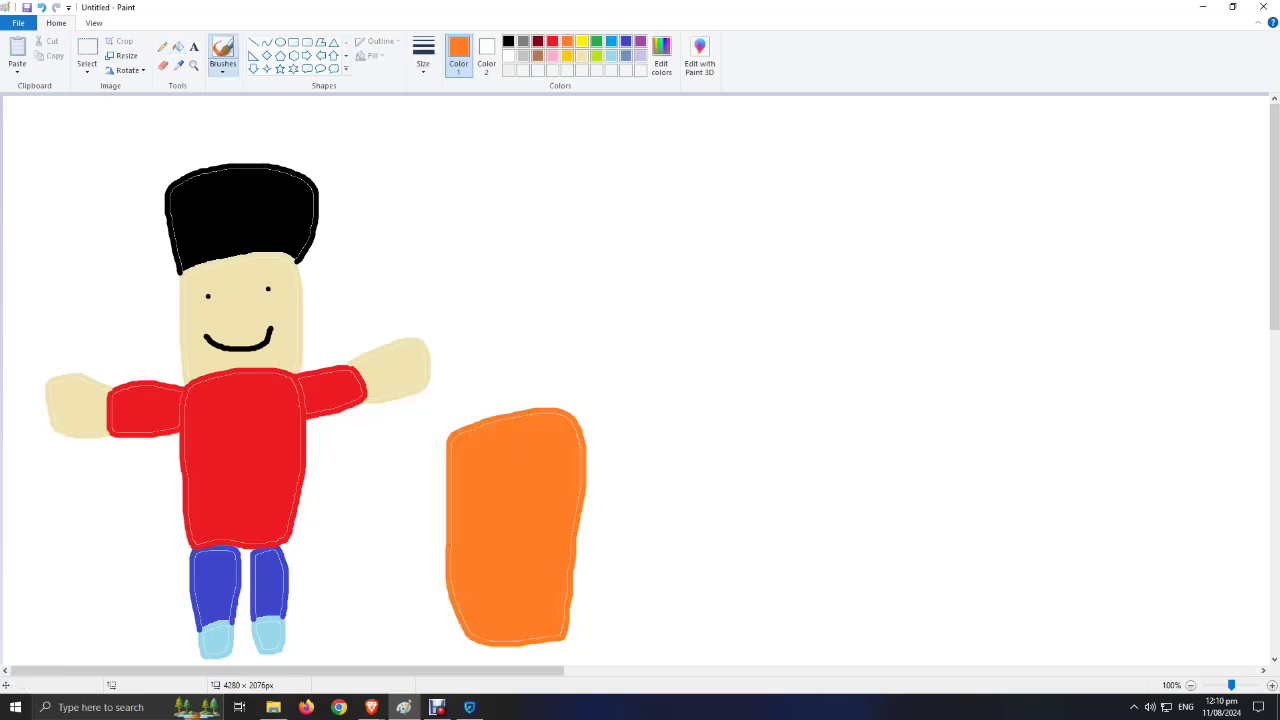
{"action": "left_click", "coordinate": [640, 41]}
{"action": "mouse_move", "coordinate": [700, 632]}
{"action": "left_mouse_down"}
{"action": "mouse_move", "coordinate": [626, 627]}
{"action": "mouse_move", "coordinate": [616, 455]}
{"action": "mouse_move", "coordinate": [628, 415]}
{"action": "mouse_move", "coordinate": [681, 408]}
{"action": "mouse_move", "coordinate": [722, 470]}
{"action": "mouse_move", "coordinate": [701, 633]}
{"action": "left_mouse_up"}
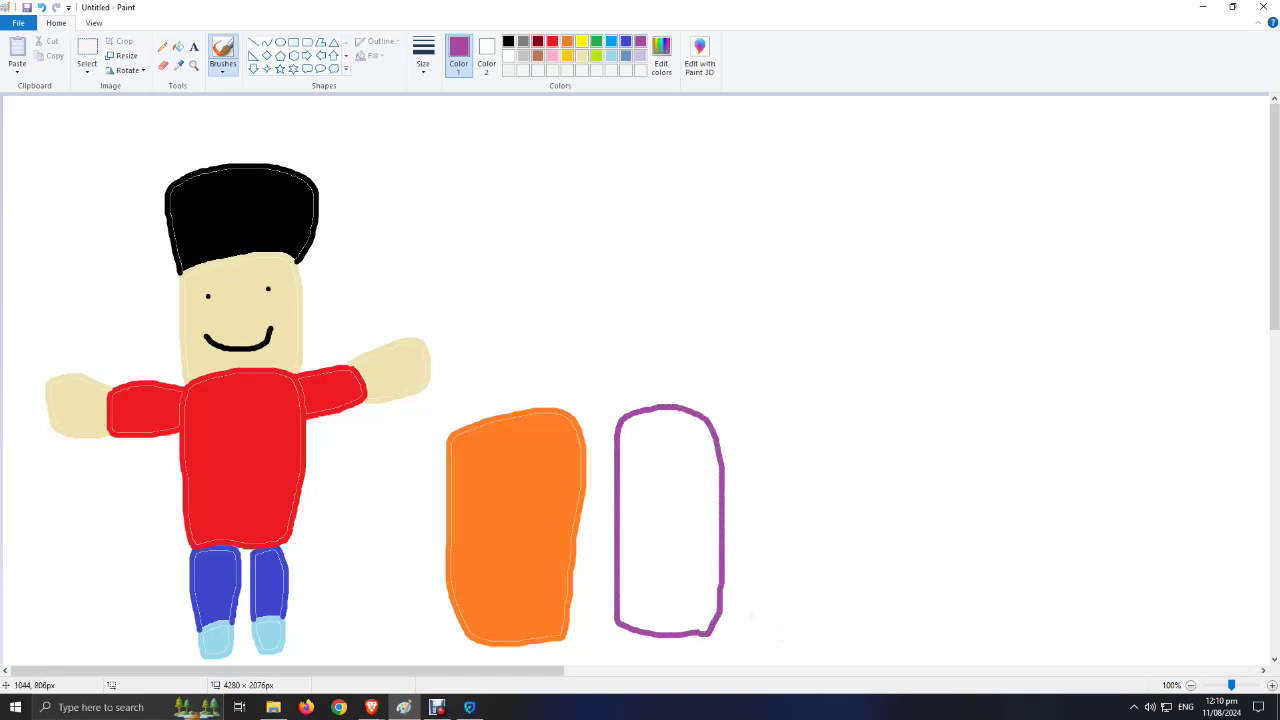
{"action": "left_click", "coordinate": [178, 46]}
{"action": "left_click", "coordinate": [668, 520]}
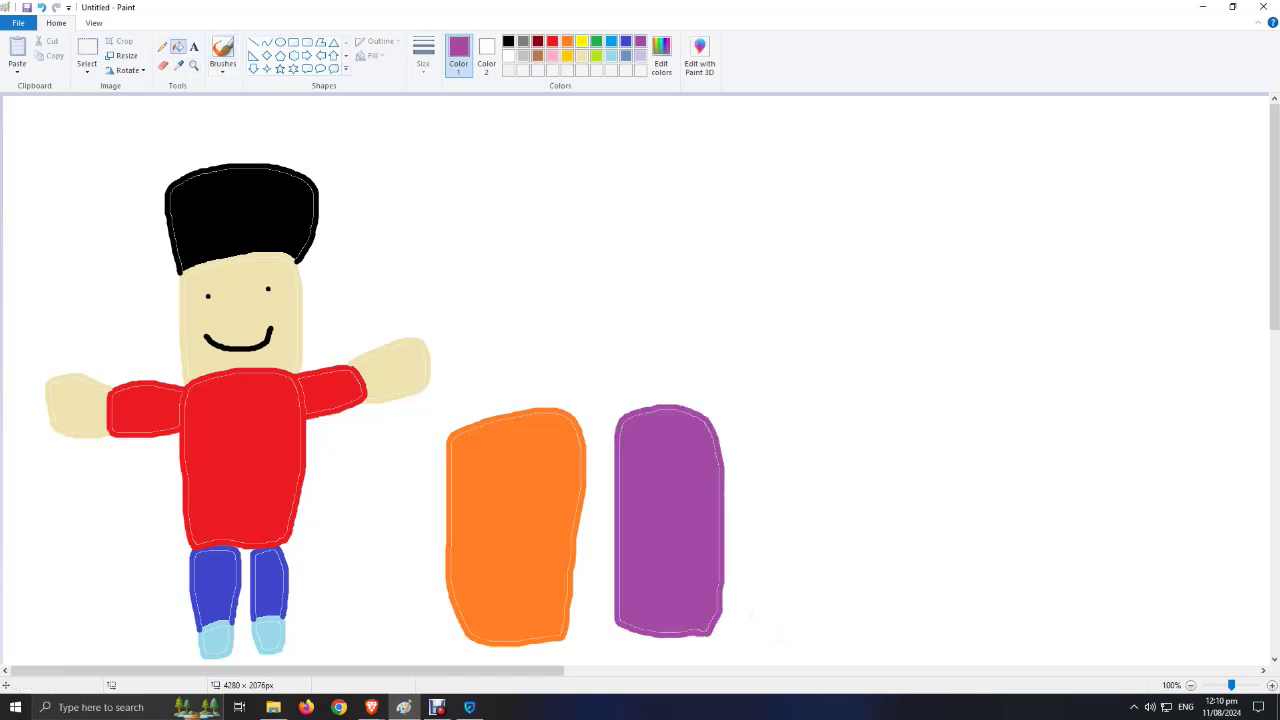
Step: Draw a tall rounded yellow block next to the purple one and fill it with yellow
{"action": "left_click", "coordinate": [222, 50]}
{"action": "left_click", "coordinate": [581, 41]}
{"action": "mouse_move", "coordinate": [766, 623]}
{"action": "left_mouse_down"}
{"action": "mouse_move", "coordinate": [749, 524]}
{"action": "mouse_move", "coordinate": [749, 451]}
{"action": "mouse_move", "coordinate": [782, 418]}
{"action": "mouse_move", "coordinate": [864, 413]}
{"action": "mouse_move", "coordinate": [880, 513]}
{"action": "mouse_move", "coordinate": [860, 620]}
{"action": "left_mouse_up"}
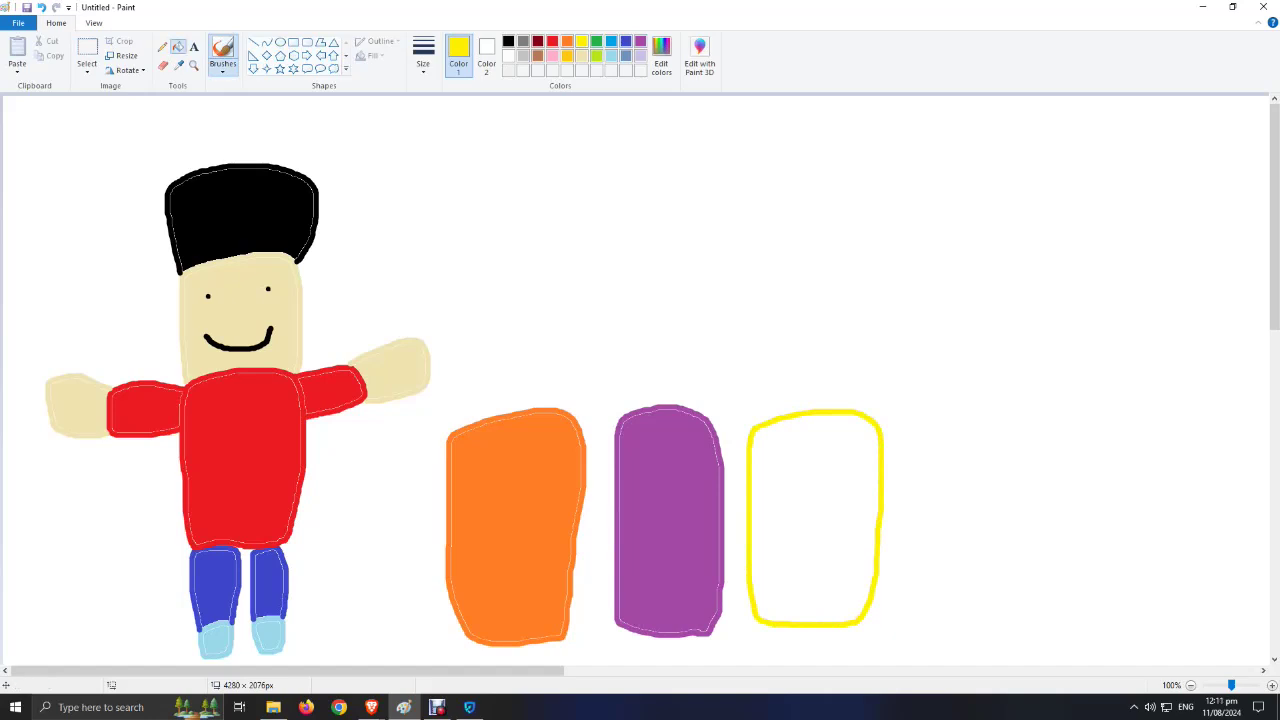
{"action": "left_click", "coordinate": [178, 46]}
{"action": "left_click", "coordinate": [815, 518]}
Step: Draw a tall rounded light blue block next to the yellow one and fill it with the same blue
{"action": "left_click", "coordinate": [222, 50]}
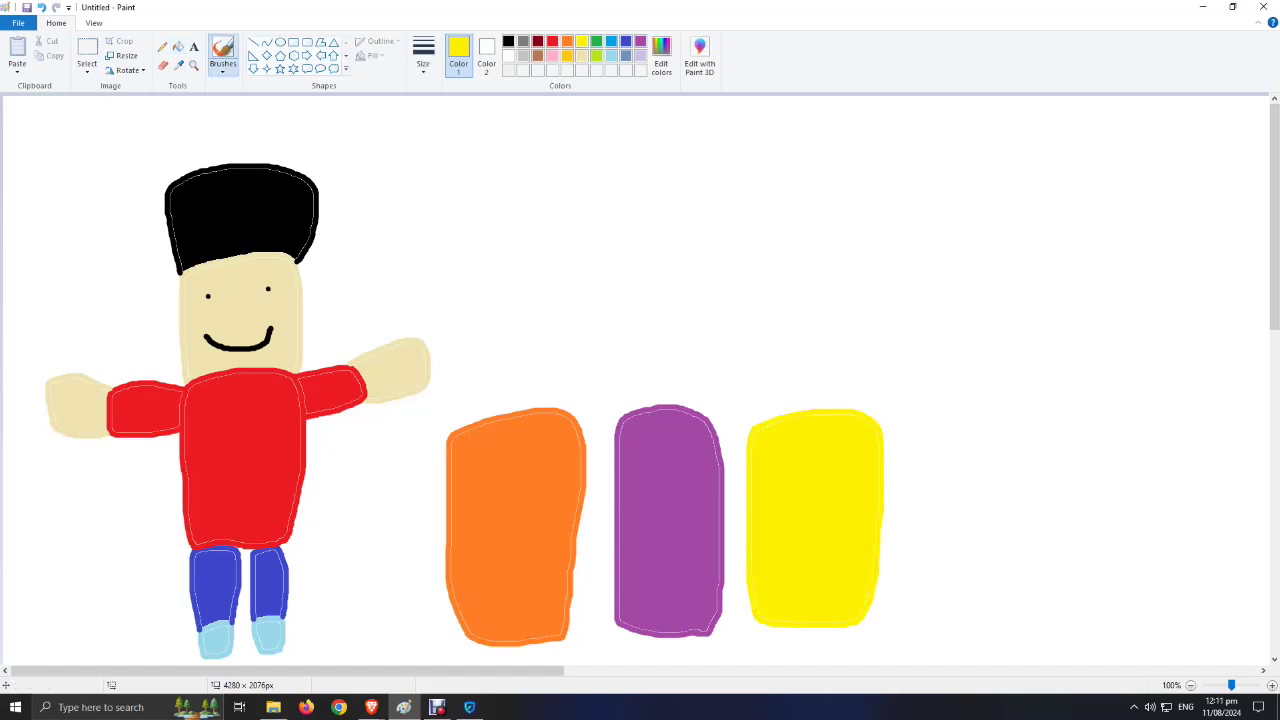
{"action": "left_click", "coordinate": [611, 41]}
{"action": "mouse_move", "coordinate": [1005, 617]}
{"action": "left_mouse_down"}
{"action": "mouse_move", "coordinate": [960, 623]}
{"action": "mouse_move", "coordinate": [918, 592]}
{"action": "mouse_move", "coordinate": [918, 430]}
{"action": "mouse_move", "coordinate": [1000, 429]}
{"action": "mouse_move", "coordinate": [1017, 532]}
{"action": "mouse_move", "coordinate": [1007, 612]}
{"action": "left_mouse_up"}
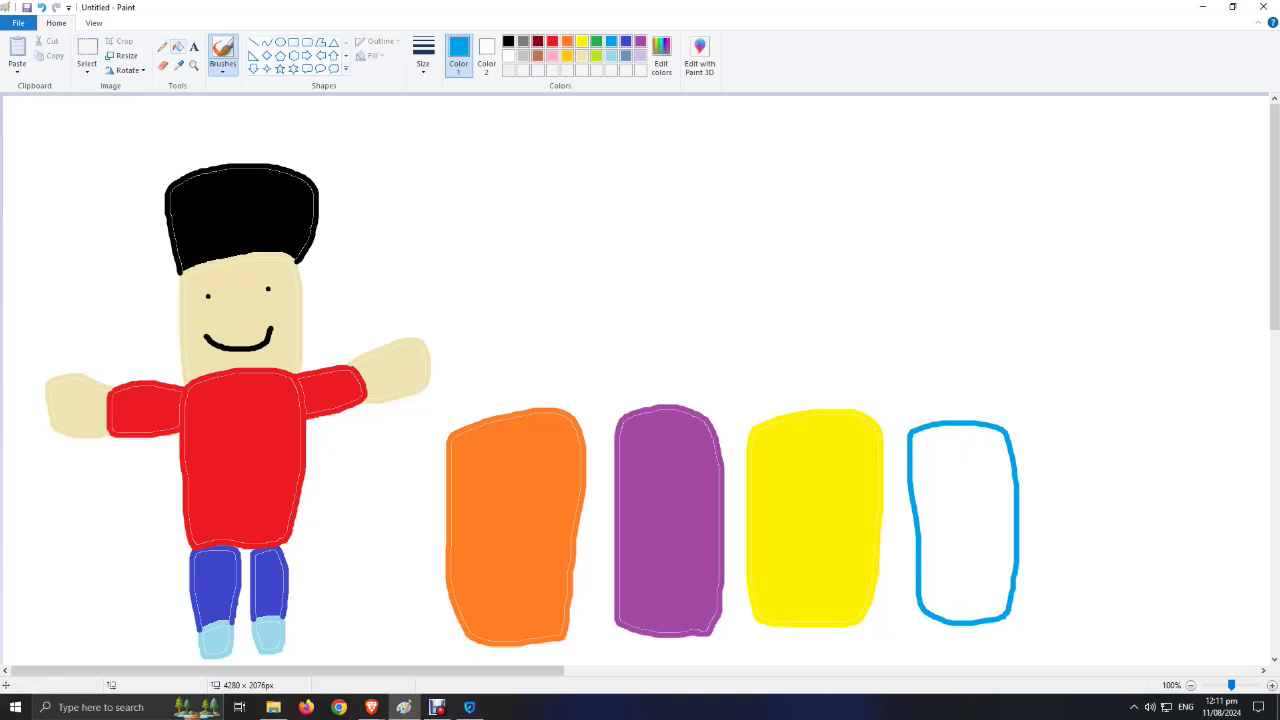
{"action": "left_click", "coordinate": [178, 46]}
{"action": "left_click", "coordinate": [963, 520]}
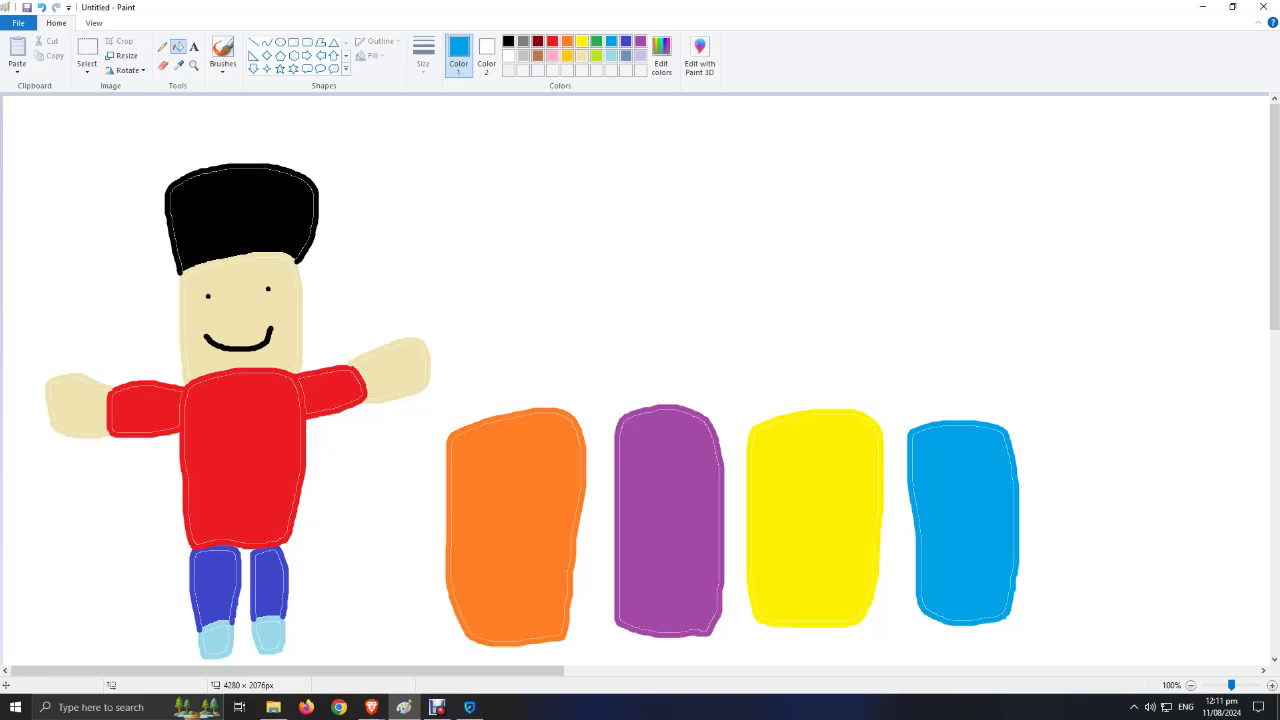
Step: Draw a tall rounded red block, narrower at its base, next to the blue one and fill it with red
{"action": "left_click", "coordinate": [552, 41]}
{"action": "left_click", "coordinate": [222, 50]}
{"action": "mouse_move", "coordinate": [1128, 614]}
{"action": "left_mouse_down"}
{"action": "mouse_move", "coordinate": [1051, 610]}
{"action": "mouse_move", "coordinate": [1039, 439]}
{"action": "mouse_move", "coordinate": [1092, 423]}
{"action": "mouse_move", "coordinate": [1160, 430]}
{"action": "mouse_move", "coordinate": [1130, 614]}
{"action": "left_mouse_up"}
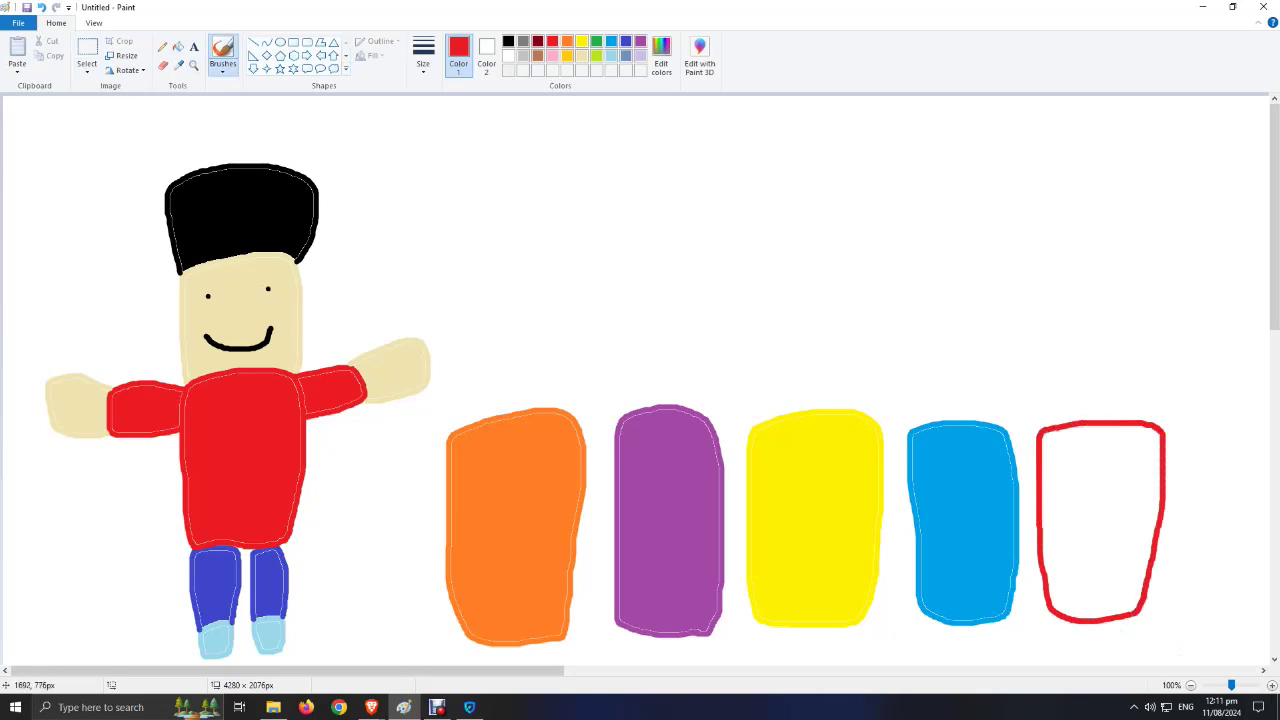
{"action": "left_click", "coordinate": [178, 47]}
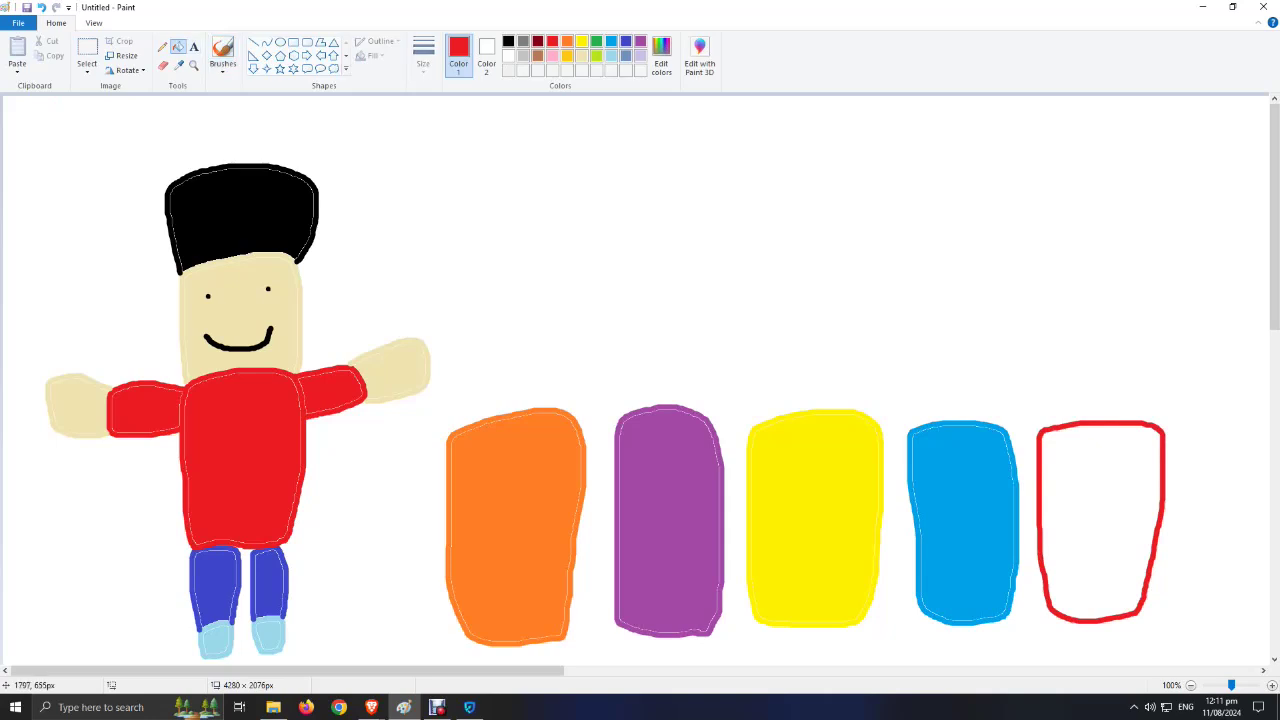
{"action": "left_click", "coordinate": [1100, 520]}
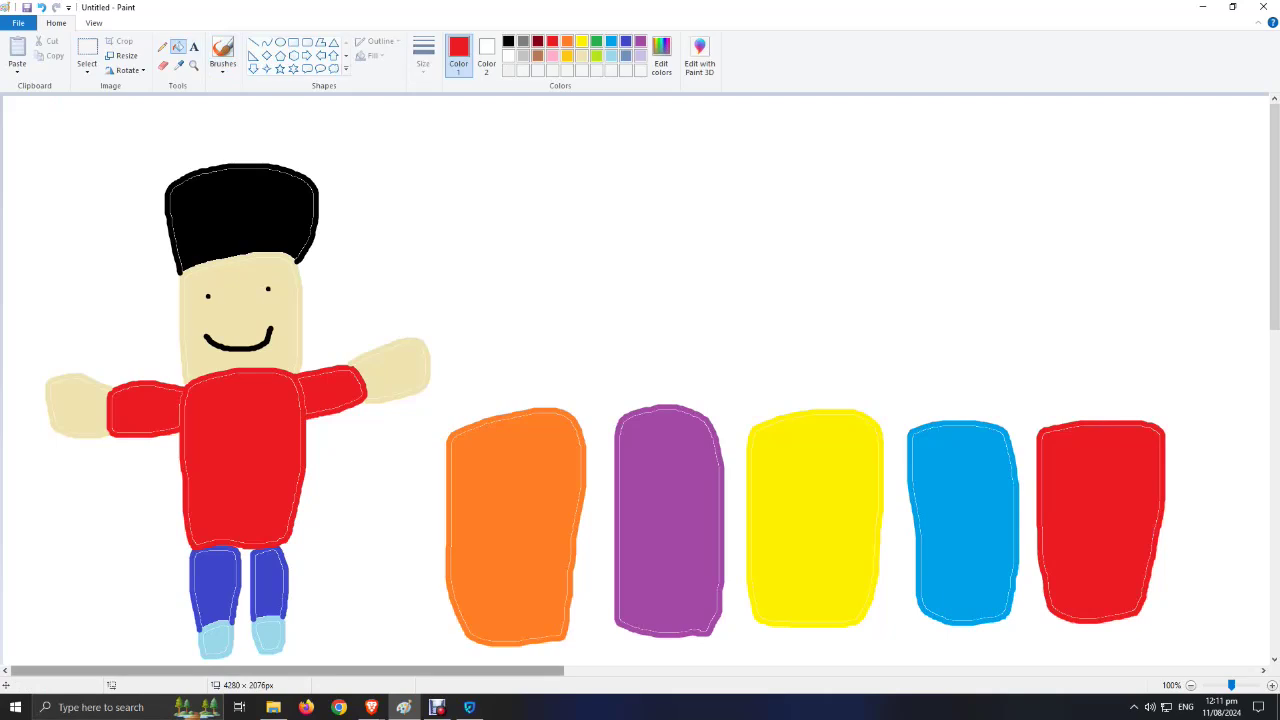
Step: Draw a wide, low rounded indigo block next to the tall red block and fill it with indigo
{"action": "scroll", "coordinate": [640, 380], "scroll_direction": "right", "scroll_amount": 3}
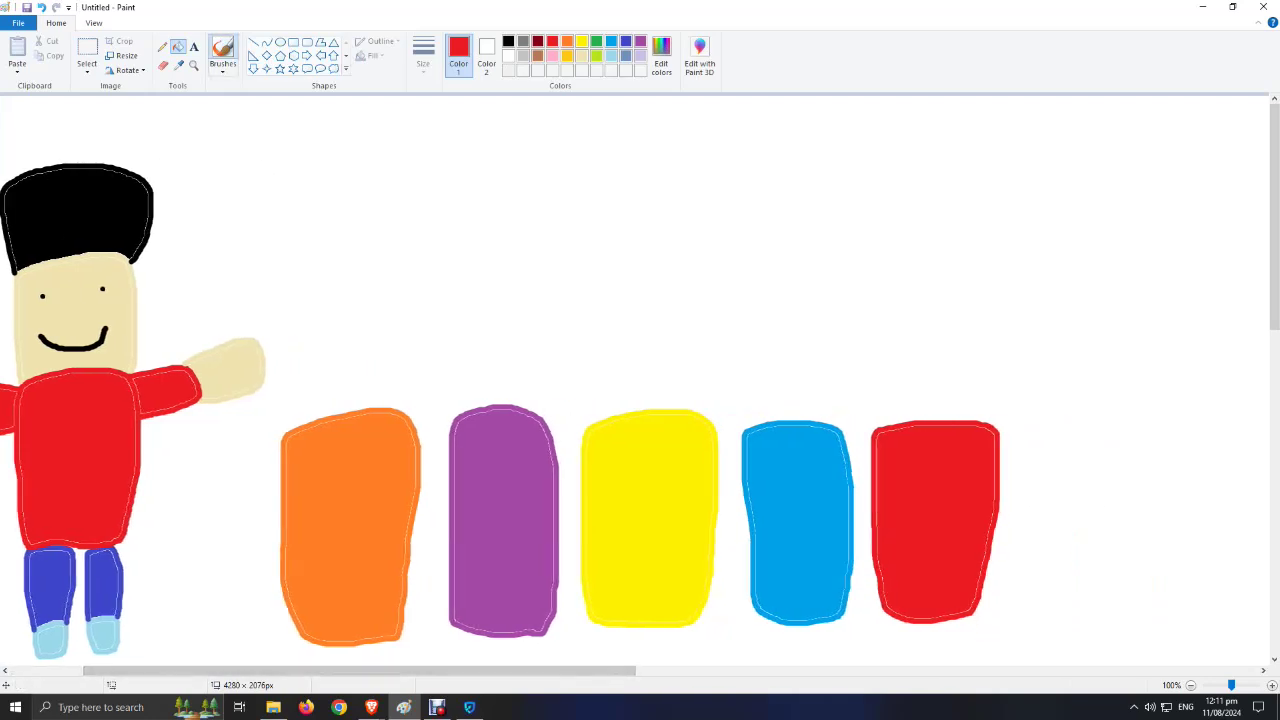
{"action": "scroll", "coordinate": [640, 380], "scroll_direction": "right", "scroll_amount": 10}
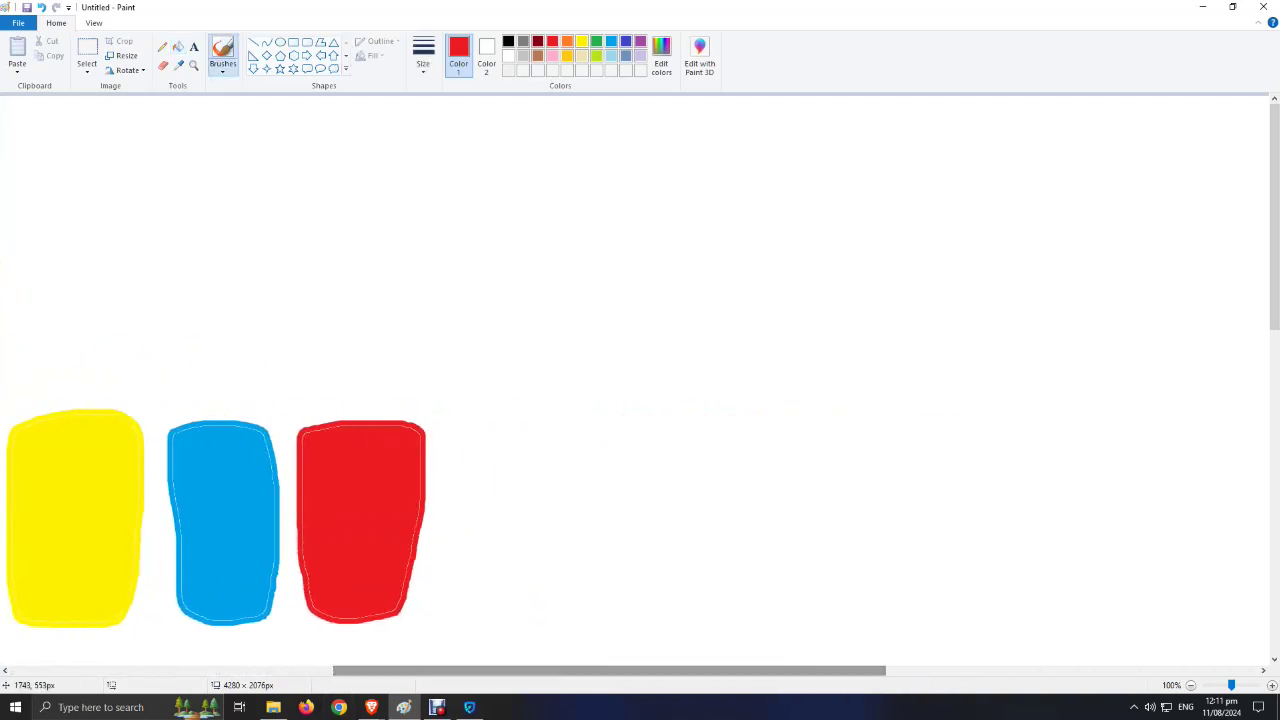
{"action": "left_click", "coordinate": [625, 41]}
{"action": "mouse_move", "coordinate": [446, 504]}
{"action": "left_mouse_down"}
{"action": "mouse_move", "coordinate": [432, 569]}
{"action": "mouse_move", "coordinate": [443, 590]}
{"action": "mouse_move", "coordinate": [588, 576]}
{"action": "mouse_move", "coordinate": [611, 549]}
{"action": "mouse_move", "coordinate": [601, 511]}
{"action": "mouse_move", "coordinate": [446, 505]}
{"action": "left_mouse_up"}
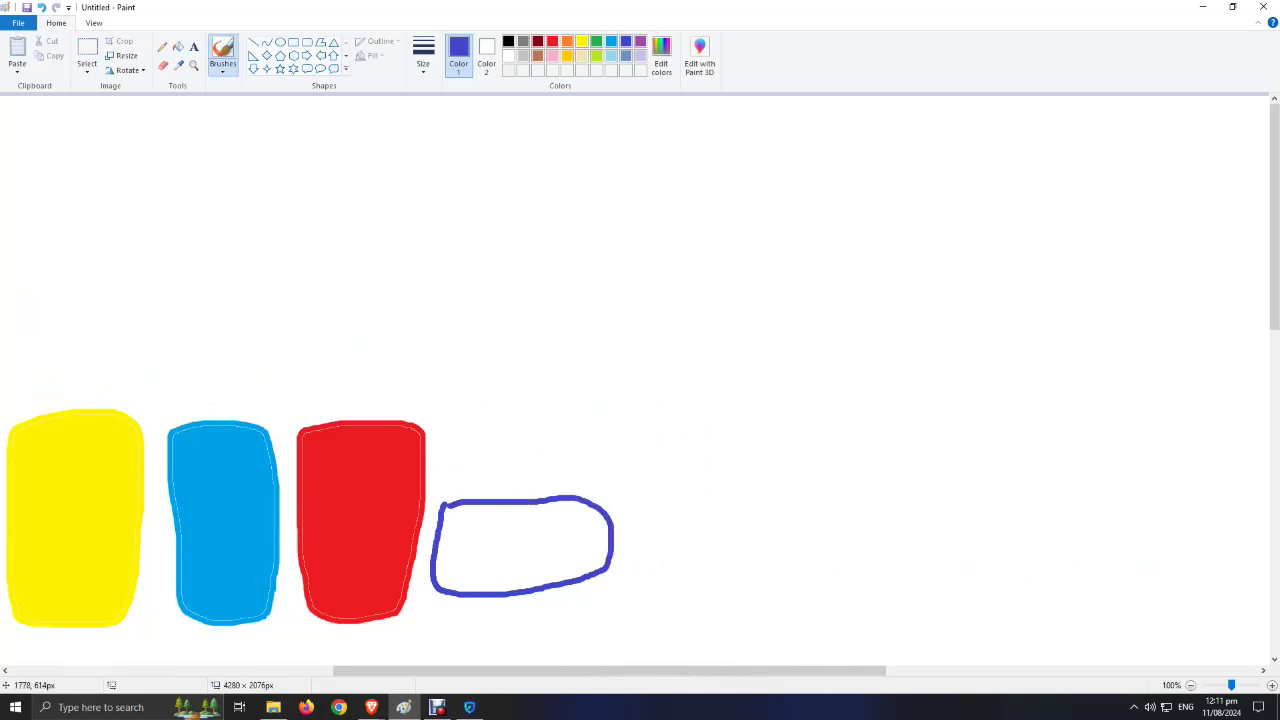
{"action": "left_click", "coordinate": [178, 46]}
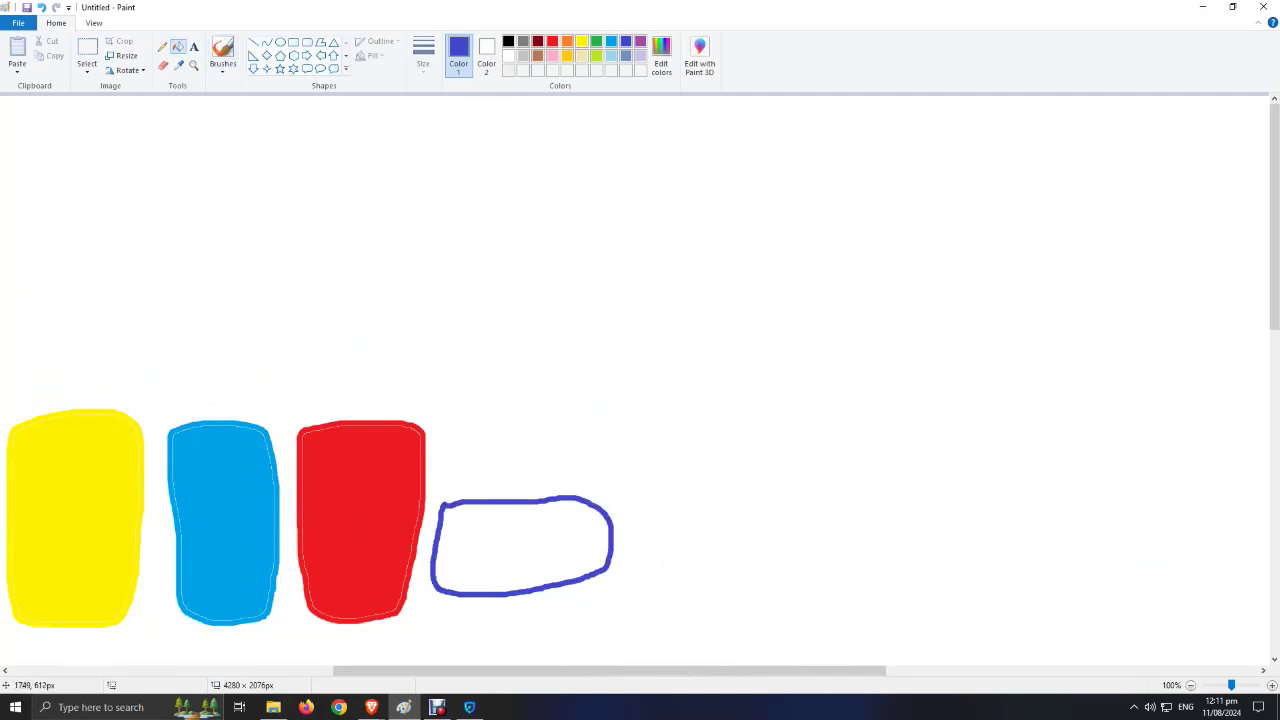
{"action": "left_click", "coordinate": [520, 545]}
Step: Draw a wide, low rounded yellow block next to the indigo one and fill it with yellow
{"action": "left_click", "coordinate": [222, 52]}
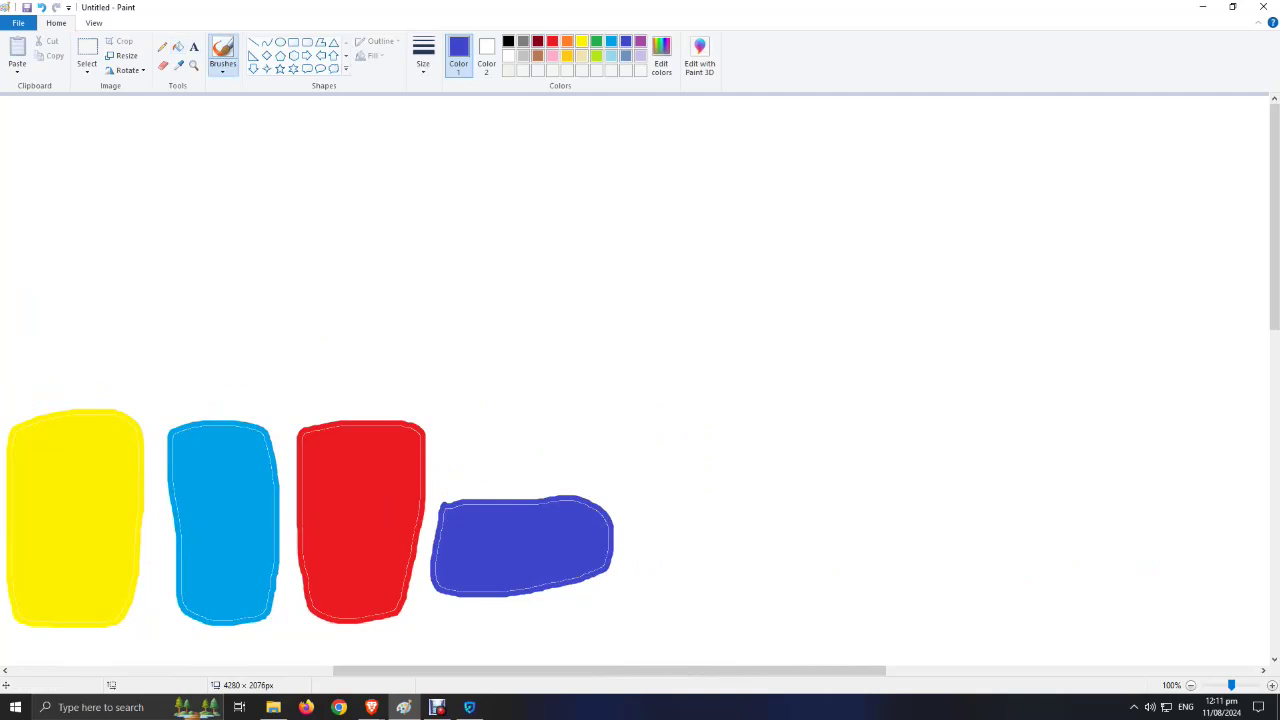
{"action": "left_click", "coordinate": [581, 41]}
{"action": "mouse_move", "coordinate": [620, 498]}
{"action": "left_mouse_down"}
{"action": "mouse_move", "coordinate": [644, 578]}
{"action": "mouse_move", "coordinate": [800, 569]}
{"action": "mouse_move", "coordinate": [835, 546]}
{"action": "mouse_move", "coordinate": [825, 505]}
{"action": "mouse_move", "coordinate": [717, 488]}
{"action": "mouse_move", "coordinate": [624, 494]}
{"action": "left_mouse_up"}
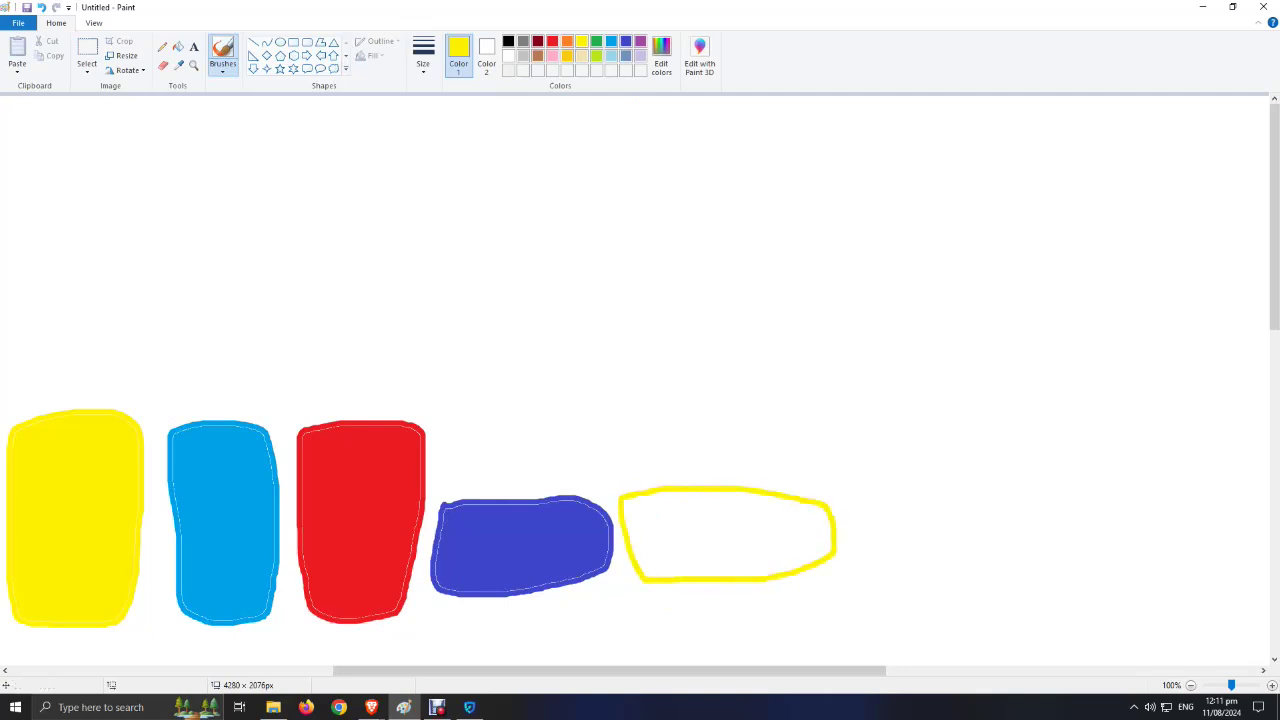
{"action": "left_click", "coordinate": [178, 47]}
{"action": "left_click", "coordinate": [725, 535]}
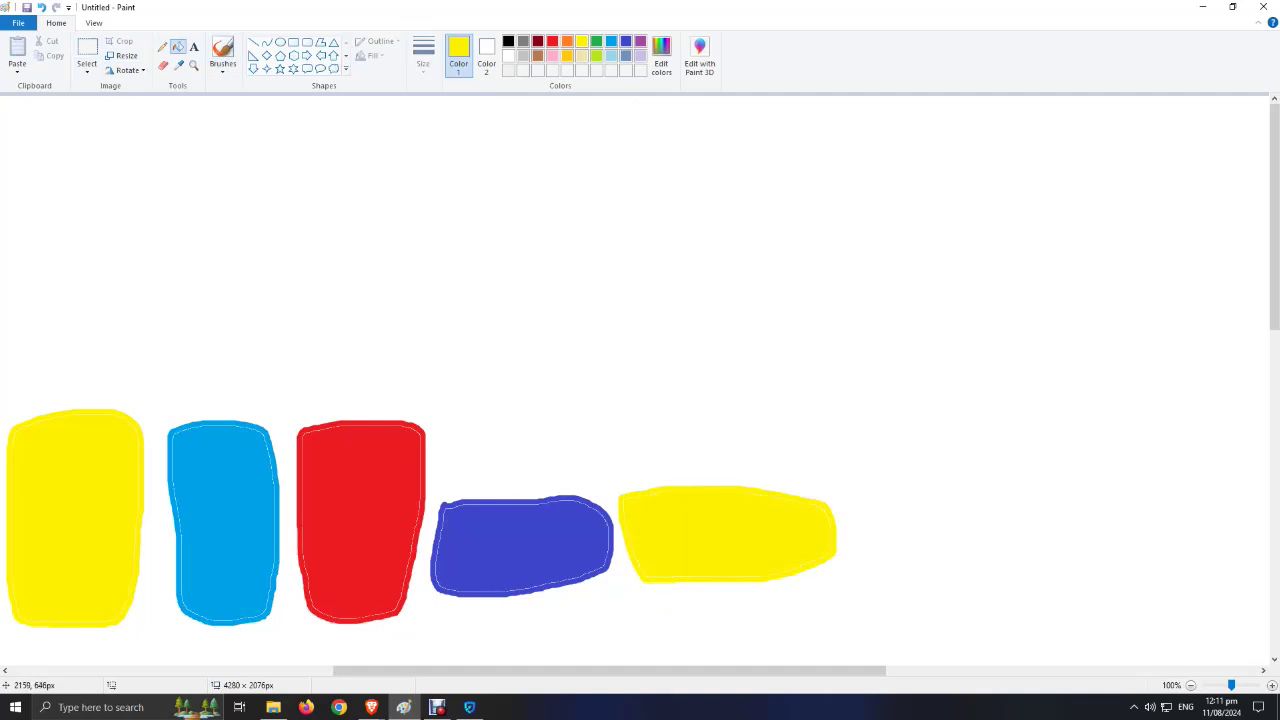
Step: Draw a wide, low rounded red block next to the wide yellow one and fill it with red
{"action": "left_click_drag", "start_coordinate": [600, 670], "coordinate": [703, 670]}
{"action": "left_click", "coordinate": [222, 50]}
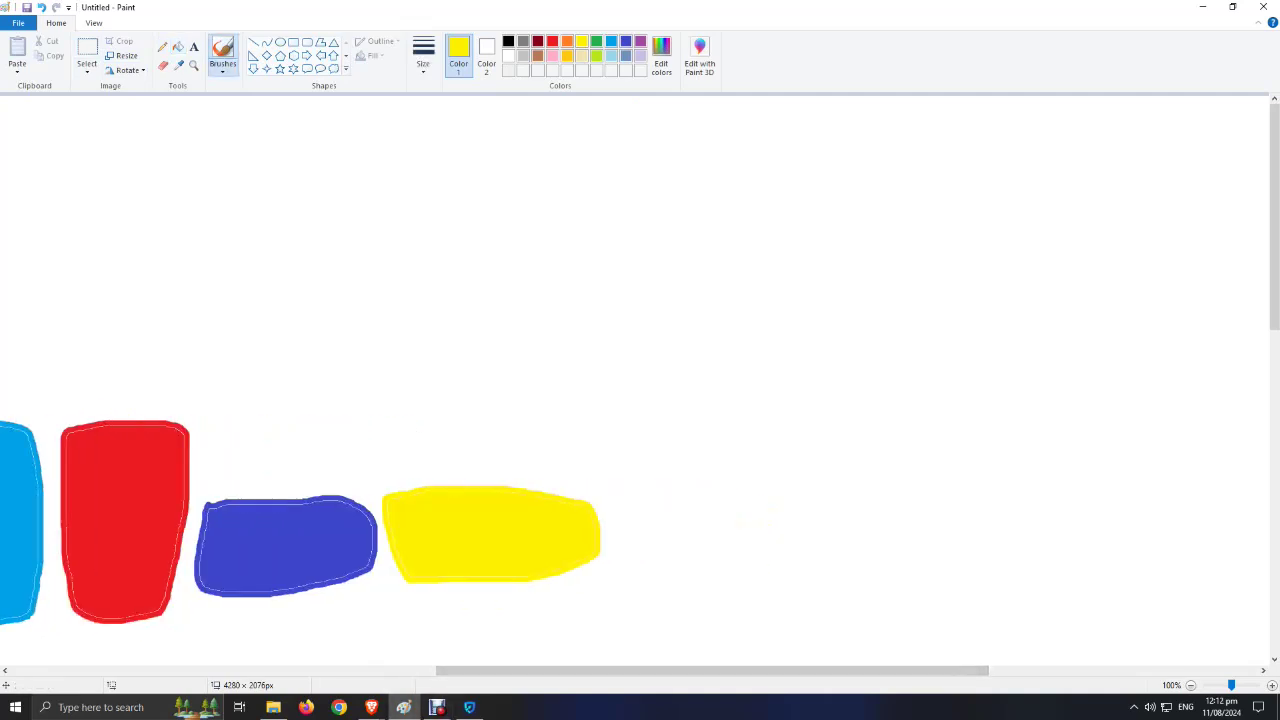
{"action": "left_click", "coordinate": [552, 41]}
{"action": "mouse_move", "coordinate": [617, 510]}
{"action": "left_mouse_down"}
{"action": "mouse_move", "coordinate": [650, 567]}
{"action": "mouse_move", "coordinate": [811, 546]}
{"action": "mouse_move", "coordinate": [804, 497]}
{"action": "mouse_move", "coordinate": [773, 488]}
{"action": "mouse_move", "coordinate": [618, 508]}
{"action": "left_mouse_up"}
{"action": "left_click", "coordinate": [508, 41]}
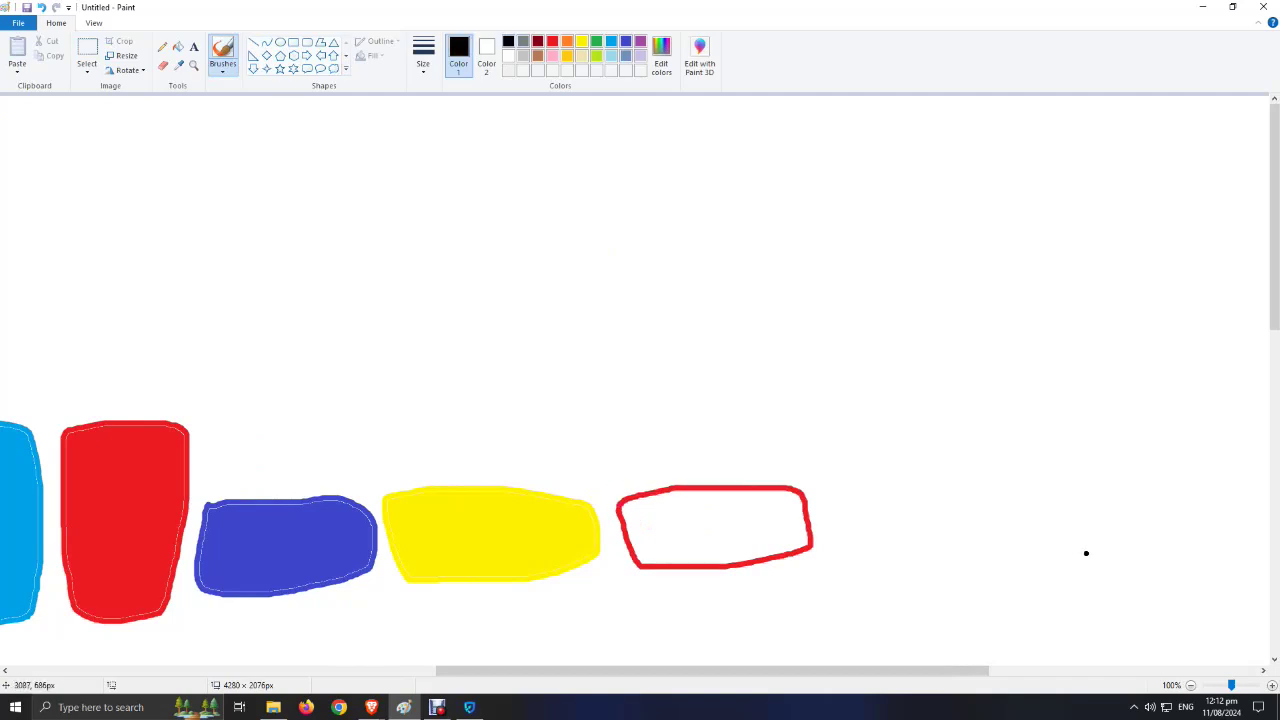
{"action": "left_click", "coordinate": [178, 46]}
{"action": "left_click", "coordinate": [552, 41]}
{"action": "left_click", "coordinate": [715, 527]}
Step: Draw a tall black bottle outline, tapering towards its base, beyond the wide red block
{"action": "left_click", "coordinate": [222, 65]}
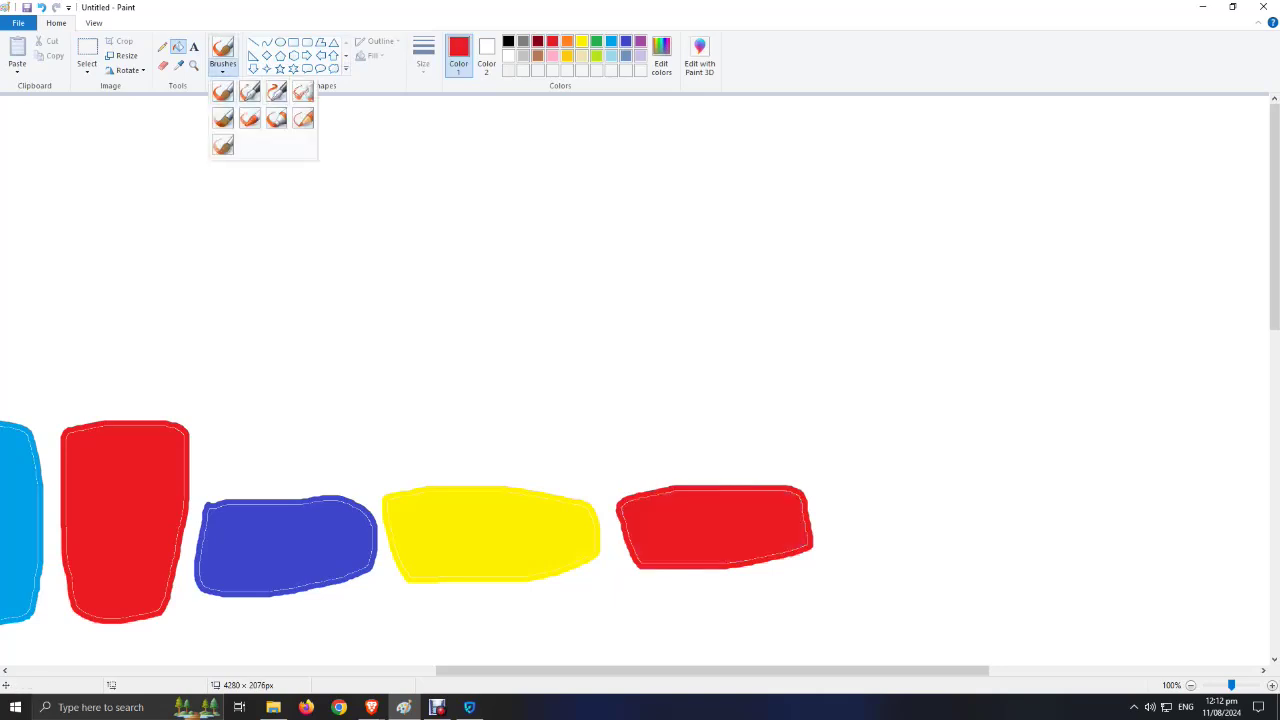
{"action": "left_click", "coordinate": [276, 91]}
{"action": "left_click", "coordinate": [508, 41]}
{"action": "mouse_move", "coordinate": [952, 546]}
{"action": "left_mouse_down"}
{"action": "mouse_move", "coordinate": [881, 543]}
{"action": "mouse_move", "coordinate": [863, 508]}
{"action": "mouse_move", "coordinate": [839, 323]}
{"action": "mouse_move", "coordinate": [964, 300]}
{"action": "mouse_move", "coordinate": [974, 476]}
{"action": "mouse_move", "coordinate": [954, 548]}
{"action": "left_mouse_up"}
Step: Outline a red label band across the bottle and a wide red cap on its upper edge
{"action": "left_click", "coordinate": [552, 41]}
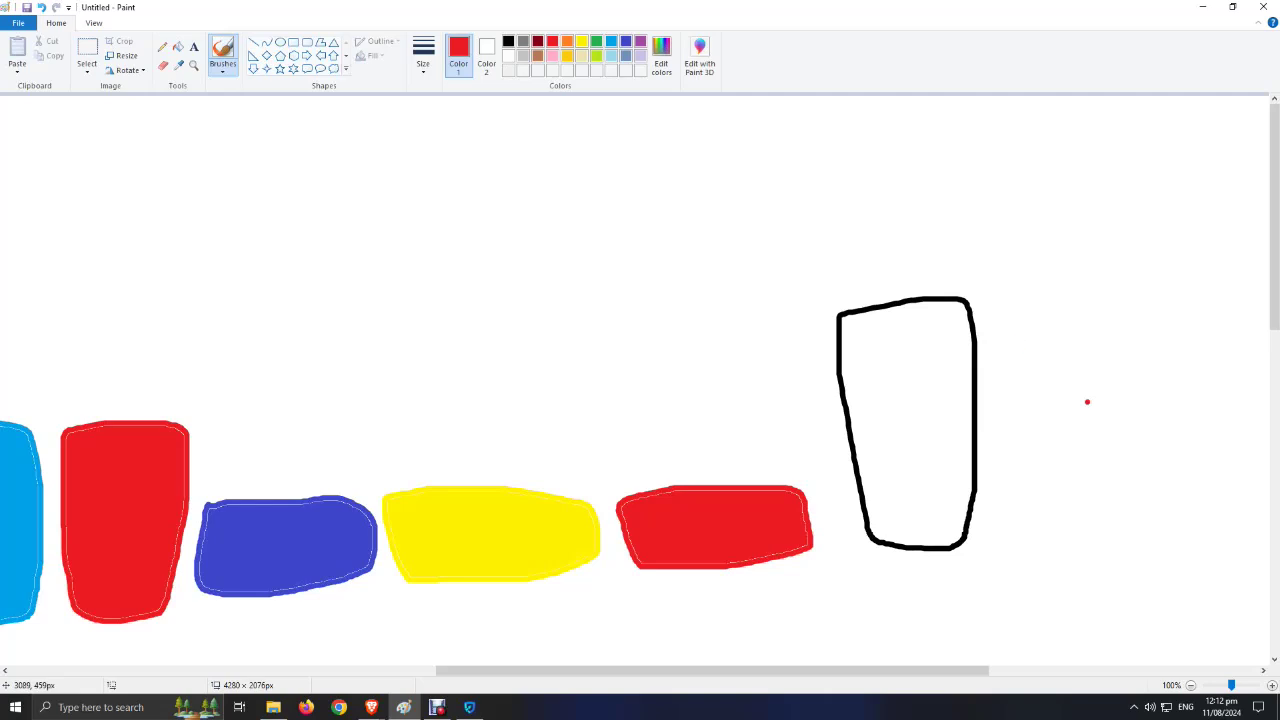
{"action": "mouse_move", "coordinate": [975, 412]}
{"action": "left_mouse_down"}
{"action": "mouse_move", "coordinate": [855, 422]}
{"action": "mouse_move", "coordinate": [840, 373]}
{"action": "mouse_move", "coordinate": [870, 356]}
{"action": "mouse_move", "coordinate": [956, 351]}
{"action": "mouse_move", "coordinate": [975, 414]}
{"action": "left_mouse_up"}
{"action": "key", "text": "ctrl+z"}
{"action": "mouse_move", "coordinate": [974, 421]}
{"action": "left_mouse_down"}
{"action": "mouse_move", "coordinate": [852, 434]}
{"action": "mouse_move", "coordinate": [840, 384]}
{"action": "mouse_move", "coordinate": [958, 362]}
{"action": "mouse_move", "coordinate": [970, 368]}
{"action": "mouse_move", "coordinate": [972, 420]}
{"action": "left_mouse_up"}
{"action": "left_click", "coordinate": [508, 41]}
{"action": "left_click", "coordinate": [552, 41]}
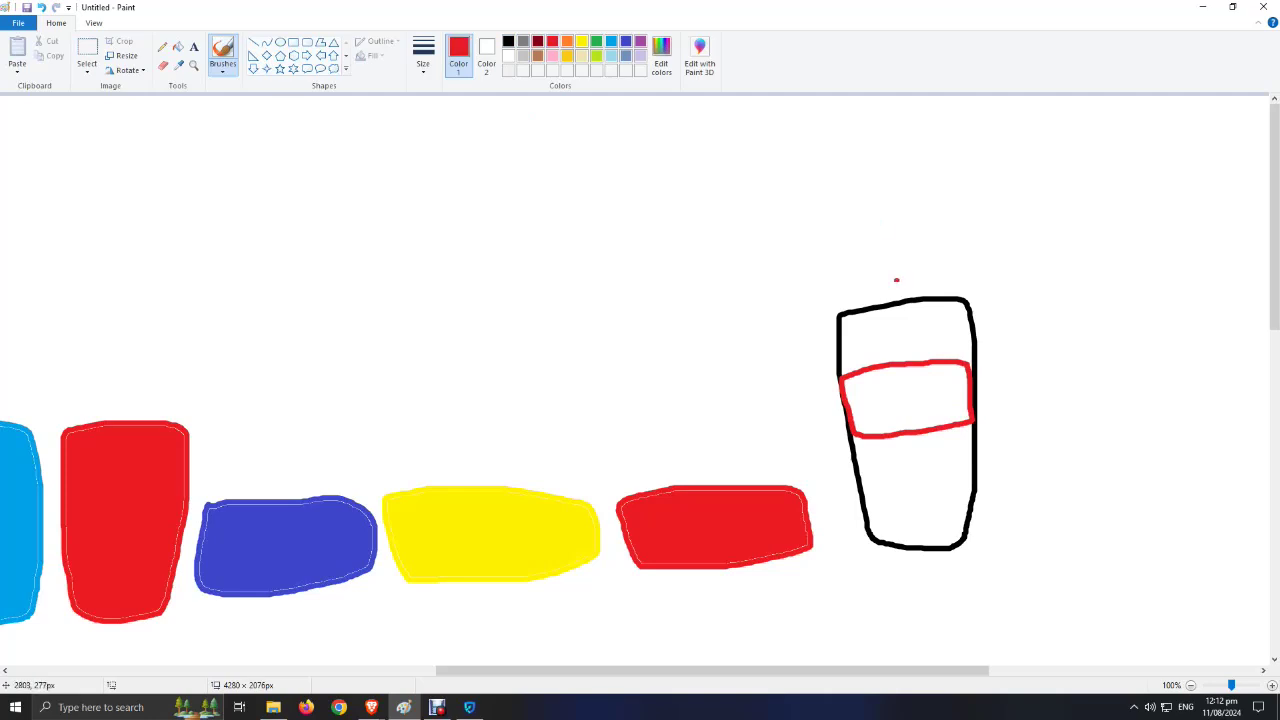
{"action": "mouse_move", "coordinate": [837, 313]}
{"action": "left_mouse_down"}
{"action": "mouse_move", "coordinate": [828, 209]}
{"action": "mouse_move", "coordinate": [914, 181]}
{"action": "mouse_move", "coordinate": [962, 183]}
{"action": "mouse_move", "coordinate": [982, 204]}
{"action": "mouse_move", "coordinate": [984, 265]}
{"action": "mouse_move", "coordinate": [968, 300]}
{"action": "left_mouse_up"}
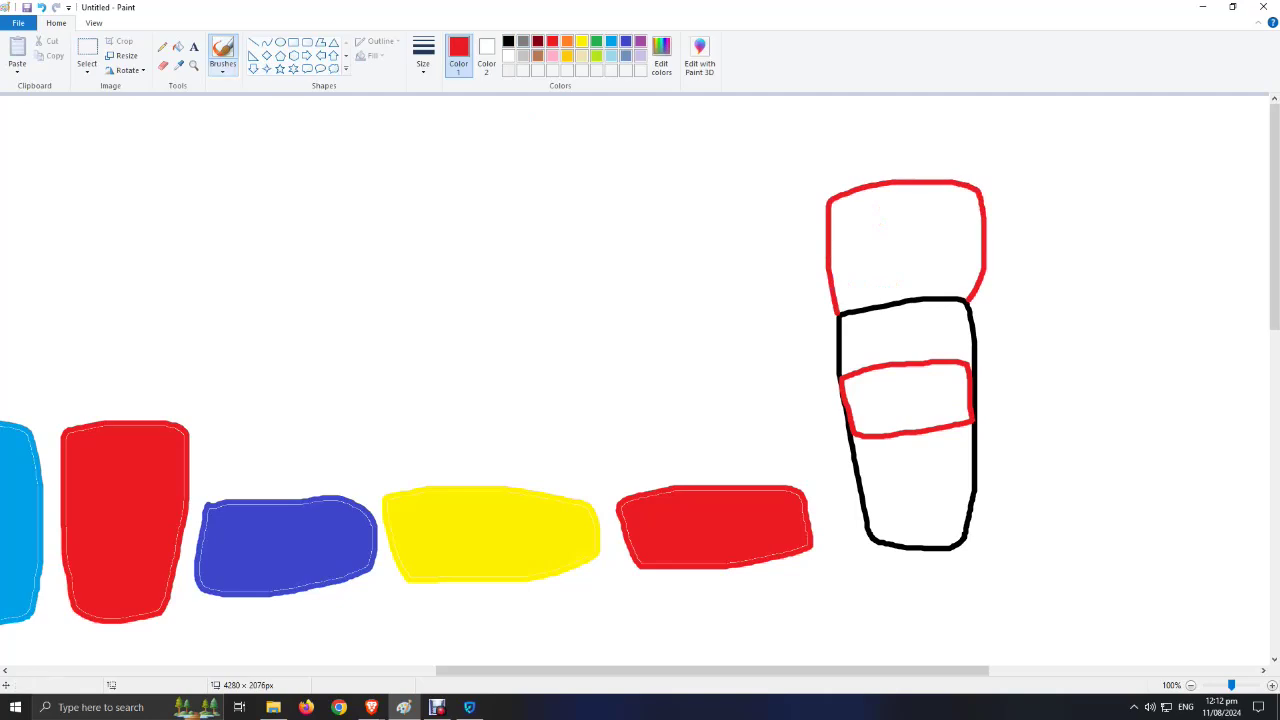
Step: Fill the bottle's cap and label band with red and the remaining body sections with black
{"action": "left_click", "coordinate": [178, 46]}
{"action": "left_click", "coordinate": [905, 245]}
{"action": "left_click", "coordinate": [905, 400]}
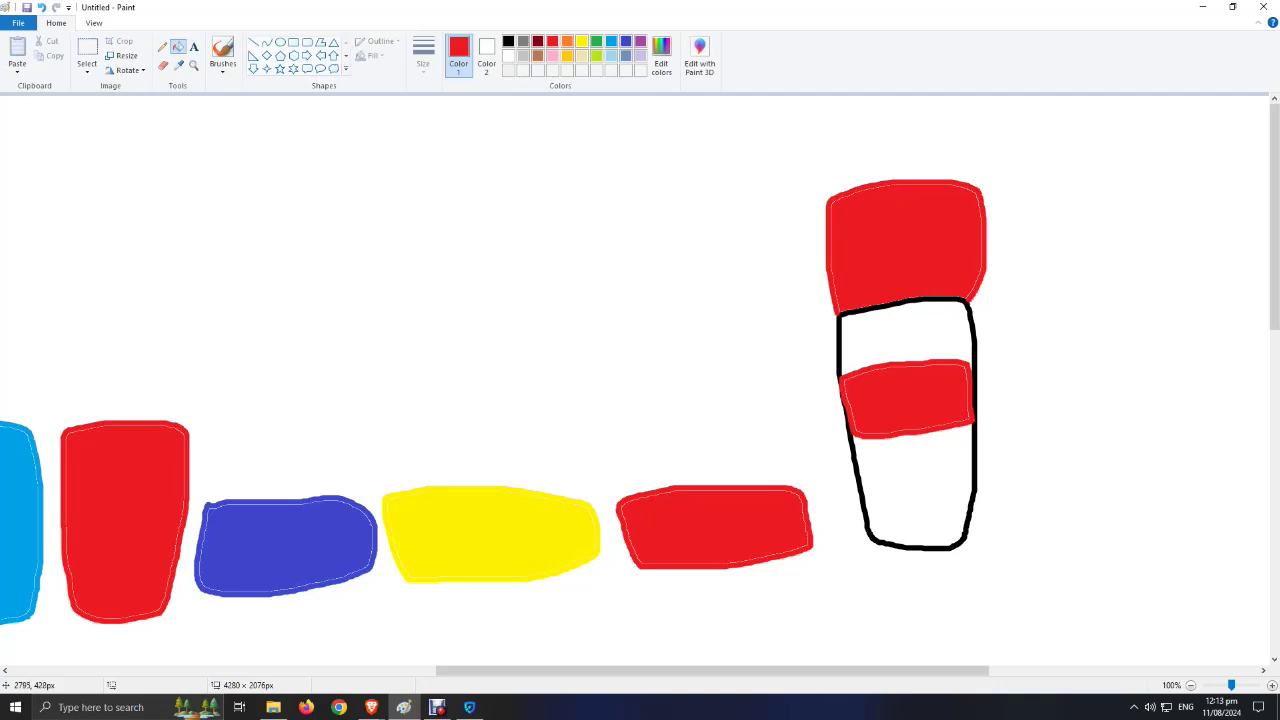
{"action": "left_click", "coordinate": [508, 41]}
{"action": "left_click", "coordinate": [905, 335]}
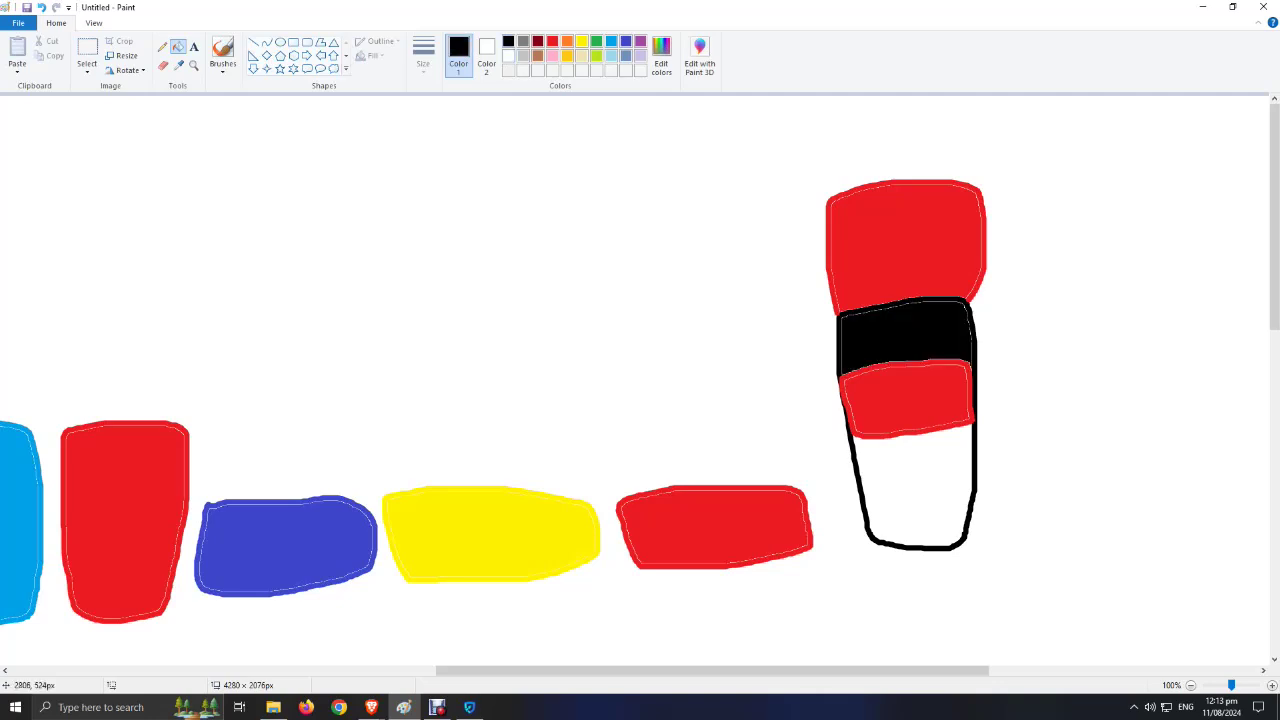
{"action": "left_click", "coordinate": [912, 490]}
Step: Hand-letter "CHEETOS" in yellow across the upper part of the orange block
{"action": "left_click_drag", "start_coordinate": [712, 670], "coordinate": [287, 670]}
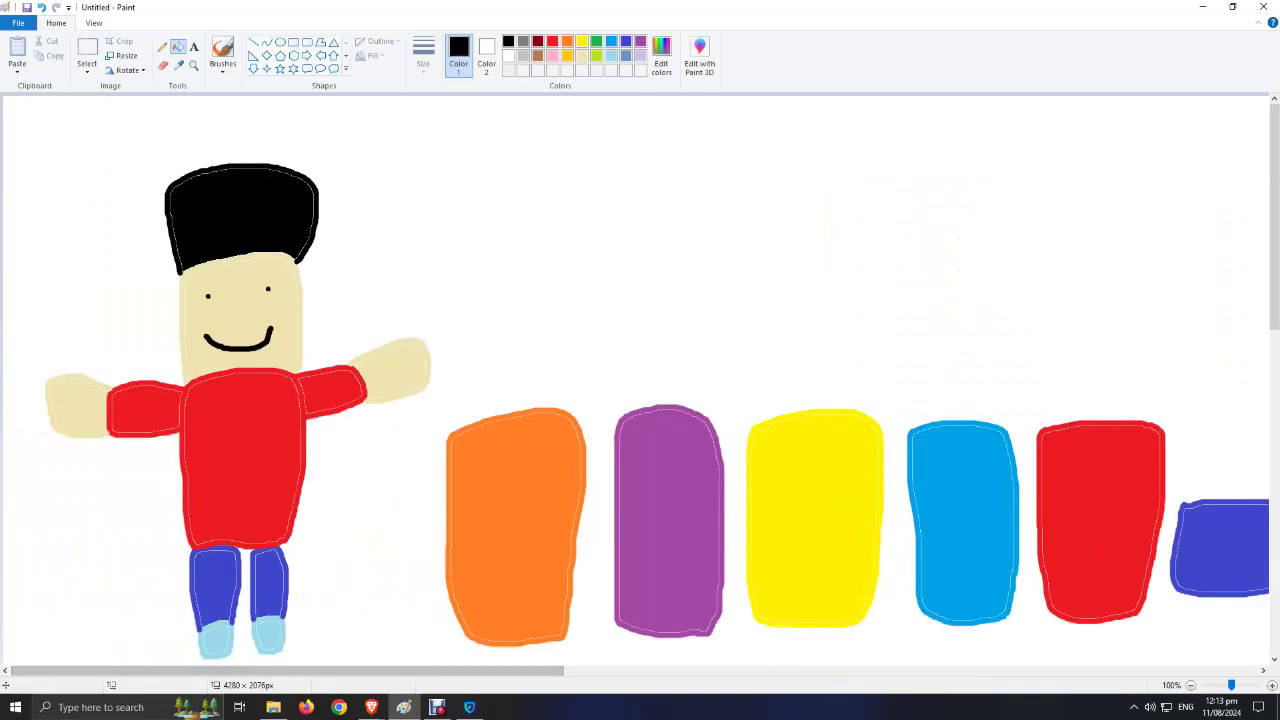
{"action": "left_click", "coordinate": [222, 50]}
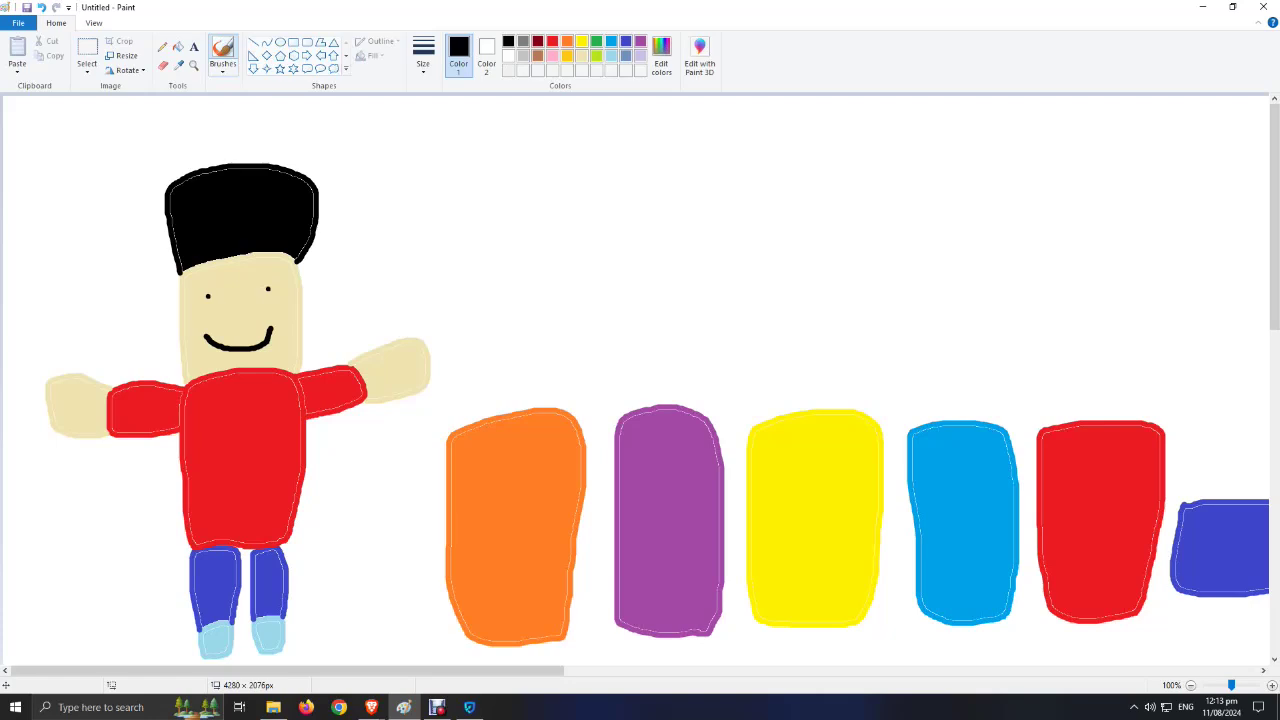
{"action": "left_click", "coordinate": [581, 41]}
{"action": "mouse_move", "coordinate": [464, 482]}
{"action": "left_mouse_down"}
{"action": "mouse_move", "coordinate": [453, 479]}
{"action": "mouse_move", "coordinate": [466, 451]}
{"action": "mouse_move", "coordinate": [486, 459]}
{"action": "mouse_move", "coordinate": [490, 482]}
{"action": "mouse_move", "coordinate": [502, 451]}
{"action": "mouse_move", "coordinate": [511, 481]}
{"action": "mouse_move", "coordinate": [525, 448]}
{"action": "mouse_move", "coordinate": [513, 464]}
{"action": "left_mouse_up"}
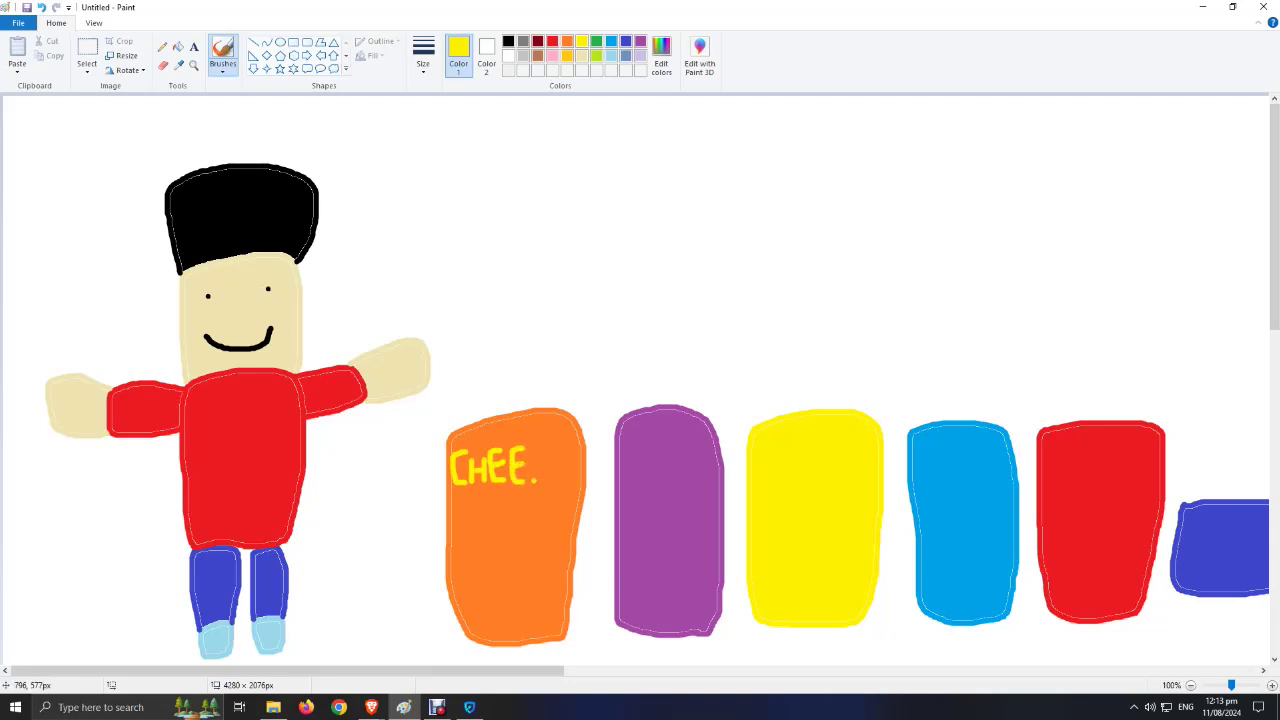
{"action": "left_click_drag", "start_coordinate": [537, 481], "coordinate": [526, 440]}
{"action": "mouse_move", "coordinate": [556, 484]}
{"action": "left_mouse_down"}
{"action": "mouse_move", "coordinate": [541, 466]}
{"action": "mouse_move", "coordinate": [557, 455]}
{"action": "mouse_move", "coordinate": [554, 482]}
{"action": "mouse_move", "coordinate": [578, 480]}
{"action": "mouse_move", "coordinate": [563, 458]}
{"action": "mouse_move", "coordinate": [577, 455]}
{"action": "left_mouse_up"}
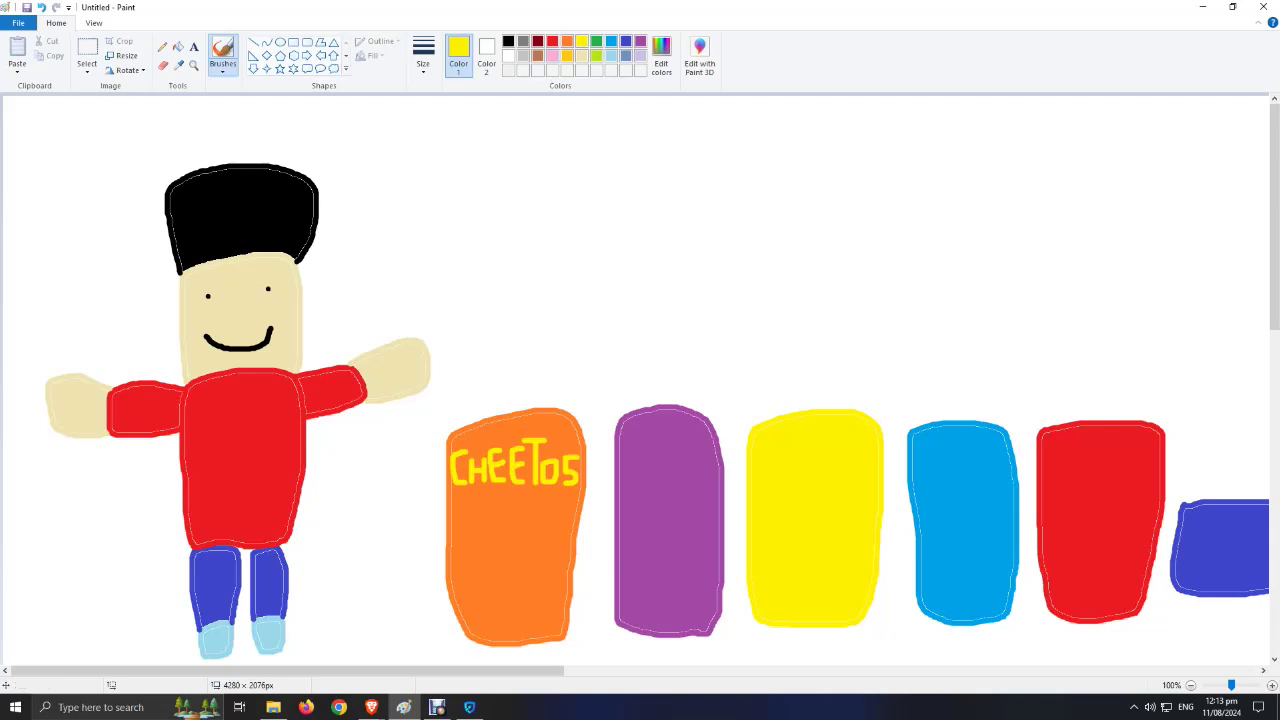
Step: Hand-letter "TAKIS" in yellow across the upper part of the purple block
{"action": "left_click_drag", "start_coordinate": [628, 478], "coordinate": [621, 445]}
{"action": "left_click", "coordinate": [642, 477]}
{"action": "mouse_move", "coordinate": [640, 476]}
{"action": "left_mouse_down"}
{"action": "mouse_move", "coordinate": [640, 442]}
{"action": "mouse_move", "coordinate": [654, 478]}
{"action": "left_mouse_up"}
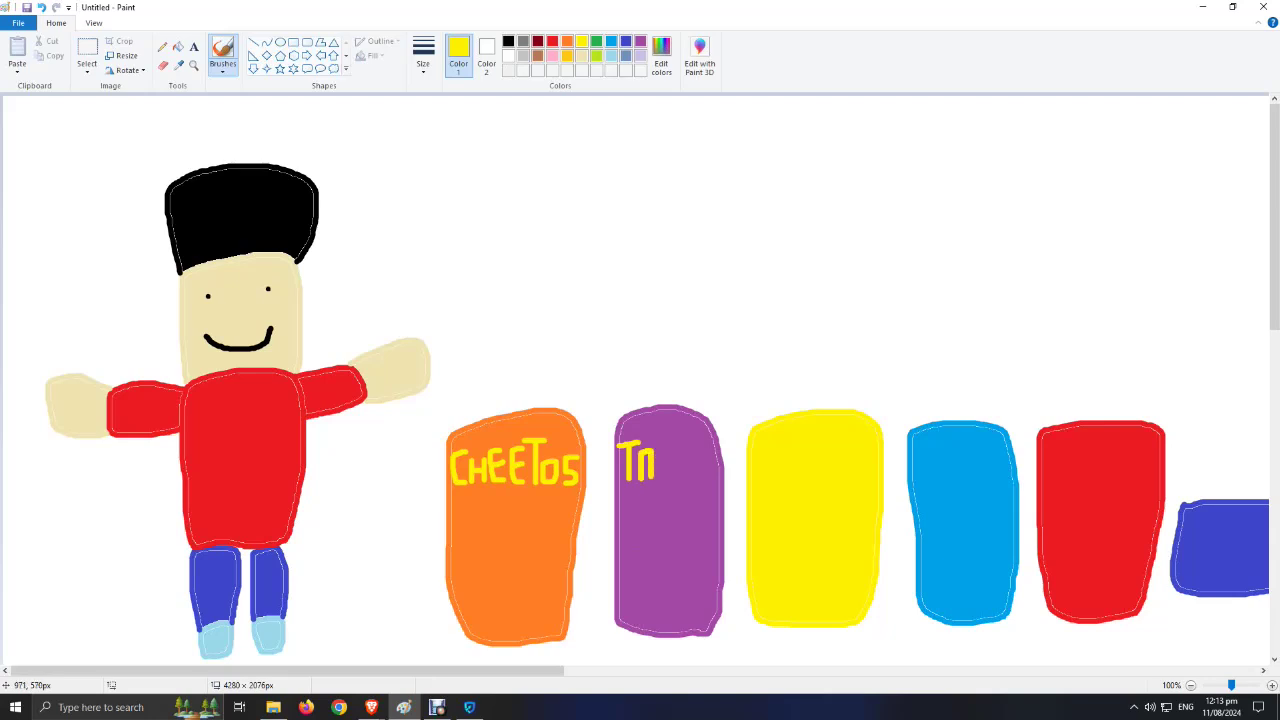
{"action": "mouse_move", "coordinate": [659, 447]}
{"action": "left_mouse_down"}
{"action": "mouse_move", "coordinate": [659, 480]}
{"action": "mouse_move", "coordinate": [673, 451]}
{"action": "left_mouse_up"}
{"action": "left_click", "coordinate": [671, 478]}
{"action": "left_click", "coordinate": [689, 476]}
{"action": "mouse_move", "coordinate": [690, 477]}
{"action": "left_mouse_down"}
{"action": "mouse_move", "coordinate": [676, 477]}
{"action": "mouse_move", "coordinate": [688, 443]}
{"action": "left_mouse_up"}
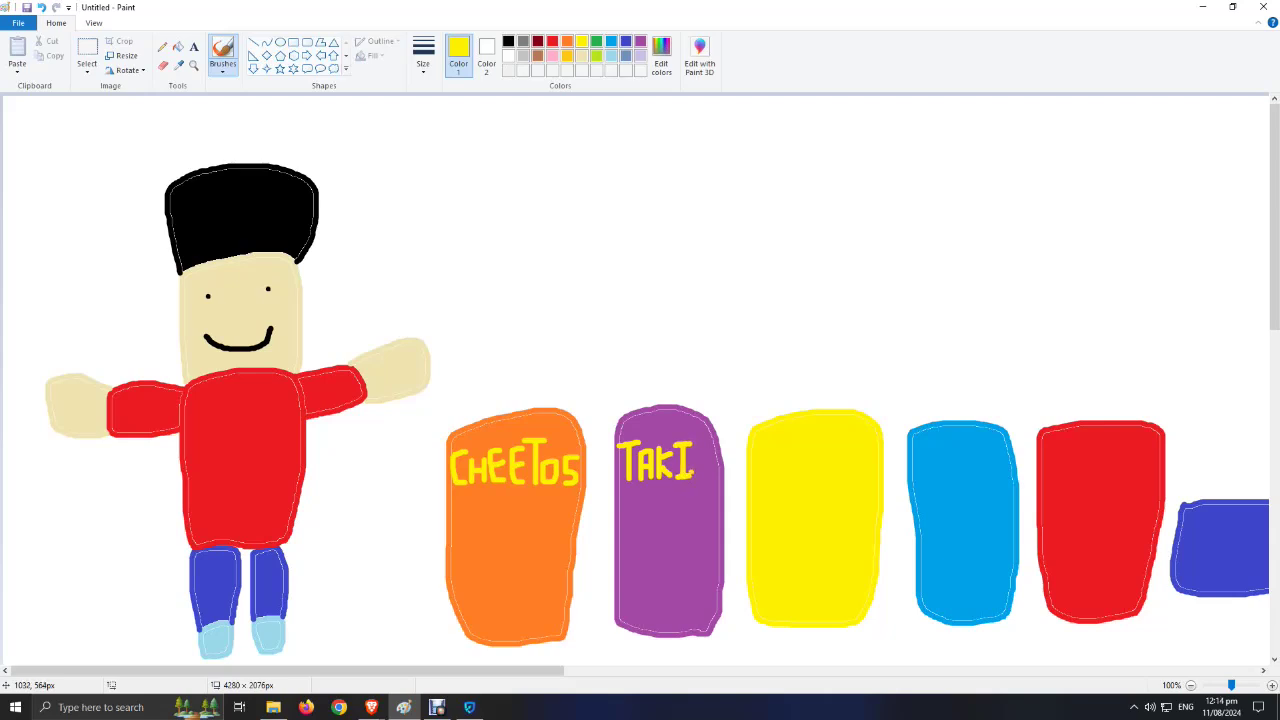
{"action": "key", "text": "ctrl+z"}
{"action": "left_click_drag", "start_coordinate": [690, 442], "coordinate": [672, 449]}
{"action": "key", "text": "ctrl+z"}
{"action": "mouse_move", "coordinate": [691, 446]}
{"action": "left_mouse_down"}
{"action": "mouse_move", "coordinate": [666, 448]}
{"action": "mouse_move", "coordinate": [712, 474]}
{"action": "mouse_move", "coordinate": [694, 460]}
{"action": "mouse_move", "coordinate": [711, 448]}
{"action": "left_mouse_up"}
Step: Hand-letter "LAYS" in red across the upper part of the tall yellow block
{"action": "left_click", "coordinate": [552, 41]}
{"action": "mouse_move", "coordinate": [781, 484]}
{"action": "left_mouse_down"}
{"action": "mouse_move", "coordinate": [757, 470]}
{"action": "mouse_move", "coordinate": [752, 447]}
{"action": "left_mouse_up"}
{"action": "mouse_move", "coordinate": [786, 488]}
{"action": "left_mouse_down"}
{"action": "mouse_move", "coordinate": [790, 441]}
{"action": "mouse_move", "coordinate": [810, 487]}
{"action": "mouse_move", "coordinate": [807, 464]}
{"action": "mouse_move", "coordinate": [787, 466]}
{"action": "mouse_move", "coordinate": [826, 434]}
{"action": "mouse_move", "coordinate": [811, 425]}
{"action": "mouse_move", "coordinate": [828, 442]}
{"action": "left_mouse_up"}
{"action": "mouse_move", "coordinate": [846, 494]}
{"action": "left_mouse_down"}
{"action": "mouse_move", "coordinate": [876, 477]}
{"action": "mouse_move", "coordinate": [844, 462]}
{"action": "mouse_move", "coordinate": [872, 439]}
{"action": "left_mouse_up"}
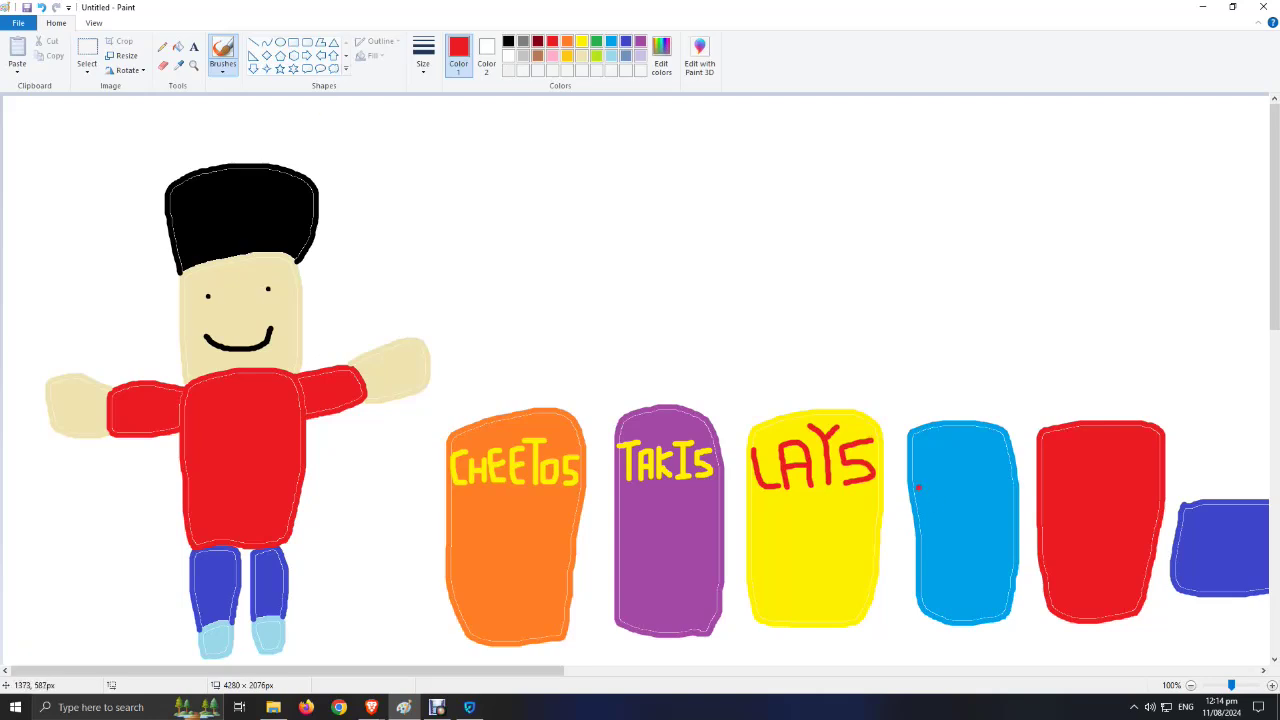
Step: Hand-letter "RUFFLES" in red across the upper part of the light blue block
{"action": "mouse_move", "coordinate": [915, 488]}
{"action": "left_mouse_down"}
{"action": "mouse_move", "coordinate": [912, 454]}
{"action": "mouse_move", "coordinate": [930, 452]}
{"action": "mouse_move", "coordinate": [915, 464]}
{"action": "mouse_move", "coordinate": [932, 484]}
{"action": "left_mouse_up"}
{"action": "mouse_move", "coordinate": [936, 460]}
{"action": "left_mouse_down"}
{"action": "mouse_move", "coordinate": [954, 488]}
{"action": "mouse_move", "coordinate": [956, 454]}
{"action": "mouse_move", "coordinate": [965, 462]}
{"action": "left_mouse_up"}
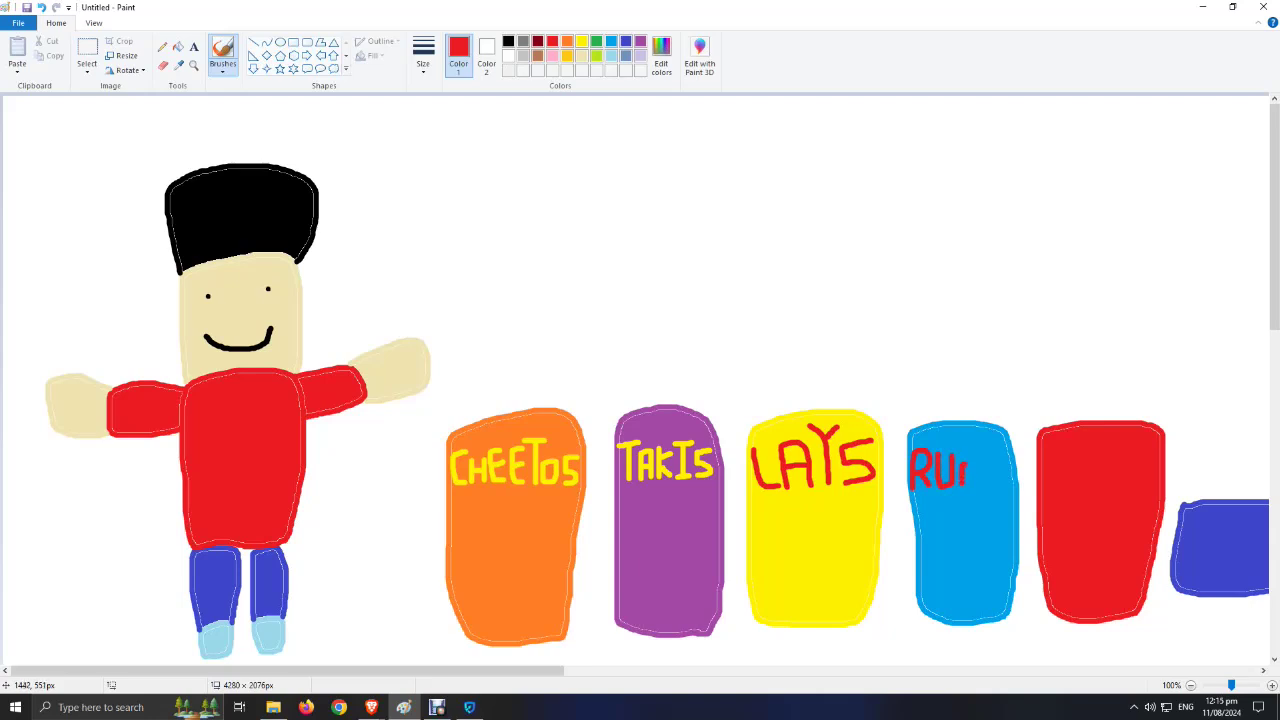
{"action": "left_click", "coordinate": [963, 456]}
{"action": "left_click", "coordinate": [41, 7]}
{"action": "mouse_move", "coordinate": [962, 461]}
{"action": "left_mouse_down"}
{"action": "mouse_move", "coordinate": [974, 446]}
{"action": "mouse_move", "coordinate": [984, 465]}
{"action": "mouse_move", "coordinate": [979, 450]}
{"action": "left_mouse_up"}
{"action": "key", "text": "ctrl+z"}
{"action": "mouse_move", "coordinate": [978, 467]}
{"action": "left_mouse_down"}
{"action": "mouse_move", "coordinate": [985, 450]}
{"action": "mouse_move", "coordinate": [996, 464]}
{"action": "left_mouse_up"}
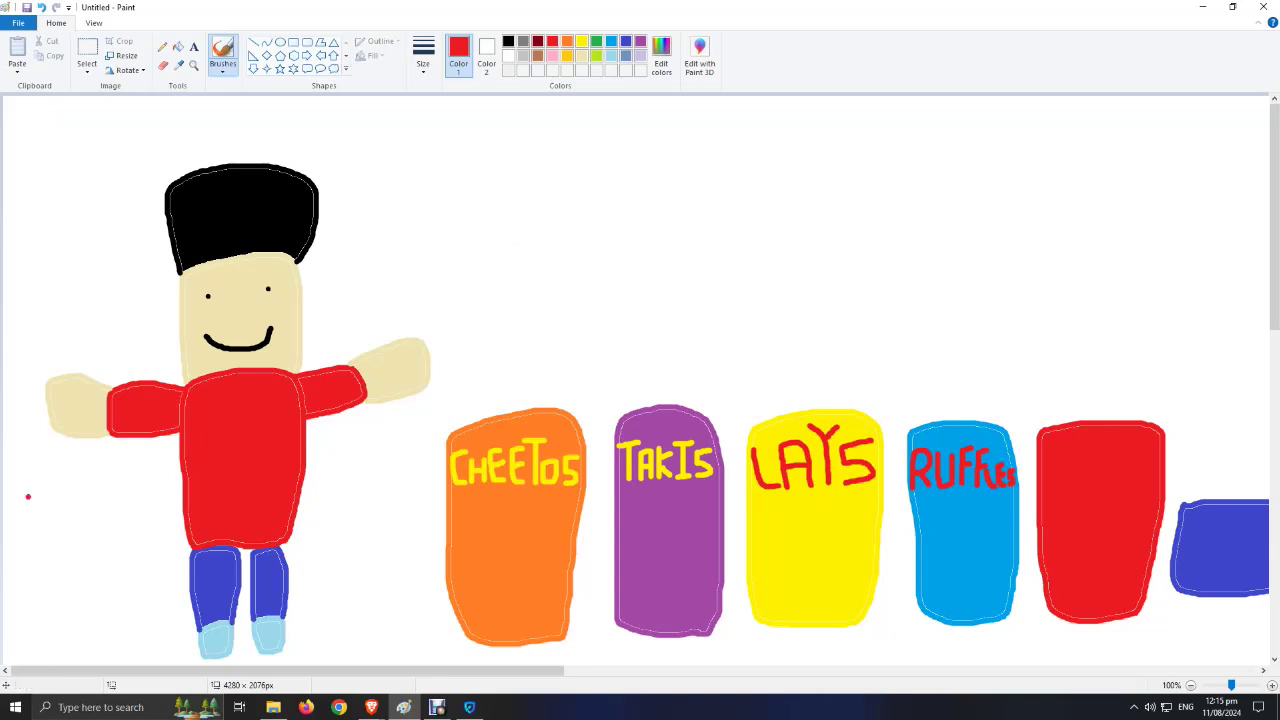
Step: Hand-letter "DORTIS" in black across the upper part of the tall red block
{"action": "left_click", "coordinate": [508, 41]}
{"action": "mouse_move", "coordinate": [1054, 481]}
{"action": "left_mouse_down"}
{"action": "mouse_move", "coordinate": [1045, 488]}
{"action": "mouse_move", "coordinate": [1037, 448]}
{"action": "mouse_move", "coordinate": [1058, 462]}
{"action": "mouse_move", "coordinate": [1056, 488]}
{"action": "mouse_move", "coordinate": [1043, 475]}
{"action": "mouse_move", "coordinate": [1064, 444]}
{"action": "mouse_move", "coordinate": [1055, 487]}
{"action": "mouse_move", "coordinate": [1084, 451]}
{"action": "mouse_move", "coordinate": [1086, 480]}
{"action": "mouse_move", "coordinate": [1096, 446]}
{"action": "mouse_move", "coordinate": [1112, 466]}
{"action": "mouse_move", "coordinate": [1099, 468]}
{"action": "mouse_move", "coordinate": [1129, 484]}
{"action": "mouse_move", "coordinate": [1124, 437]}
{"action": "mouse_move", "coordinate": [1110, 439]}
{"action": "left_mouse_up"}
{"action": "key", "text": "ctrl+z"}
{"action": "left_click", "coordinate": [1072, 483]}
{"action": "left_click", "coordinate": [1138, 483]}
{"action": "mouse_move", "coordinate": [1134, 480]}
{"action": "left_mouse_down"}
{"action": "mouse_move", "coordinate": [1134, 452]}
{"action": "mouse_move", "coordinate": [1150, 486]}
{"action": "mouse_move", "coordinate": [1157, 456]}
{"action": "left_mouse_up"}
Step: Hand-letter "OREO" in black on the wide indigo block
{"action": "scroll", "coordinate": [1169, 471], "scroll_direction": "right", "scroll_amount": 3}
{"action": "mouse_move", "coordinate": [916, 559]}
{"action": "left_mouse_down"}
{"action": "mouse_move", "coordinate": [926, 566]}
{"action": "mouse_move", "coordinate": [902, 536]}
{"action": "mouse_move", "coordinate": [934, 528]}
{"action": "mouse_move", "coordinate": [932, 563]}
{"action": "left_mouse_up"}
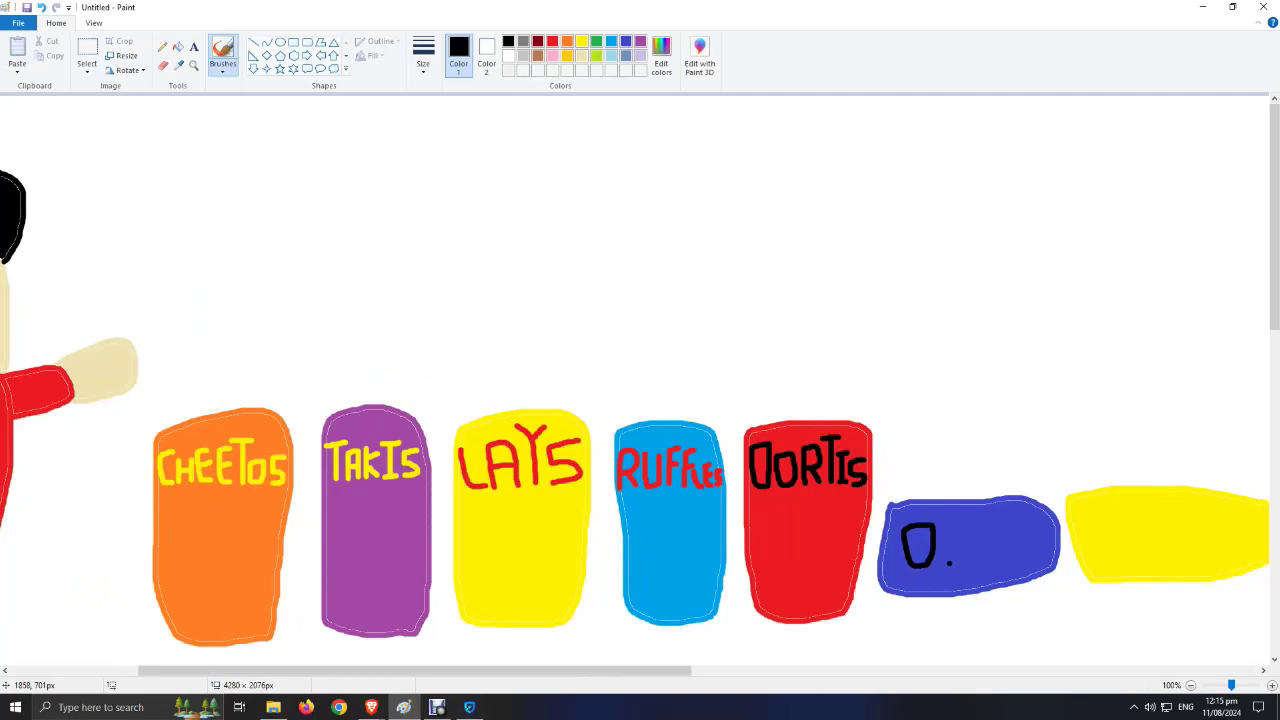
{"action": "mouse_move", "coordinate": [945, 564]}
{"action": "left_mouse_down"}
{"action": "mouse_move", "coordinate": [950, 520]}
{"action": "mouse_move", "coordinate": [968, 538]}
{"action": "mouse_move", "coordinate": [952, 548]}
{"action": "left_mouse_up"}
{"action": "mouse_move", "coordinate": [954, 548]}
{"action": "left_mouse_down"}
{"action": "mouse_move", "coordinate": [1010, 559]}
{"action": "mouse_move", "coordinate": [985, 562]}
{"action": "mouse_move", "coordinate": [983, 525]}
{"action": "mouse_move", "coordinate": [1014, 563]}
{"action": "mouse_move", "coordinate": [1012, 532]}
{"action": "mouse_move", "coordinate": [1024, 529]}
{"action": "mouse_move", "coordinate": [1027, 563]}
{"action": "left_mouse_up"}
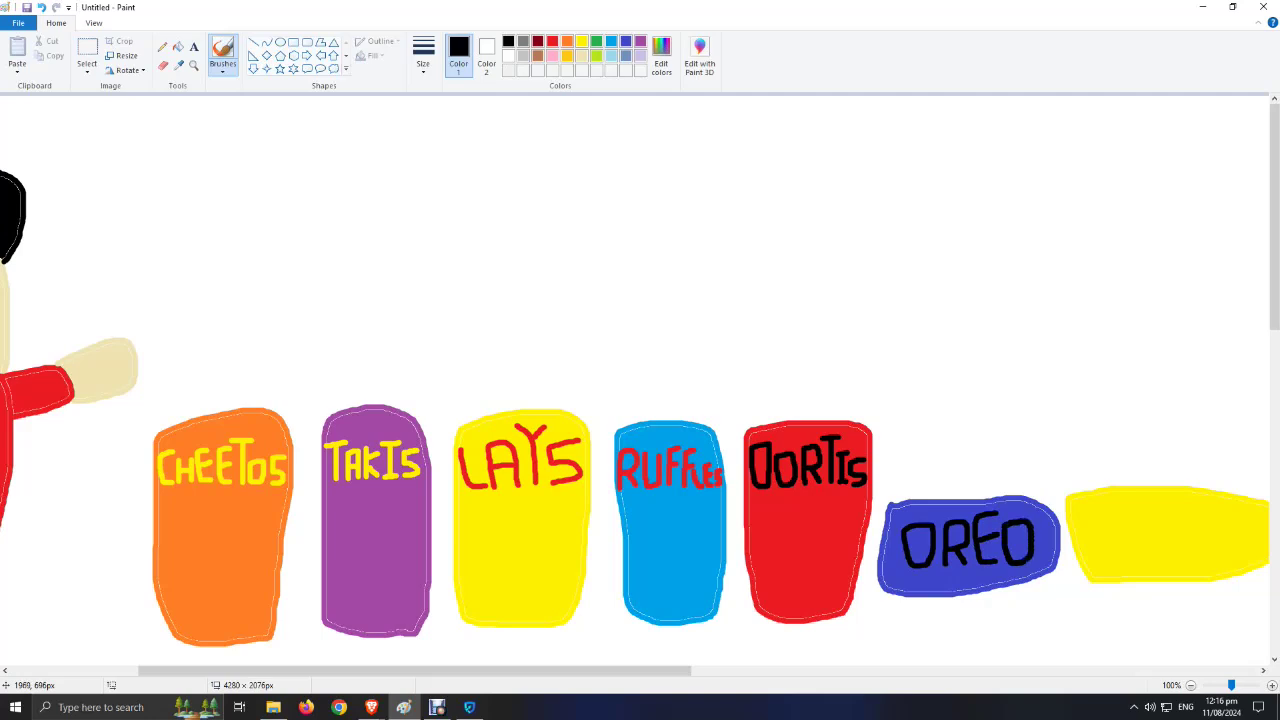
Step: Hand-letter "MAN" in black on the wide yellow block, starting near its left end
{"action": "left_click_drag", "start_coordinate": [420, 671], "coordinate": [548, 671]}
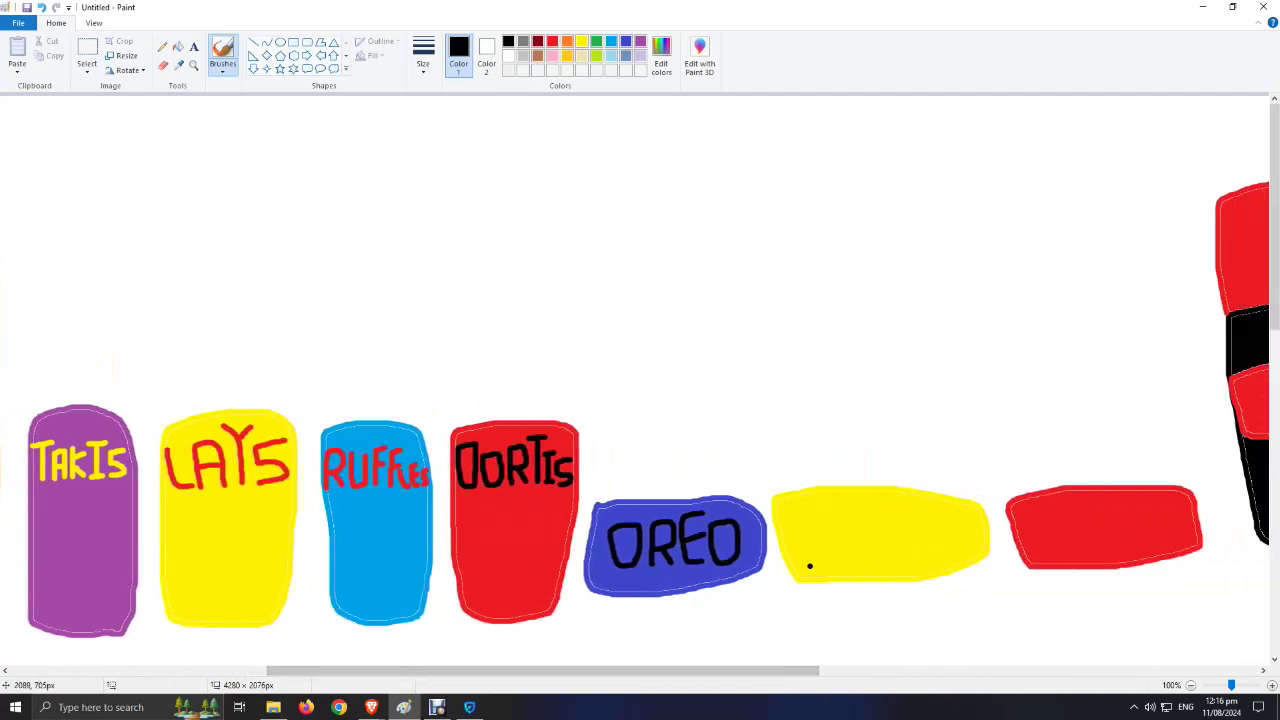
{"action": "mouse_move", "coordinate": [800, 557]}
{"action": "left_mouse_down"}
{"action": "mouse_move", "coordinate": [798, 516]}
{"action": "mouse_move", "coordinate": [824, 526]}
{"action": "mouse_move", "coordinate": [825, 554]}
{"action": "mouse_move", "coordinate": [812, 514]}
{"action": "mouse_move", "coordinate": [810, 542]}
{"action": "left_mouse_up"}
{"action": "left_click", "coordinate": [834, 543]}
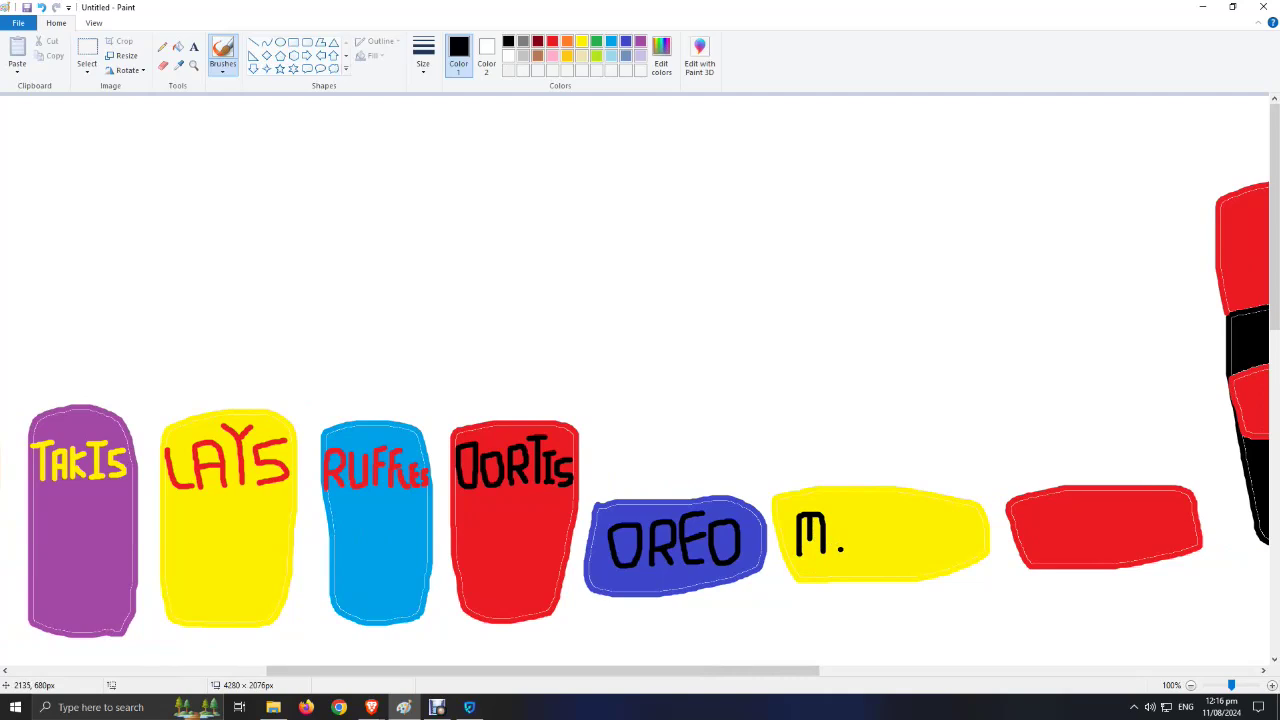
{"action": "mouse_move", "coordinate": [833, 555]}
{"action": "left_mouse_down"}
{"action": "mouse_move", "coordinate": [830, 527]}
{"action": "mouse_move", "coordinate": [846, 510]}
{"action": "mouse_move", "coordinate": [848, 550]}
{"action": "mouse_move", "coordinate": [844, 532]}
{"action": "left_mouse_up"}
{"action": "mouse_move", "coordinate": [855, 553]}
{"action": "left_mouse_down"}
{"action": "mouse_move", "coordinate": [853, 511]}
{"action": "mouse_move", "coordinate": [871, 540]}
{"action": "mouse_move", "coordinate": [869, 516]}
{"action": "left_mouse_up"}
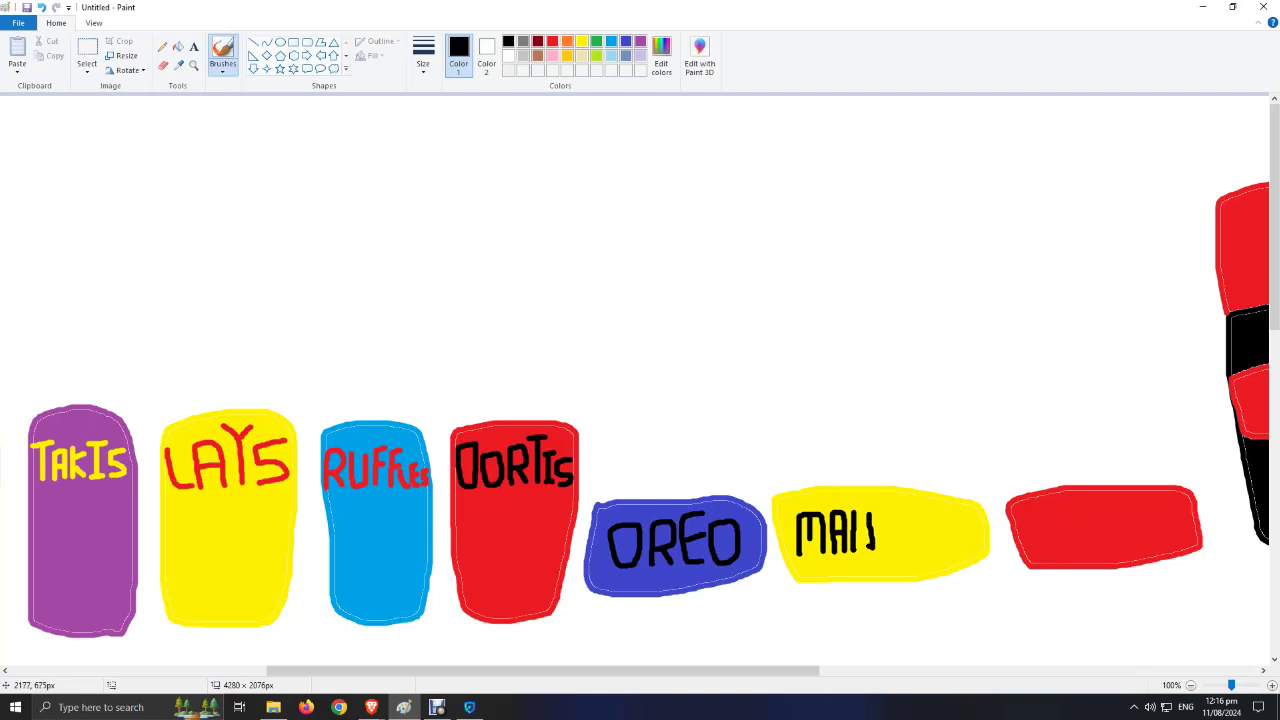
{"action": "key", "text": "ctrl+z"}
{"action": "mouse_move", "coordinate": [872, 552]}
{"action": "left_mouse_down"}
{"action": "mouse_move", "coordinate": [873, 514]}
{"action": "mouse_move", "coordinate": [866, 539]}
{"action": "mouse_move", "coordinate": [858, 508]}
{"action": "left_mouse_up"}
Step: Try to draw the letter O after "MAN" on the wide yellow block
{"action": "left_click", "coordinate": [896, 546]}
{"action": "mouse_move", "coordinate": [906, 548]}
{"action": "left_mouse_down"}
{"action": "mouse_move", "coordinate": [886, 549]}
{"action": "mouse_move", "coordinate": [884, 494]}
{"action": "mouse_move", "coordinate": [909, 536]}
{"action": "mouse_move", "coordinate": [890, 550]}
{"action": "left_mouse_up"}
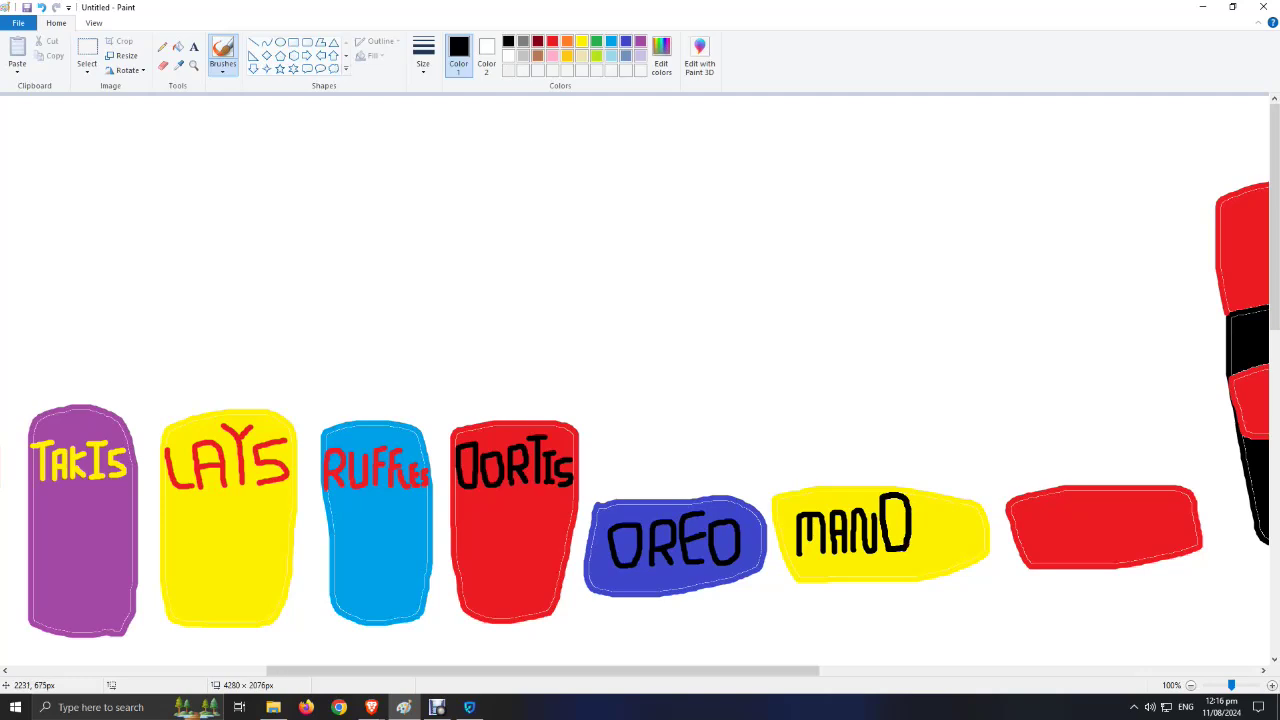
{"action": "left_click", "coordinate": [41, 7]}
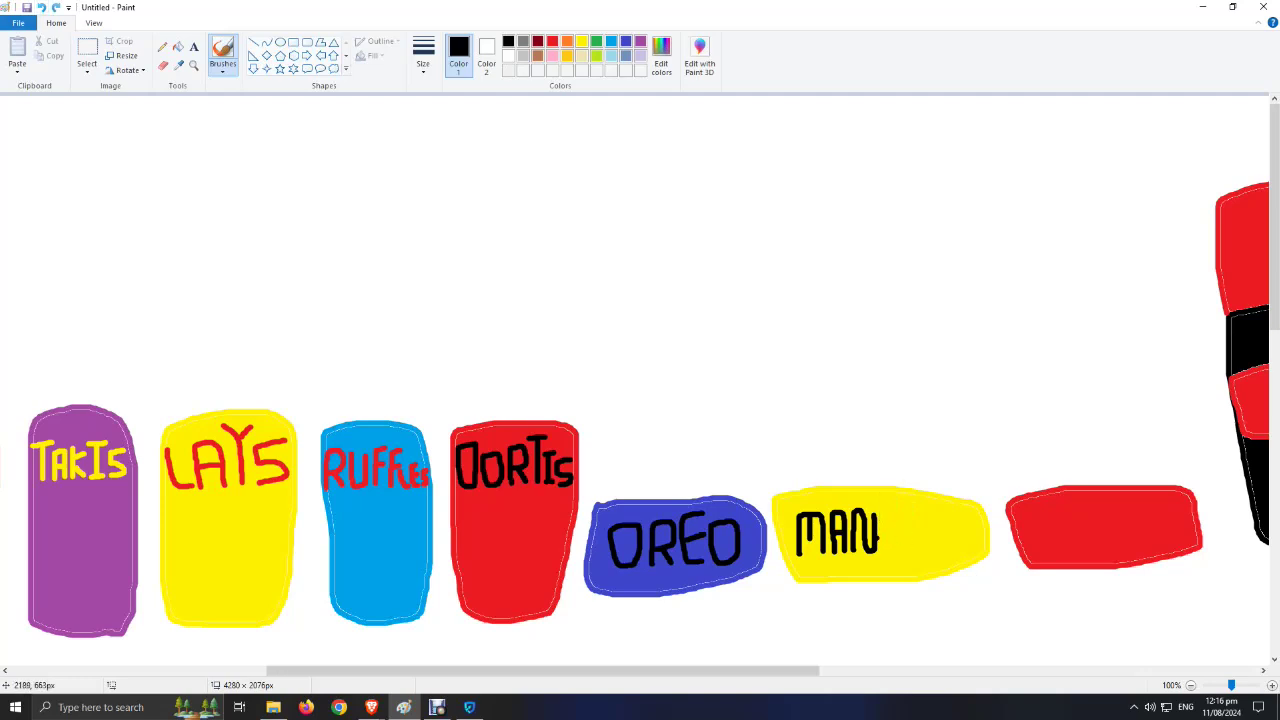
{"action": "left_click", "coordinate": [900, 552]}
{"action": "mouse_move", "coordinate": [895, 555]}
{"action": "left_mouse_down"}
{"action": "mouse_move", "coordinate": [901, 519]}
{"action": "mouse_move", "coordinate": [903, 552]}
{"action": "left_mouse_up"}
{"action": "left_click", "coordinate": [41, 7]}
{"action": "mouse_move", "coordinate": [900, 548]}
{"action": "left_mouse_down"}
{"action": "mouse_move", "coordinate": [889, 550]}
{"action": "mouse_move", "coordinate": [889, 514]}
{"action": "mouse_move", "coordinate": [909, 512]}
{"action": "mouse_move", "coordinate": [900, 556]}
{"action": "left_mouse_up"}
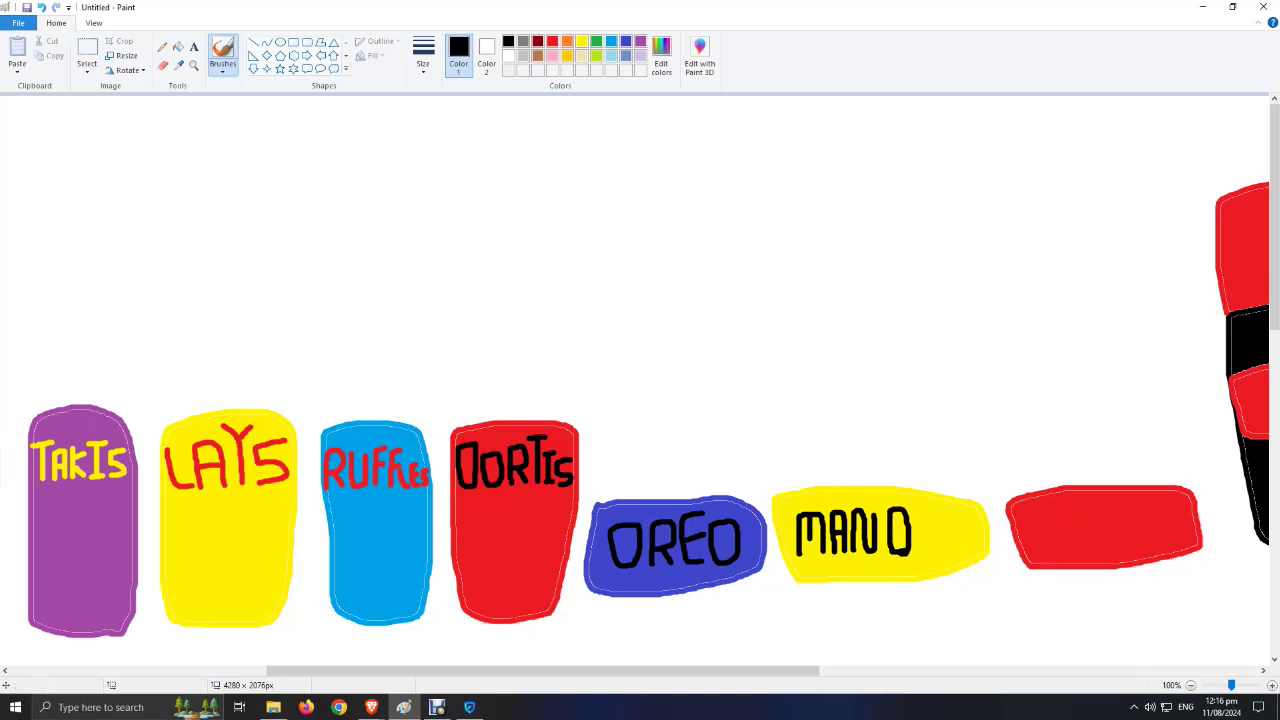
{"action": "left_click", "coordinate": [41, 7]}
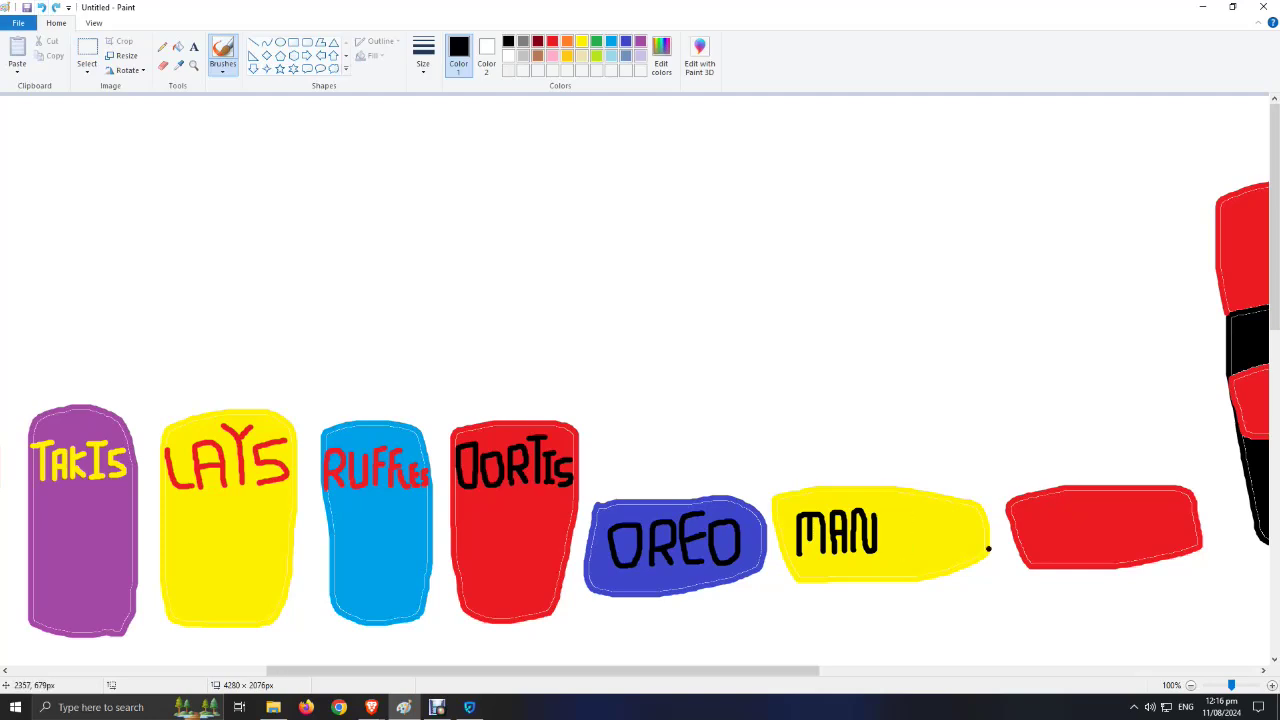
Step: Add the letters "OM" in black after "MAN" on the wide yellow block
{"action": "mouse_move", "coordinate": [901, 550]}
{"action": "left_mouse_down"}
{"action": "mouse_move", "coordinate": [882, 542]}
{"action": "mouse_move", "coordinate": [880, 513]}
{"action": "mouse_move", "coordinate": [897, 508]}
{"action": "mouse_move", "coordinate": [900, 552]}
{"action": "left_mouse_up"}
{"action": "key", "text": "ctrl+z"}
{"action": "mouse_move", "coordinate": [910, 550]}
{"action": "left_mouse_down"}
{"action": "mouse_move", "coordinate": [893, 551]}
{"action": "mouse_move", "coordinate": [904, 512]}
{"action": "mouse_move", "coordinate": [910, 552]}
{"action": "mouse_move", "coordinate": [926, 549]}
{"action": "mouse_move", "coordinate": [930, 503]}
{"action": "mouse_move", "coordinate": [958, 542]}
{"action": "mouse_move", "coordinate": [931, 513]}
{"action": "mouse_move", "coordinate": [937, 533]}
{"action": "left_mouse_up"}
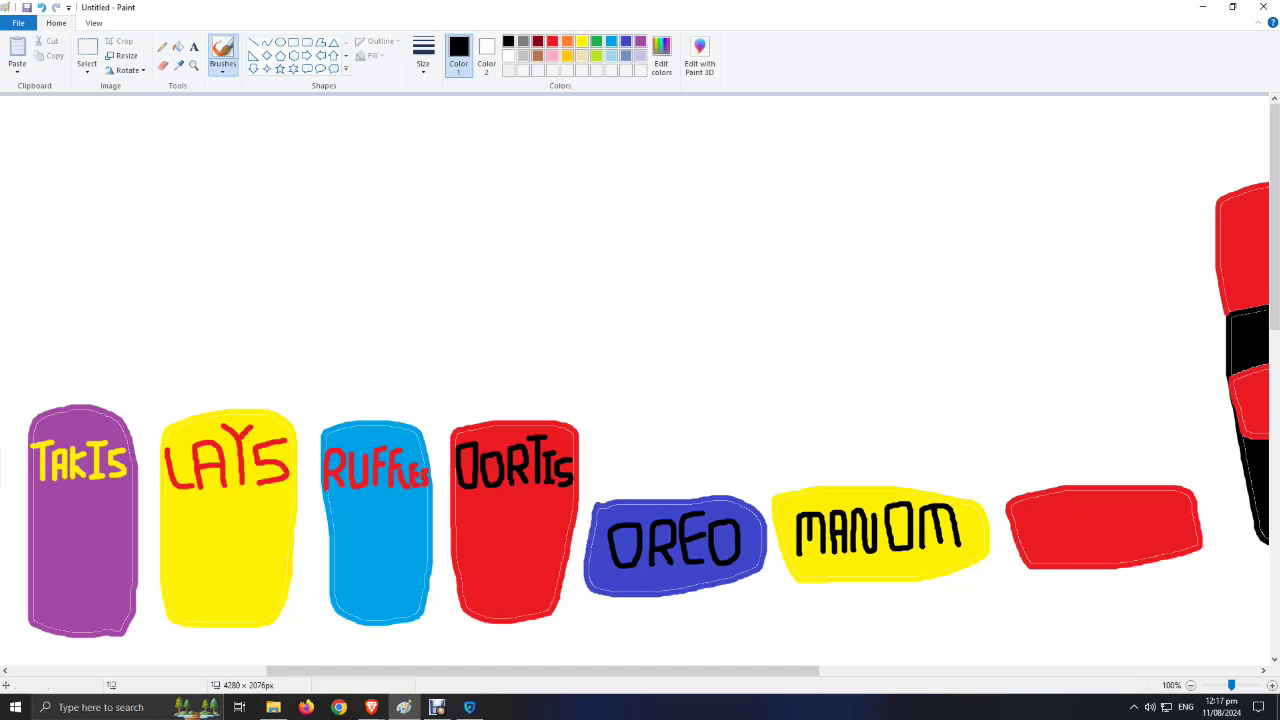
{"action": "left_click", "coordinate": [26, 7]}
{"action": "key", "text": "Escape"}
{"action": "key", "text": "ctrl+z"}
{"action": "left_click_drag", "start_coordinate": [932, 508], "coordinate": [932, 530]}
Step: Hand-letter "SKITTLES" in white across the wide red block
{"action": "left_click", "coordinate": [508, 55]}
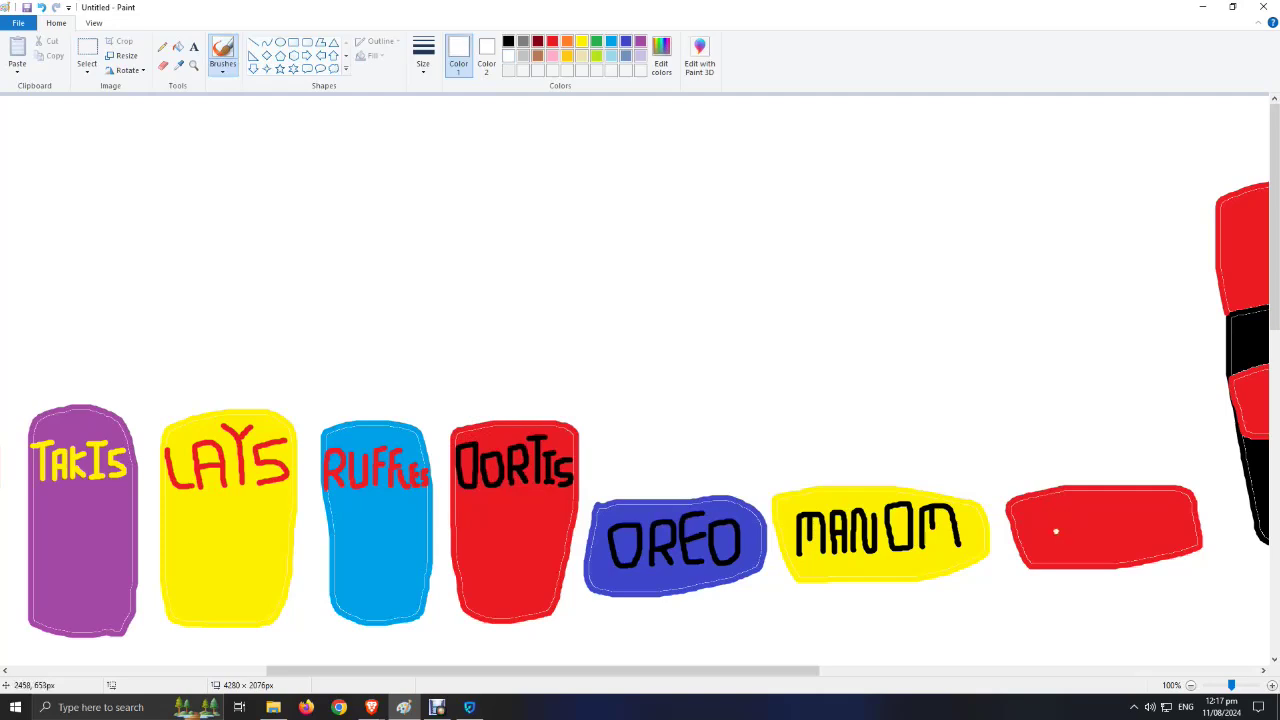
{"action": "mouse_move", "coordinate": [1040, 531]}
{"action": "left_mouse_down"}
{"action": "mouse_move", "coordinate": [1030, 538]}
{"action": "mouse_move", "coordinate": [1026, 522]}
{"action": "mouse_move", "coordinate": [1040, 514]}
{"action": "mouse_move", "coordinate": [1049, 542]}
{"action": "mouse_move", "coordinate": [1064, 538]}
{"action": "left_mouse_up"}
{"action": "left_click", "coordinate": [1057, 532]}
{"action": "key", "text": "ctrl+z"}
{"action": "key", "text": "ctrl+z"}
{"action": "mouse_move", "coordinate": [1052, 530]}
{"action": "left_mouse_down"}
{"action": "mouse_move", "coordinate": [1061, 537]}
{"action": "mouse_move", "coordinate": [1059, 520]}
{"action": "left_mouse_up"}
{"action": "mouse_move", "coordinate": [1078, 537]}
{"action": "left_mouse_down"}
{"action": "mouse_move", "coordinate": [1064, 537]}
{"action": "mouse_move", "coordinate": [1060, 508]}
{"action": "mouse_move", "coordinate": [1076, 538]}
{"action": "left_mouse_up"}
{"action": "left_click", "coordinate": [1087, 535]}
{"action": "mouse_move", "coordinate": [1090, 538]}
{"action": "left_mouse_down"}
{"action": "mouse_move", "coordinate": [1089, 515]}
{"action": "mouse_move", "coordinate": [1100, 516]}
{"action": "mouse_move", "coordinate": [1077, 517]}
{"action": "mouse_move", "coordinate": [1122, 505]}
{"action": "mouse_move", "coordinate": [1100, 508]}
{"action": "left_mouse_up"}
{"action": "left_click", "coordinate": [1108, 532]}
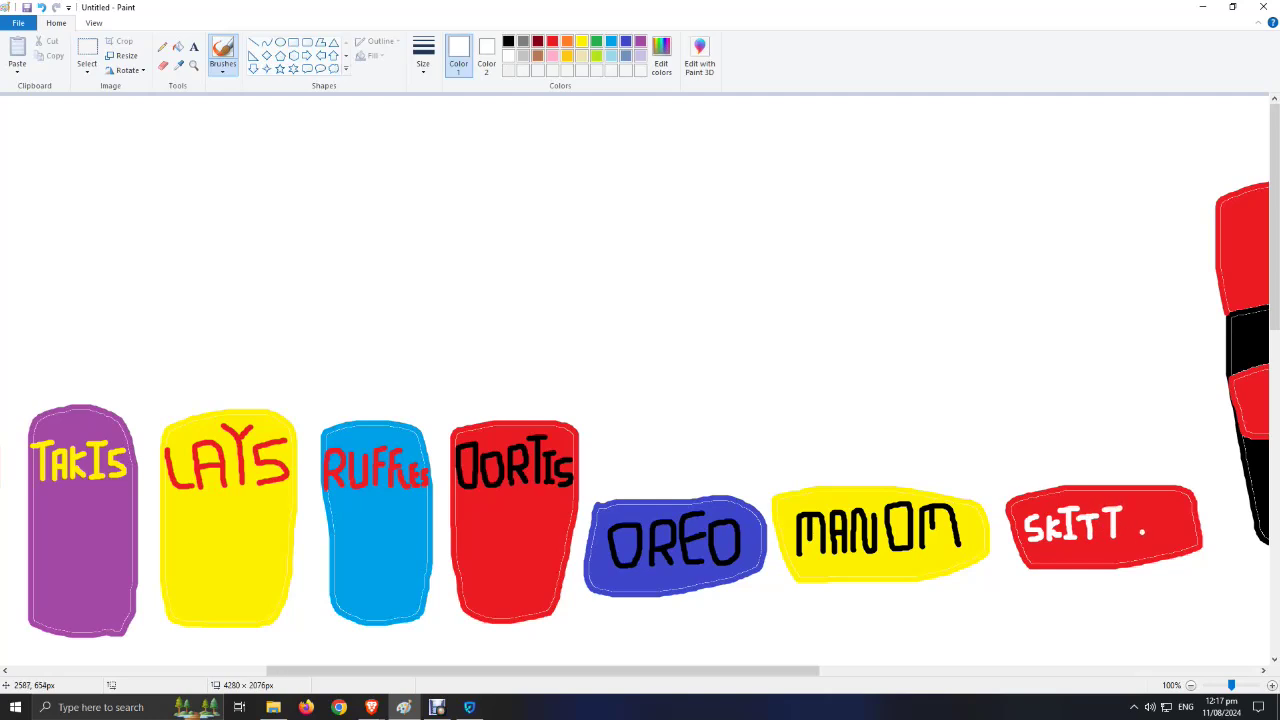
{"action": "mouse_move", "coordinate": [1142, 536]}
{"action": "left_mouse_down"}
{"action": "mouse_move", "coordinate": [1124, 536]}
{"action": "mouse_move", "coordinate": [1122, 512]}
{"action": "mouse_move", "coordinate": [1150, 538]}
{"action": "mouse_move", "coordinate": [1142, 504]}
{"action": "mouse_move", "coordinate": [1182, 533]}
{"action": "mouse_move", "coordinate": [1163, 512]}
{"action": "mouse_move", "coordinate": [1182, 507]}
{"action": "left_mouse_up"}
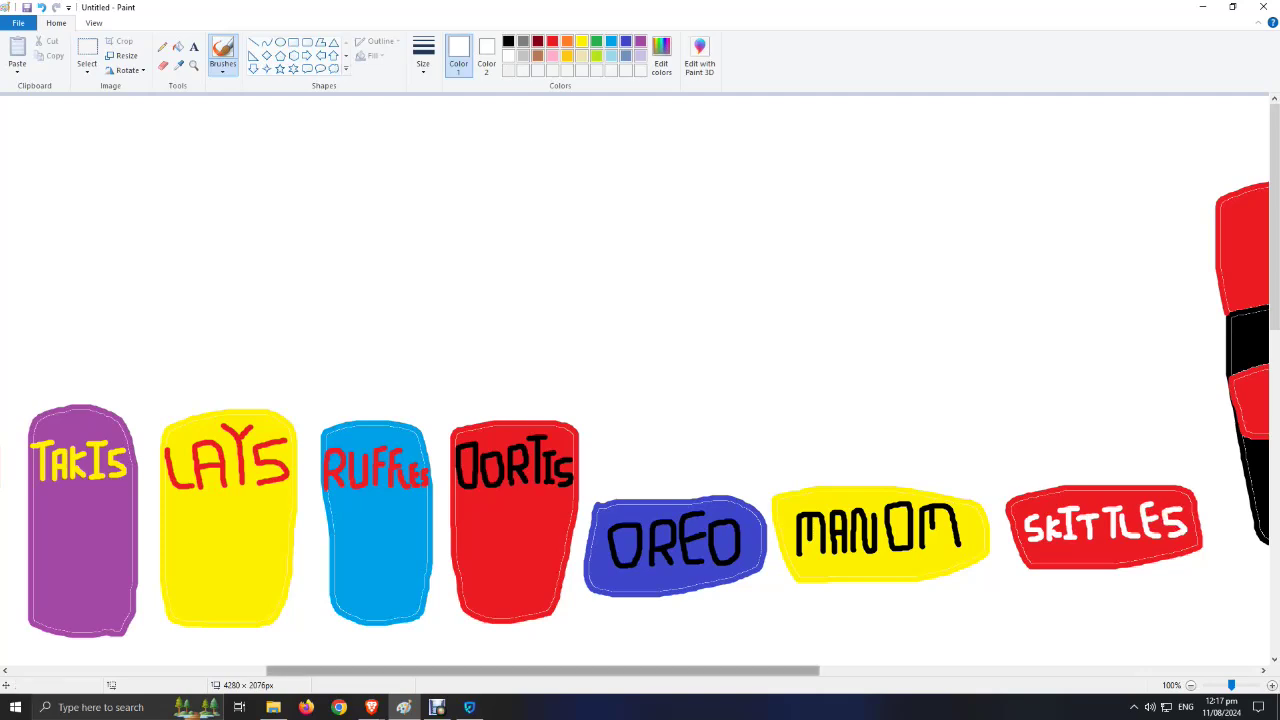
Step: Hand-letter "COLA" in black on the red label of the bottle
{"action": "left_click_drag", "start_coordinate": [540, 671], "coordinate": [677, 671]}
{"action": "left_click", "coordinate": [508, 41]}
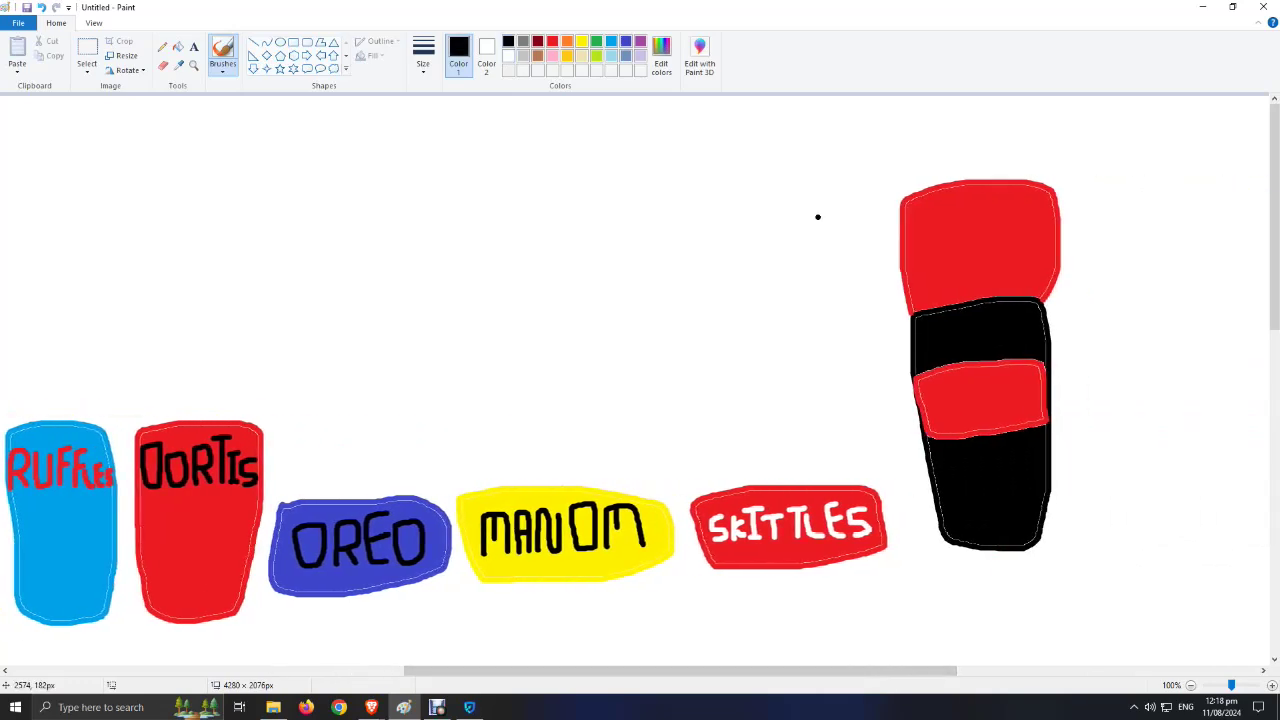
{"action": "mouse_move", "coordinate": [949, 416]}
{"action": "left_mouse_down"}
{"action": "mouse_move", "coordinate": [949, 386]}
{"action": "mouse_move", "coordinate": [958, 414]}
{"action": "mouse_move", "coordinate": [963, 388]}
{"action": "mouse_move", "coordinate": [969, 414]}
{"action": "mouse_move", "coordinate": [973, 393]}
{"action": "mouse_move", "coordinate": [1003, 412]}
{"action": "mouse_move", "coordinate": [1010, 379]}
{"action": "mouse_move", "coordinate": [1018, 414]}
{"action": "left_mouse_up"}
{"action": "left_click", "coordinate": [965, 412]}
{"action": "left_click", "coordinate": [1004, 409]}
{"action": "left_click", "coordinate": [41, 7]}
{"action": "mouse_move", "coordinate": [1000, 419]}
{"action": "left_mouse_down"}
{"action": "mouse_move", "coordinate": [1012, 382]}
{"action": "mouse_move", "coordinate": [1034, 384]}
{"action": "mouse_move", "coordinate": [1036, 409]}
{"action": "mouse_move", "coordinate": [1003, 396]}
{"action": "left_mouse_up"}
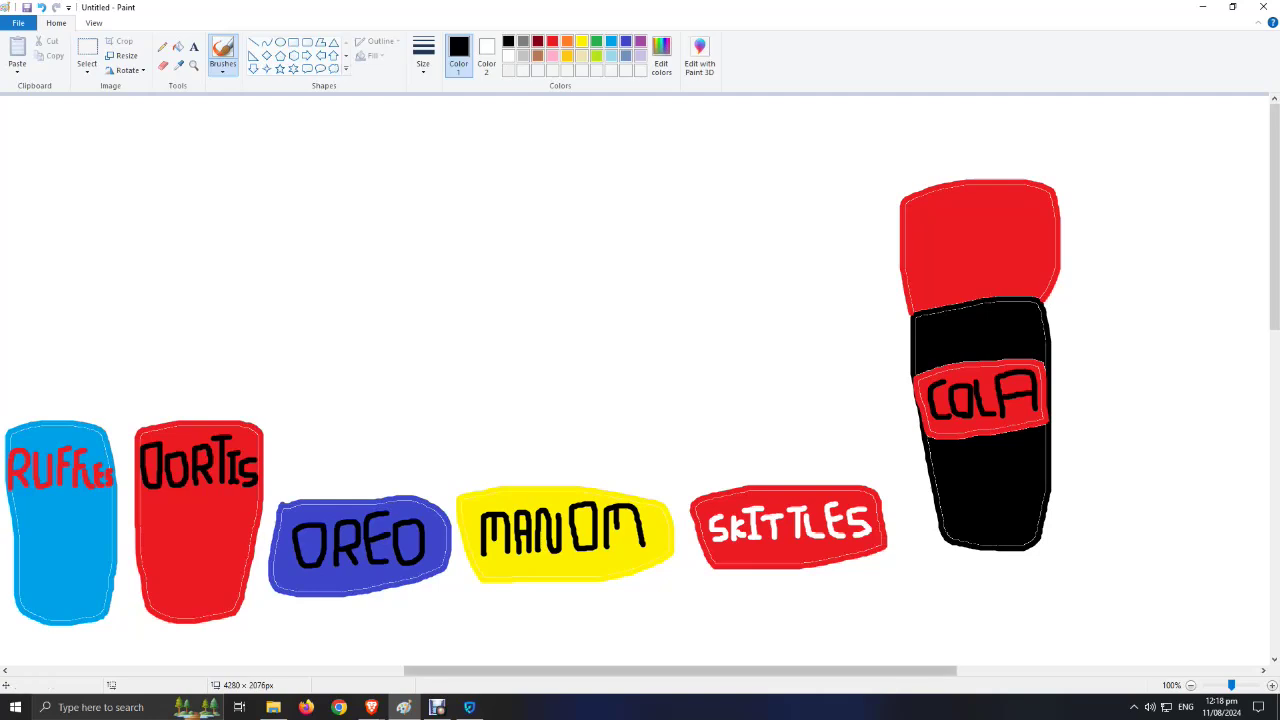
Step: Delete the whole row of snack packs and the bottle, leaving only the smiling character on the canvas
{"action": "left_click", "coordinate": [1190, 685]}
{"action": "scroll", "coordinate": [640, 380], "scroll_direction": "left", "scroll_amount": 3}
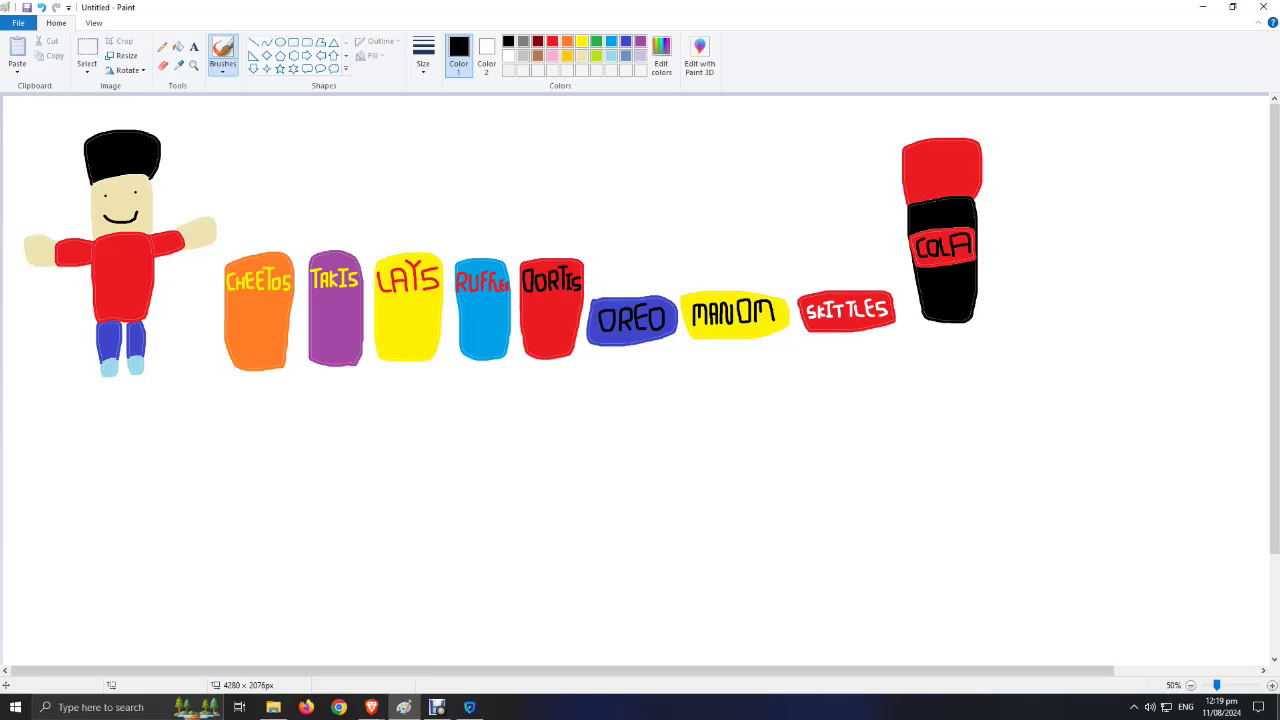
{"action": "left_click", "coordinate": [87, 55]}
{"action": "left_click_drag", "start_coordinate": [461, 97], "coordinate": [1049, 411]}
{"action": "left_click_drag", "start_coordinate": [255, 97], "coordinate": [220, 97]}
{"action": "left_click", "coordinate": [87, 68]}
{"action": "left_click", "coordinate": [108, 177]}
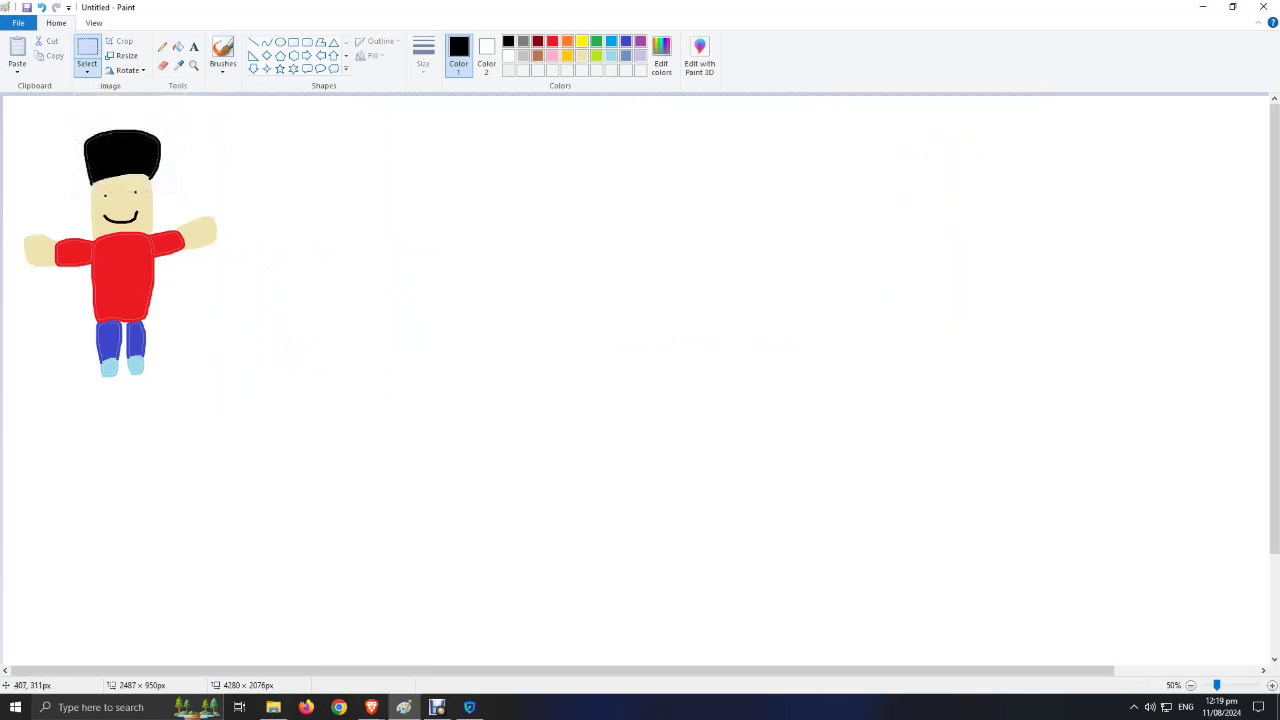
Step: Try to move the whole character to the right on the canvas
{"action": "key", "text": "ctrl+Page_Up"}
{"action": "key", "text": "ctrl+Page_Up"}
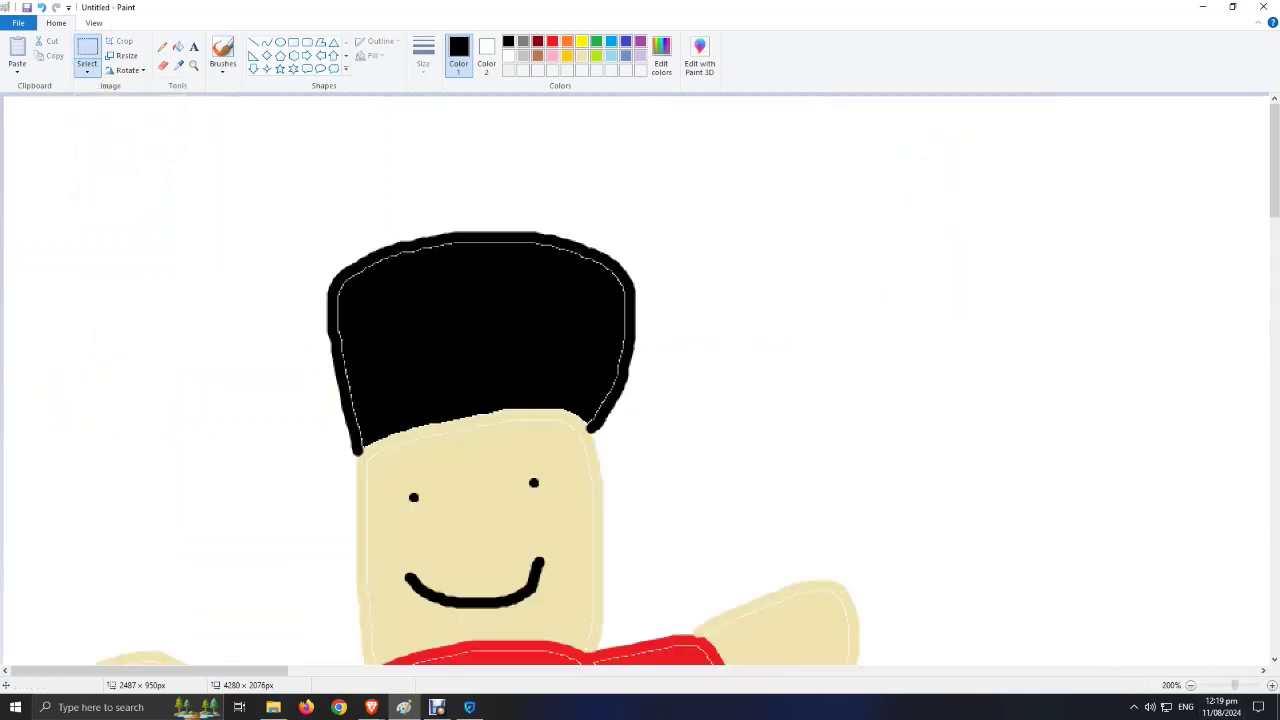
{"action": "key", "text": "ctrl+Page_Down"}
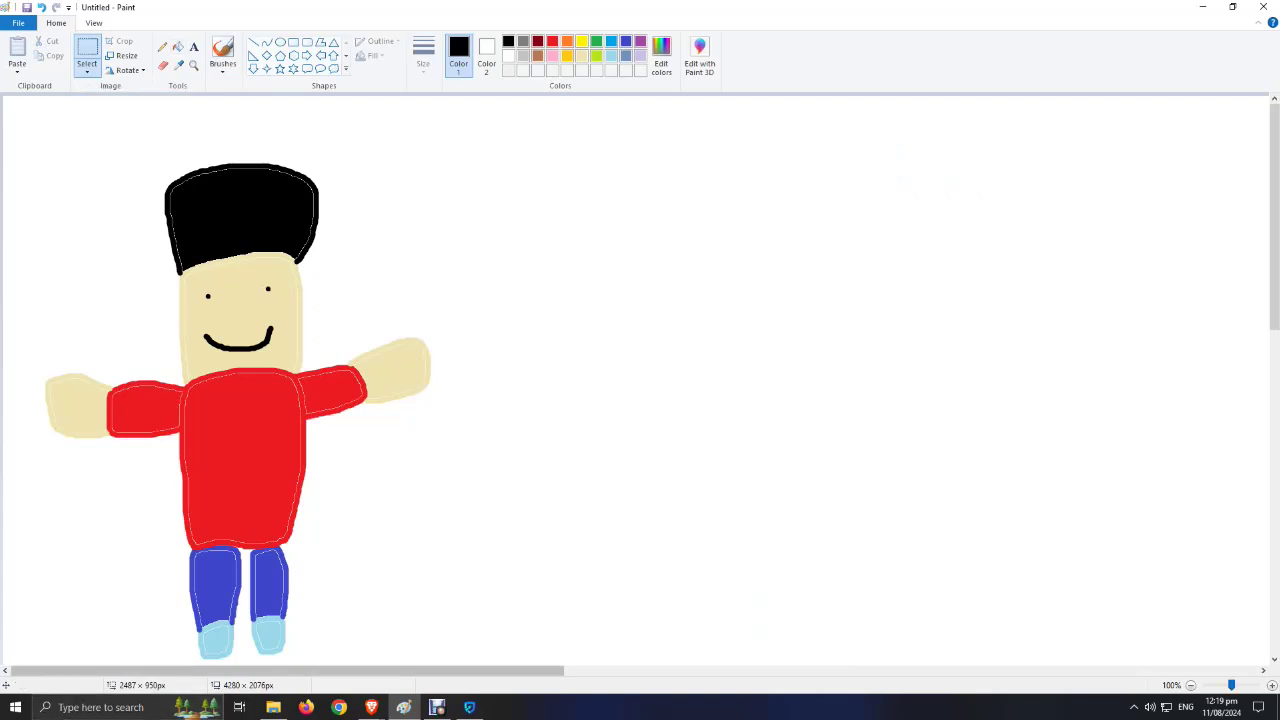
{"action": "left_click_drag", "start_coordinate": [543, 658], "coordinate": [3, 96]}
{"action": "mouse_move", "coordinate": [270, 400]}
{"action": "left_mouse_down"}
{"action": "mouse_move", "coordinate": [405, 374]}
{"action": "mouse_move", "coordinate": [558, 368]}
{"action": "left_mouse_up"}
{"action": "left_click", "coordinate": [41, 7]}
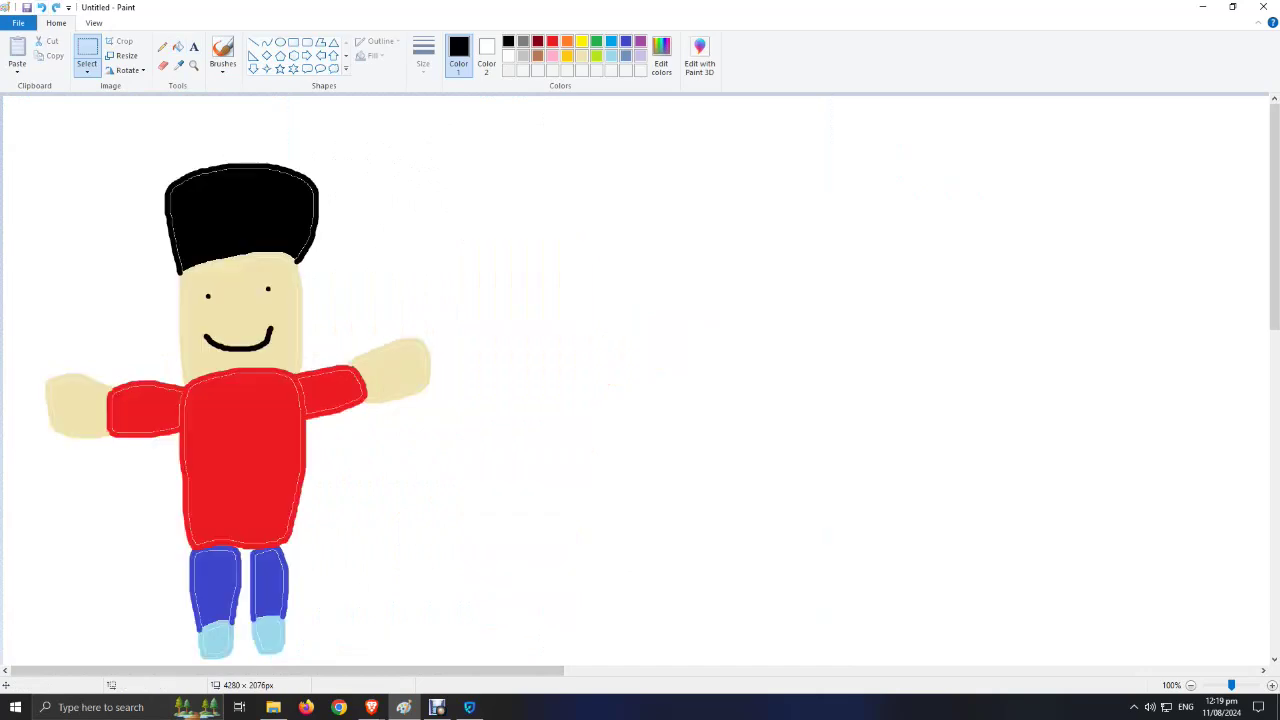
Step: Select the whole character and move it straight right, away from the left edge of the canvas
{"action": "left_click_drag", "start_coordinate": [563, 658], "coordinate": [3, 96]}
{"action": "mouse_move", "coordinate": [240, 400]}
{"action": "left_mouse_down"}
{"action": "mouse_move", "coordinate": [469, 370]}
{"action": "mouse_move", "coordinate": [598, 374]}
{"action": "left_mouse_up"}
{"action": "left_click", "coordinate": [41, 7]}
{"action": "left_click_drag", "start_coordinate": [240, 400], "coordinate": [580, 402]}
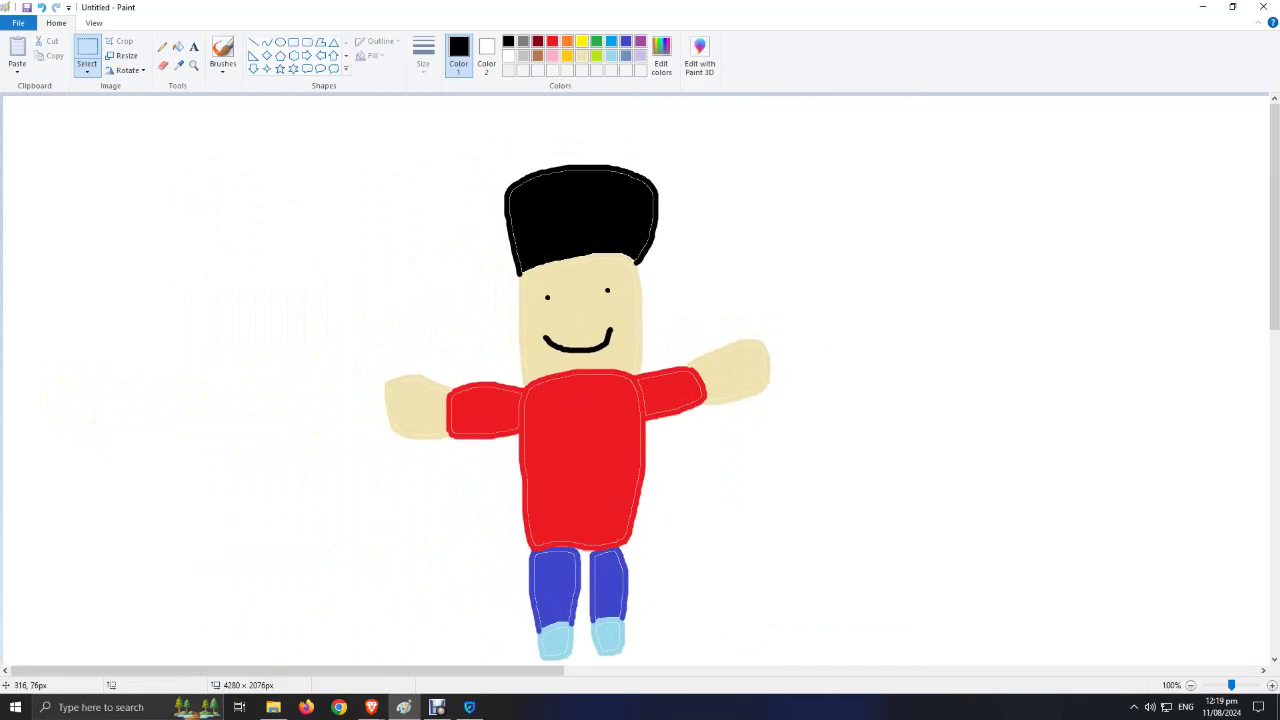
Step: Draw a light grey rectangle of about 287 × 394 px beside the character's raised hand and fill it light grey
{"action": "left_click", "coordinate": [222, 52]}
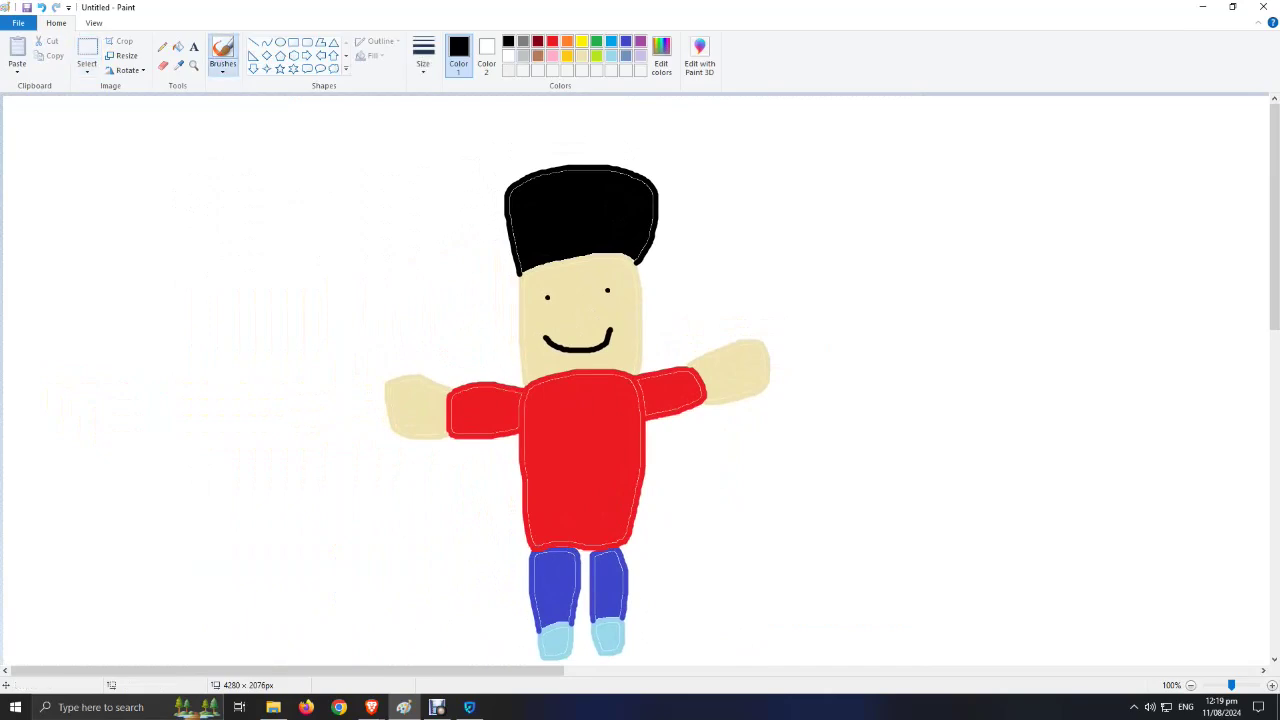
{"action": "left_click", "coordinate": [293, 42]}
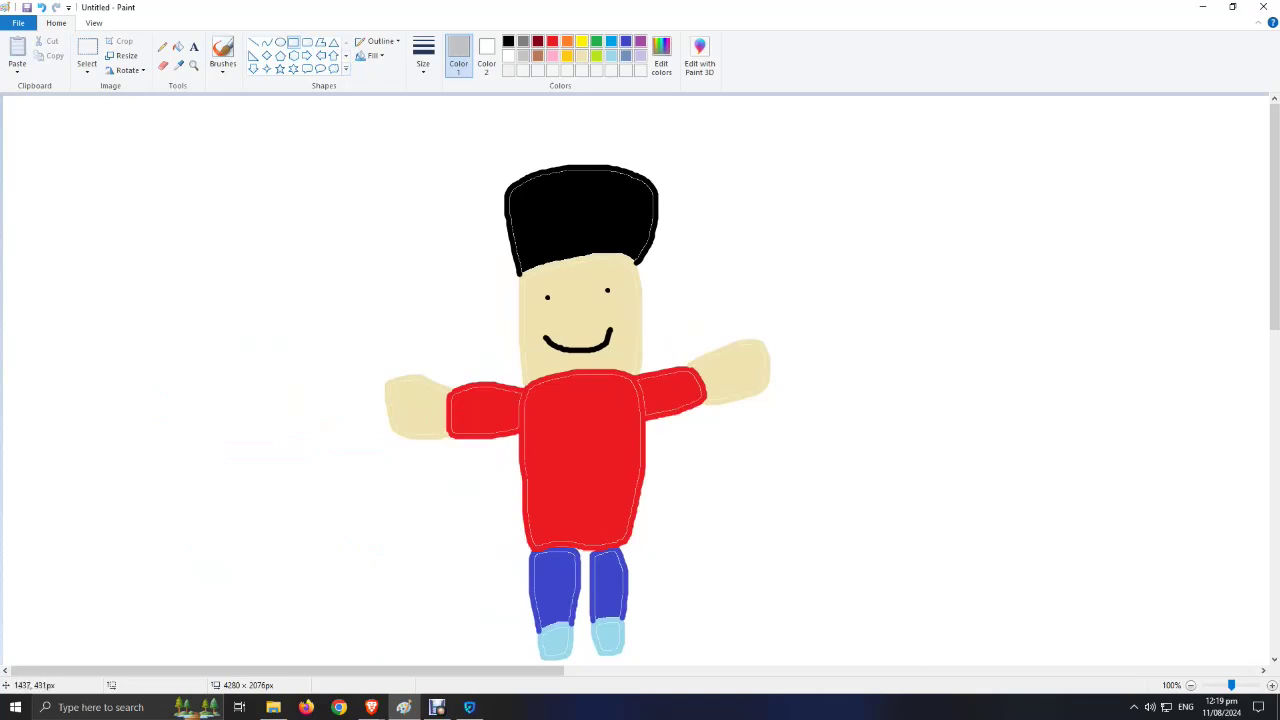
{"action": "left_click_drag", "start_coordinate": [963, 393], "coordinate": [771, 130]}
{"action": "left_click", "coordinate": [178, 46]}
{"action": "left_click", "coordinate": [866, 260]}
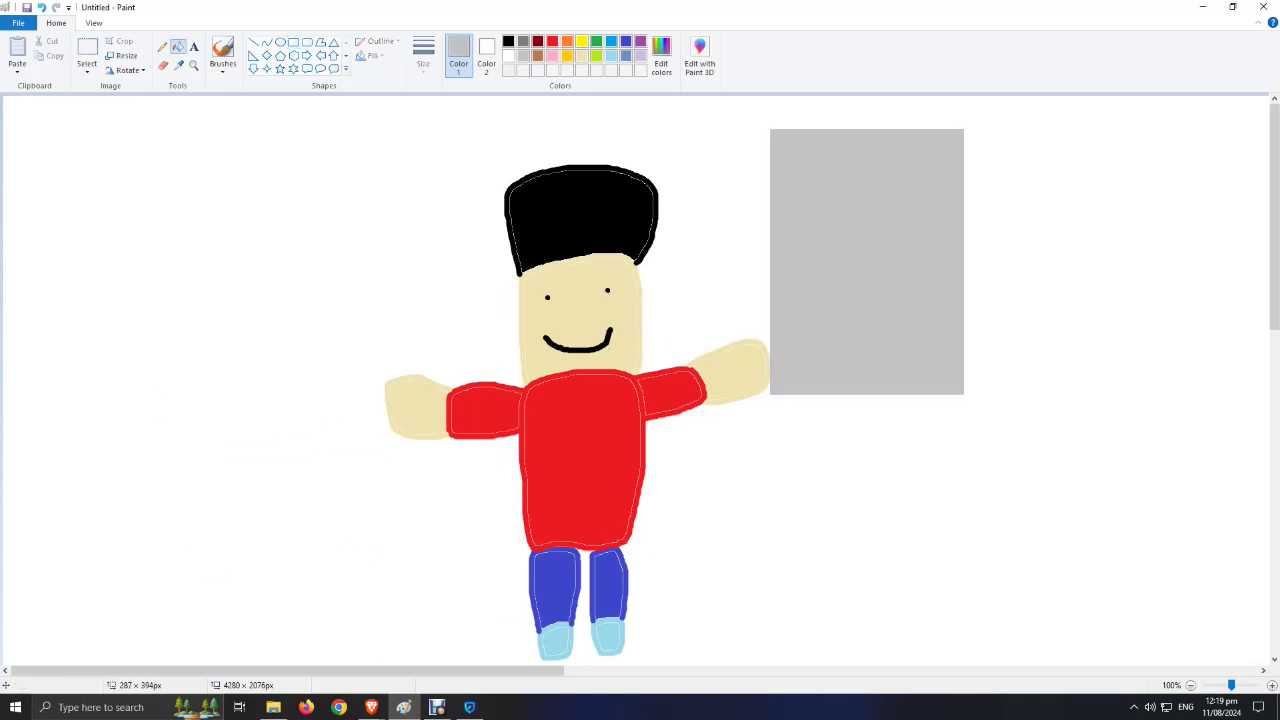
Step: Draw seven black horizontal lines down the grey rectangle so it looks like a written sheet
{"action": "left_click", "coordinate": [222, 50]}
{"action": "left_click", "coordinate": [508, 41]}
{"action": "left_click_drag", "start_coordinate": [782, 161], "coordinate": [942, 161]}
{"action": "left_click_drag", "start_coordinate": [783, 202], "coordinate": [937, 201]}
{"action": "left_click_drag", "start_coordinate": [786, 240], "coordinate": [937, 233]}
{"action": "left_click_drag", "start_coordinate": [784, 274], "coordinate": [933, 265]}
{"action": "left_click_drag", "start_coordinate": [786, 311], "coordinate": [930, 301]}
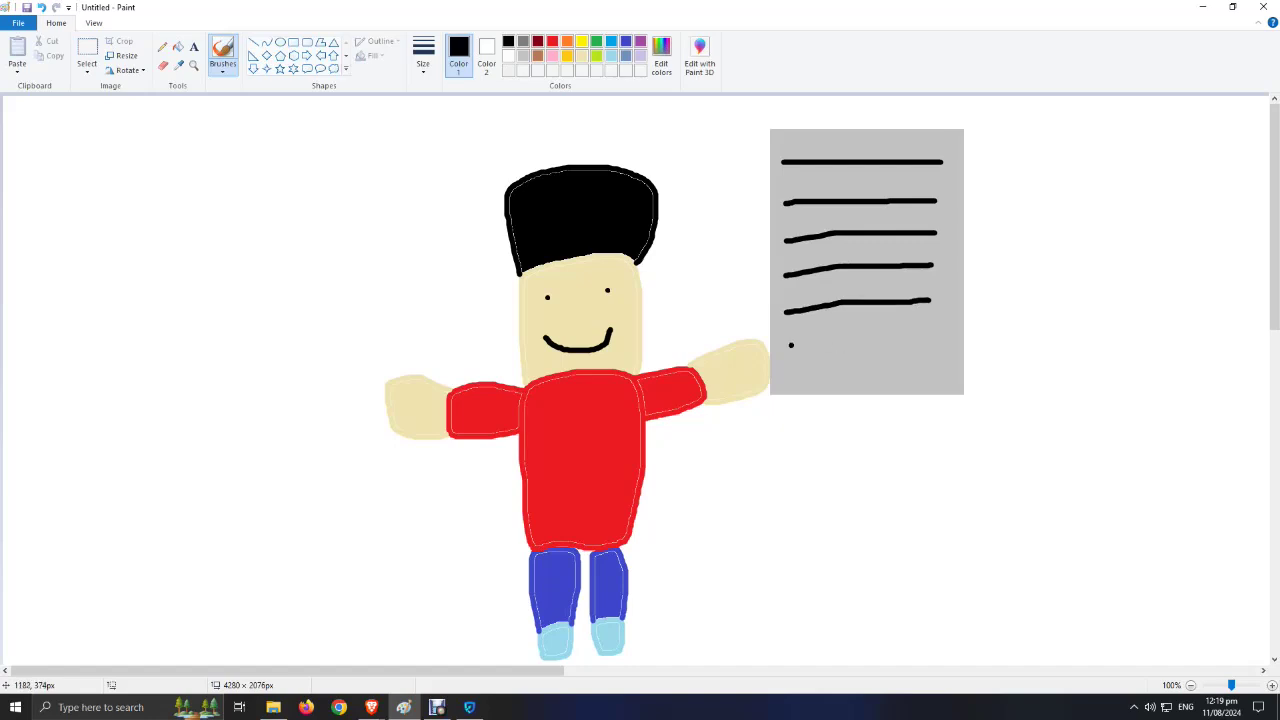
{"action": "left_click_drag", "start_coordinate": [792, 345], "coordinate": [934, 338]}
{"action": "left_click", "coordinate": [792, 377]}
{"action": "left_click_drag", "start_coordinate": [792, 377], "coordinate": [939, 370]}
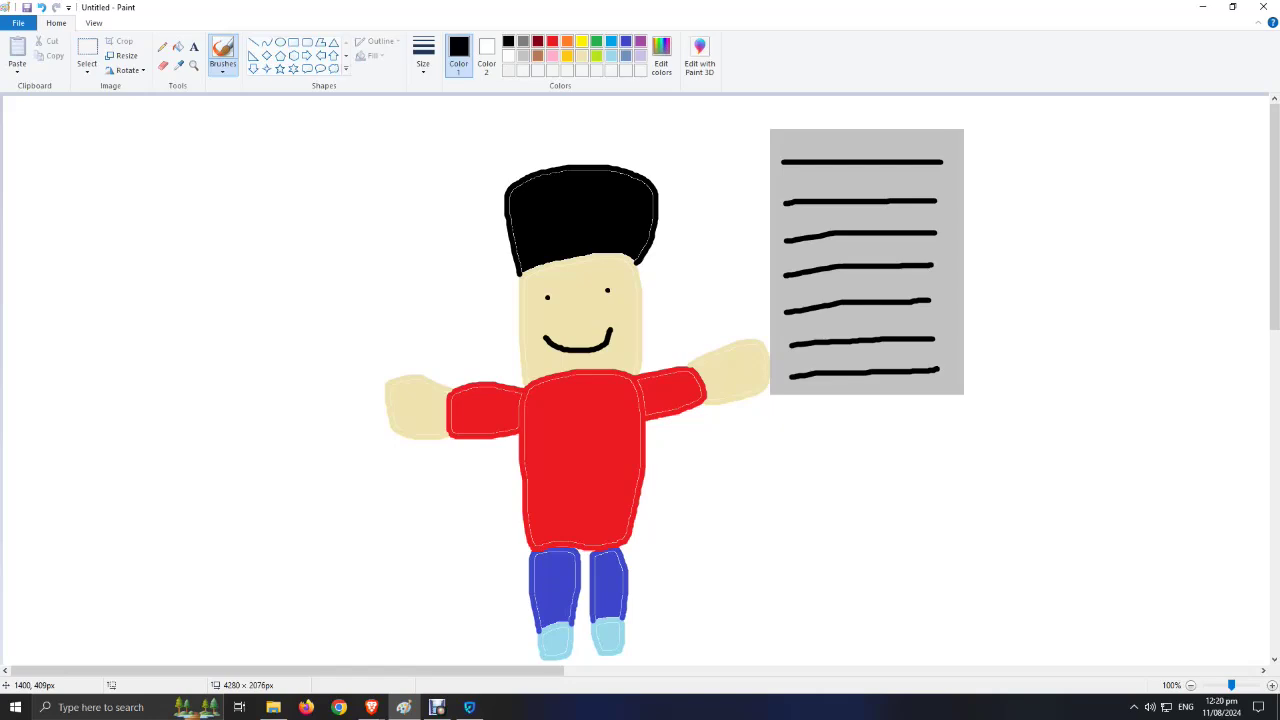
Step: Undo all the black lines and the grey rectangle beside the character
{"action": "left_click", "coordinate": [41, 7]}
{"action": "left_click", "coordinate": [41, 7]}
{"action": "left_click", "coordinate": [41, 7]}
{"action": "left_click", "coordinate": [41, 7]}
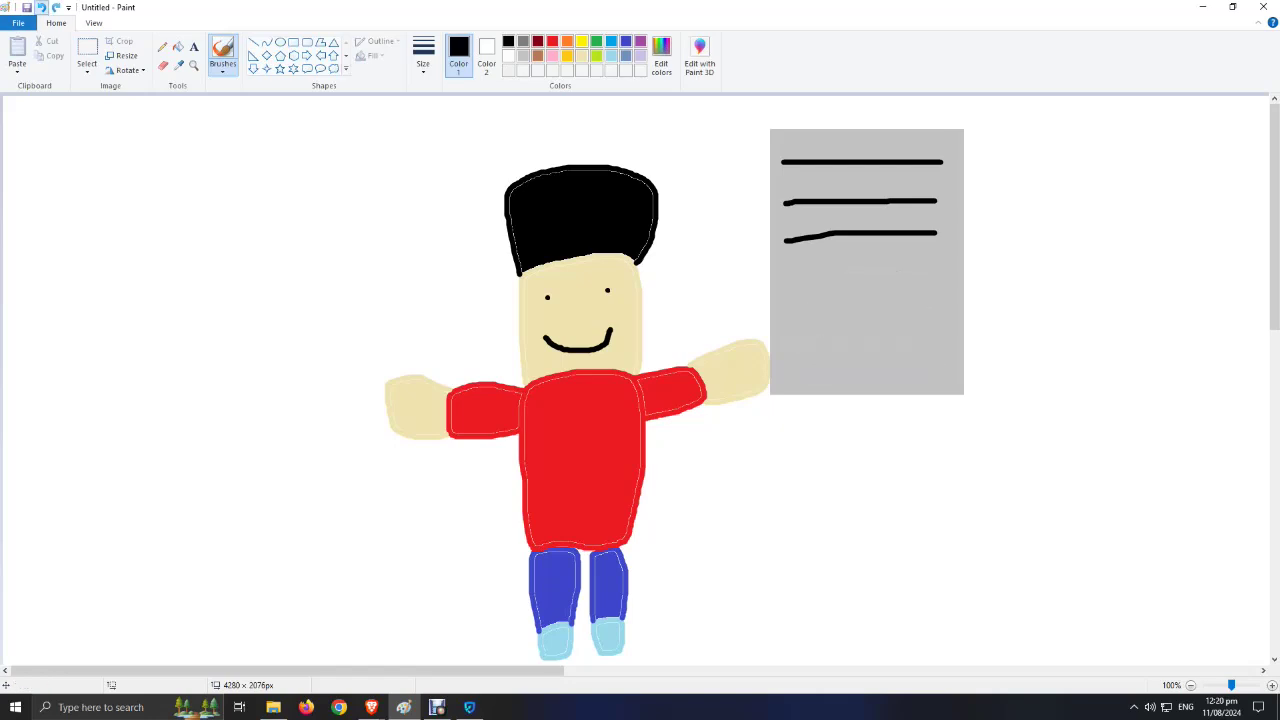
{"action": "left_click", "coordinate": [41, 7]}
{"action": "left_click", "coordinate": [41, 7]}
{"action": "left_click", "coordinate": [41, 7]}
{"action": "left_click", "coordinate": [41, 7]}
{"action": "left_click", "coordinate": [41, 7]}
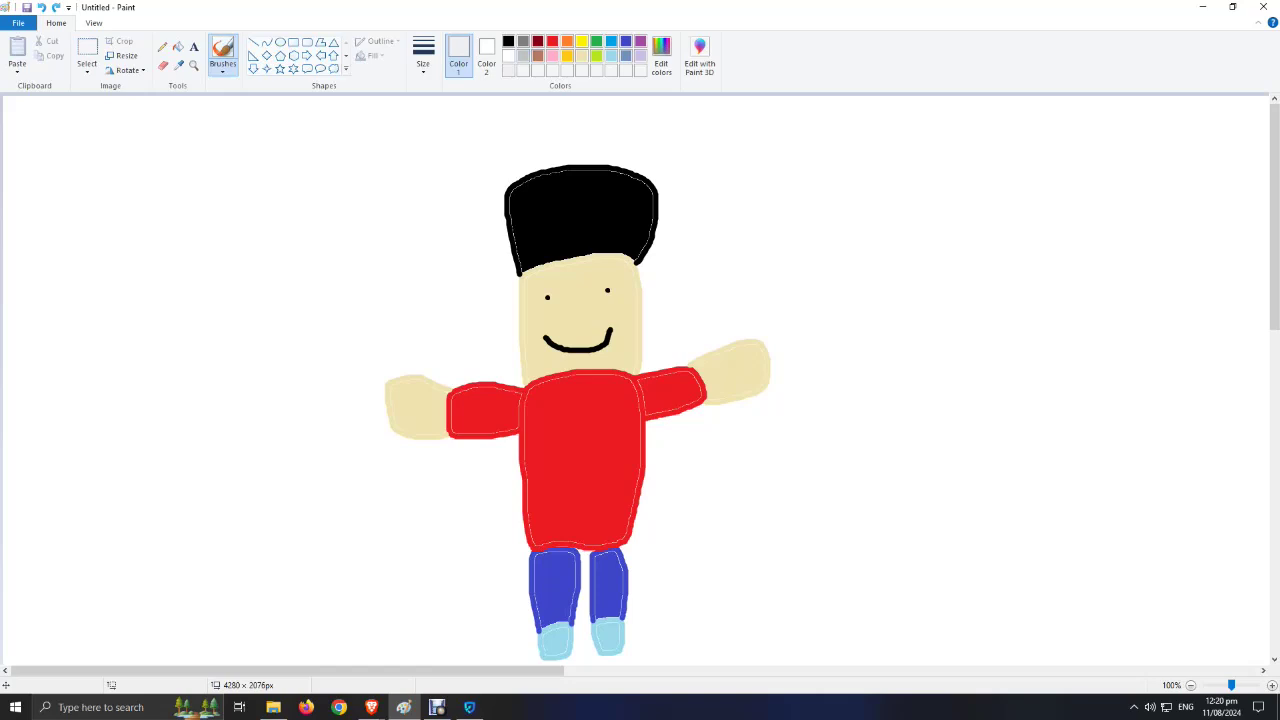
Step: Draw a flashlight-like shape beside the raised hand, with a pale grey body and a flared light grey head, both filled
{"action": "mouse_move", "coordinate": [896, 376]}
{"action": "left_mouse_down"}
{"action": "mouse_move", "coordinate": [819, 255]}
{"action": "mouse_move", "coordinate": [822, 220]}
{"action": "mouse_move", "coordinate": [893, 262]}
{"action": "mouse_move", "coordinate": [897, 374]}
{"action": "left_mouse_up"}
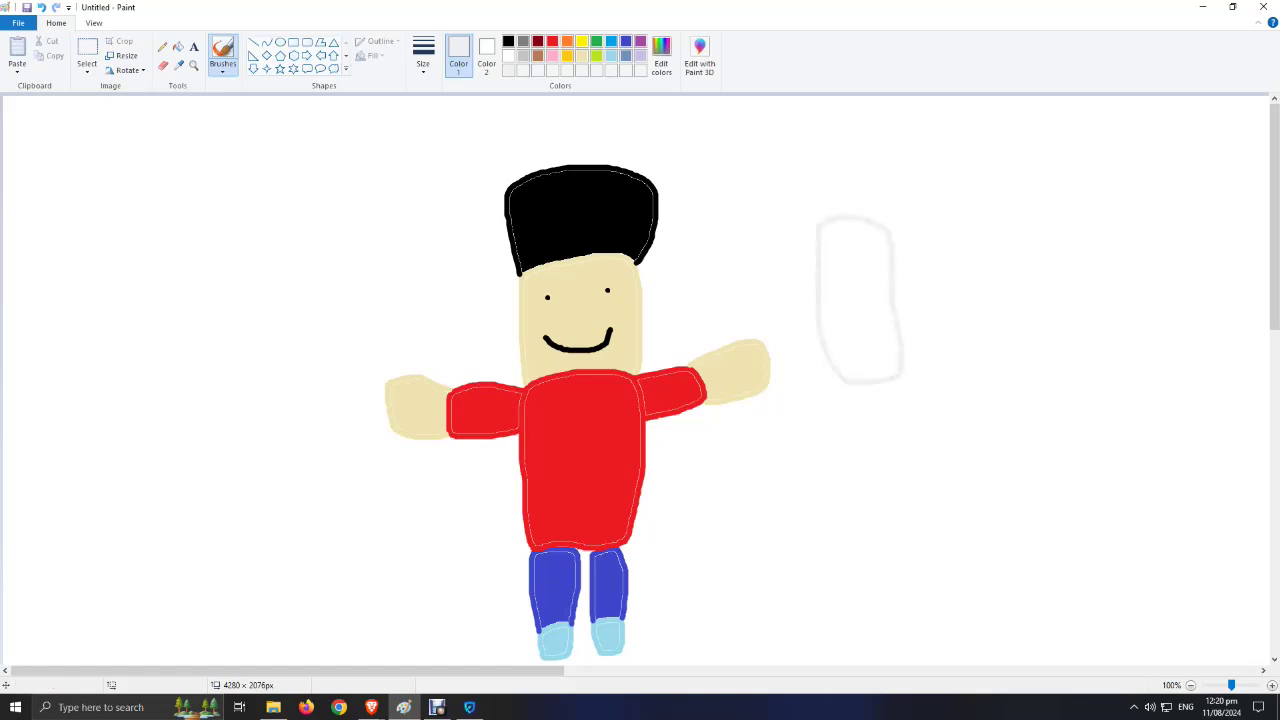
{"action": "left_click", "coordinate": [523, 55]}
{"action": "mouse_move", "coordinate": [820, 223]}
{"action": "left_mouse_down"}
{"action": "mouse_move", "coordinate": [804, 161]}
{"action": "mouse_move", "coordinate": [842, 131]}
{"action": "mouse_move", "coordinate": [910, 145]}
{"action": "mouse_move", "coordinate": [889, 228]}
{"action": "left_mouse_up"}
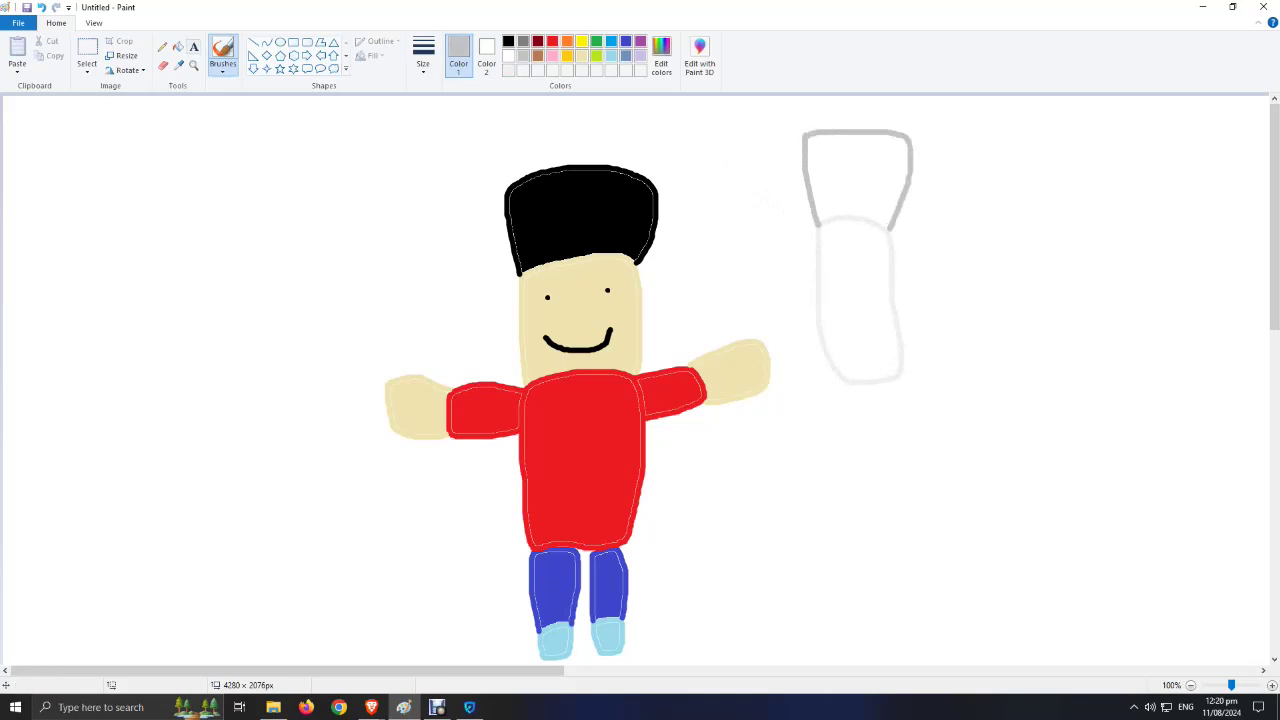
{"action": "left_click", "coordinate": [178, 47]}
{"action": "left_click", "coordinate": [857, 175]}
{"action": "left_click", "coordinate": [508, 70]}
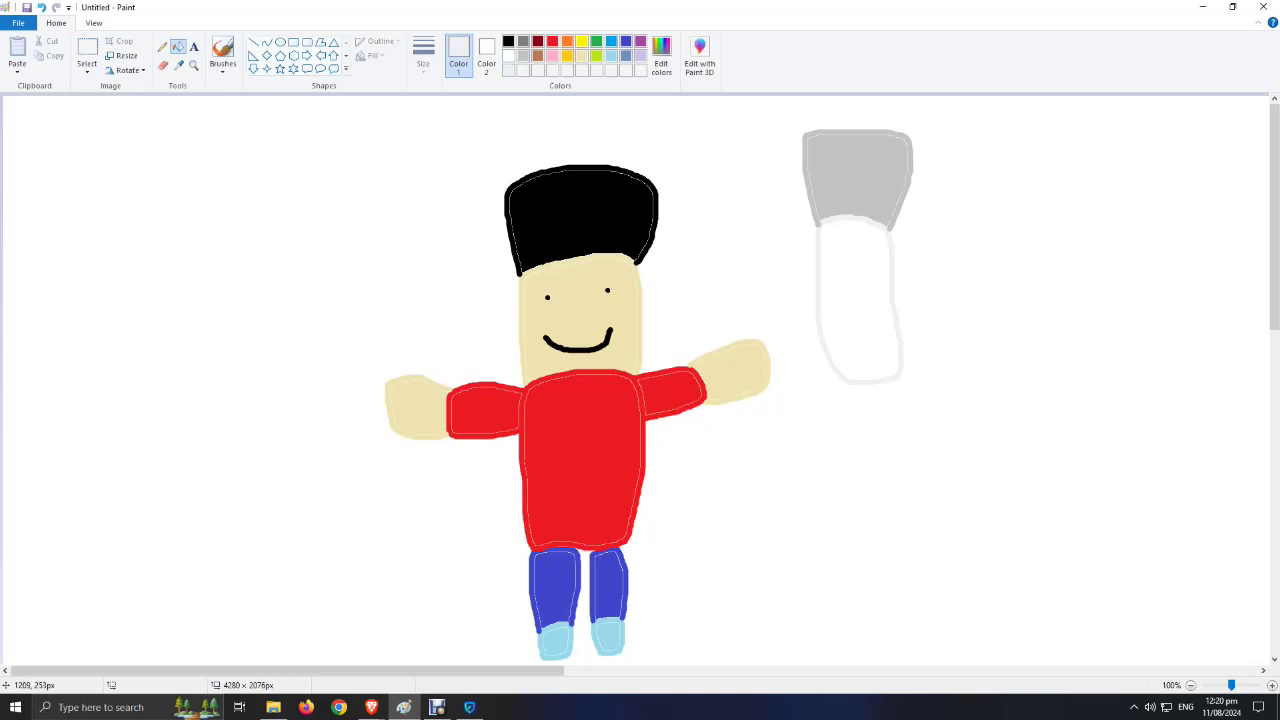
{"action": "left_click", "coordinate": [858, 300]}
Step: Select the flashlight-like shape beside the character and delete it
{"action": "left_click", "coordinate": [87, 50]}
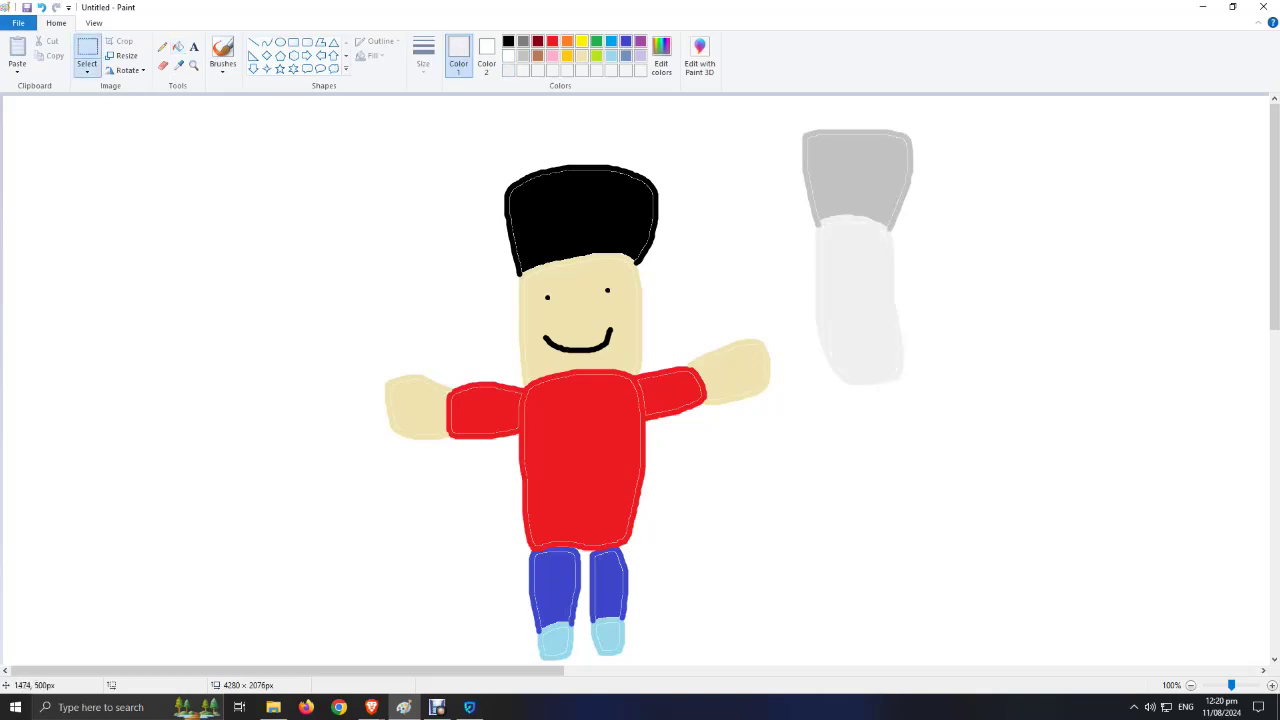
{"action": "left_click_drag", "start_coordinate": [1025, 447], "coordinate": [789, 96]}
{"action": "left_click", "coordinate": [87, 70]}
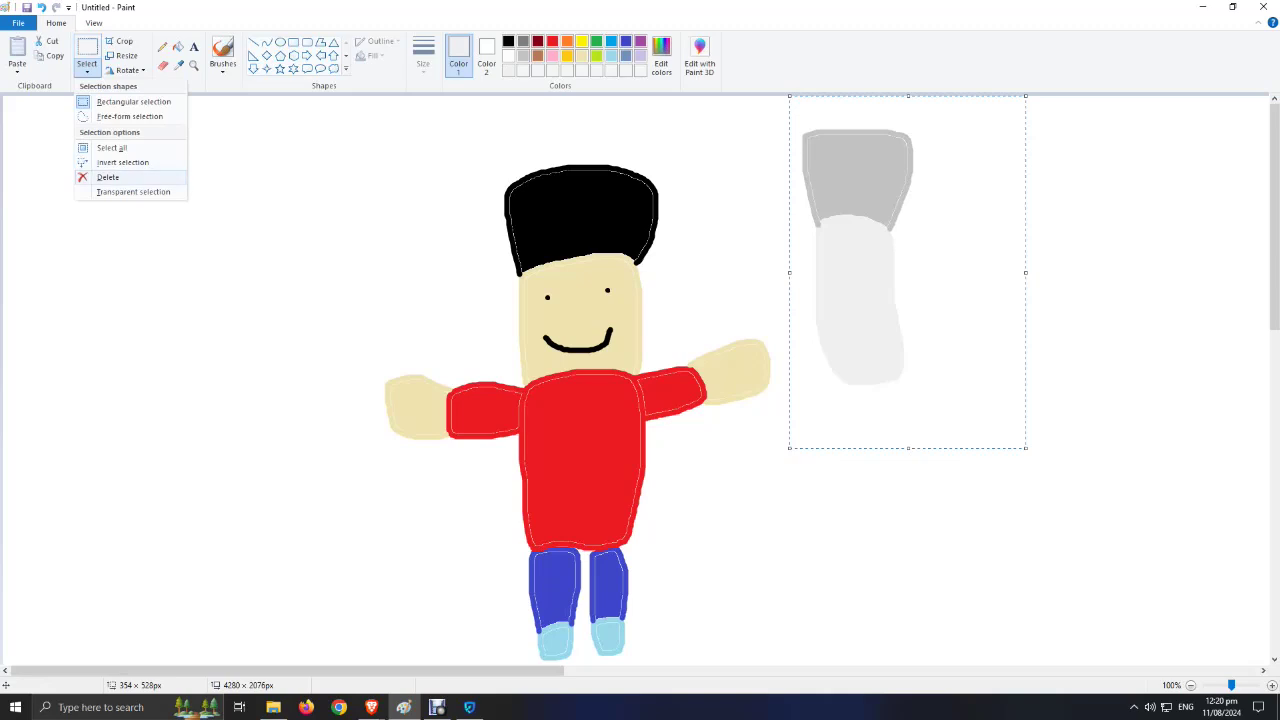
{"action": "left_click", "coordinate": [110, 178]}
Step: Outline a tall pale grey body beside the raised hand, with a light grey block on its right and a smaller pale grey block on its left
{"action": "left_click", "coordinate": [222, 50]}
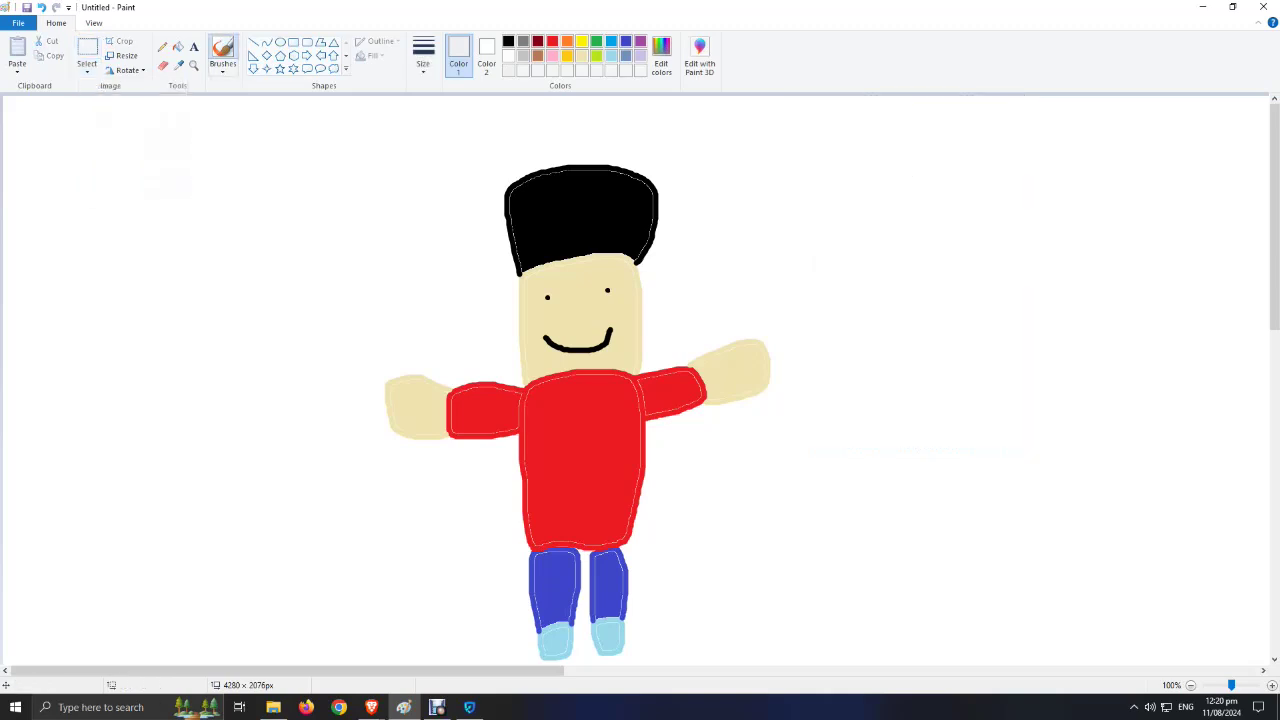
{"action": "mouse_move", "coordinate": [932, 384]}
{"action": "left_mouse_down"}
{"action": "mouse_move", "coordinate": [822, 192]}
{"action": "mouse_move", "coordinate": [876, 162]}
{"action": "mouse_move", "coordinate": [934, 190]}
{"action": "mouse_move", "coordinate": [944, 380]}
{"action": "left_mouse_up"}
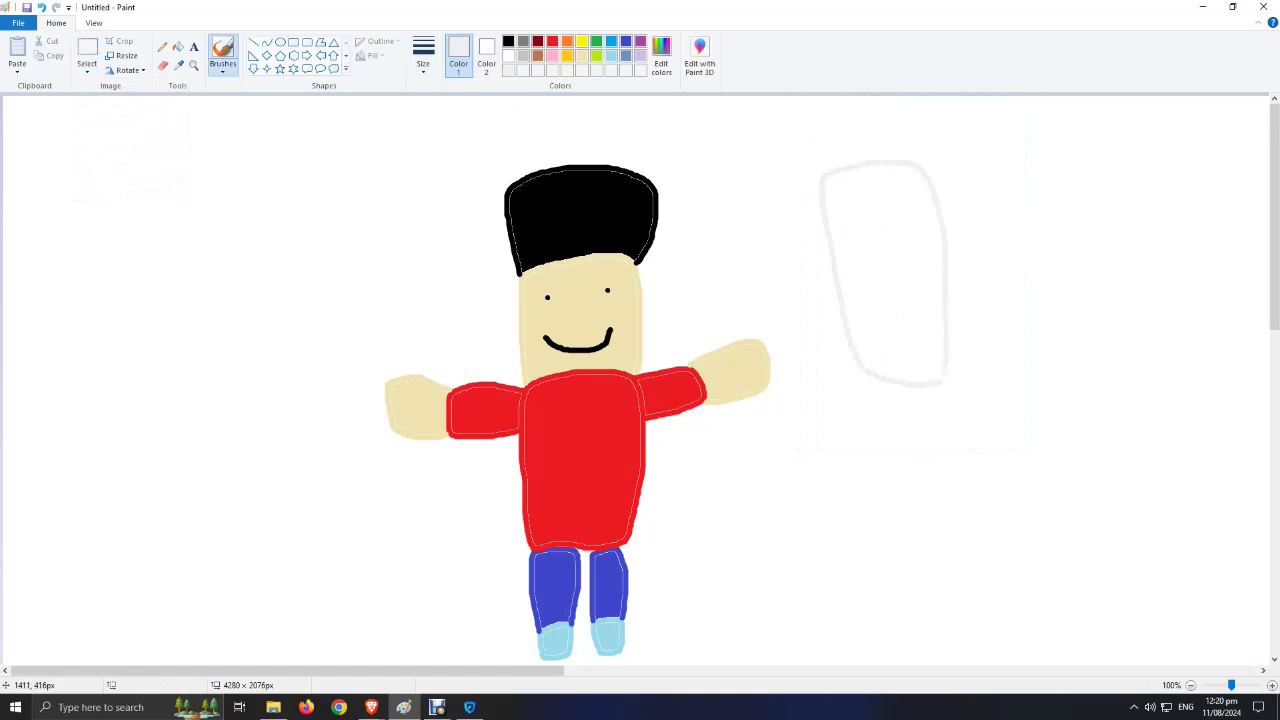
{"action": "mouse_move", "coordinate": [939, 193]}
{"action": "left_mouse_down"}
{"action": "mouse_move", "coordinate": [1063, 198]}
{"action": "mouse_move", "coordinate": [1046, 234]}
{"action": "mouse_move", "coordinate": [983, 246]}
{"action": "left_mouse_up"}
{"action": "key", "text": "ctrl+z"}
{"action": "mouse_move", "coordinate": [940, 194]}
{"action": "left_mouse_down"}
{"action": "mouse_move", "coordinate": [1026, 214]}
{"action": "mouse_move", "coordinate": [1005, 274]}
{"action": "mouse_move", "coordinate": [952, 279]}
{"action": "left_mouse_up"}
{"action": "left_click", "coordinate": [508, 55]}
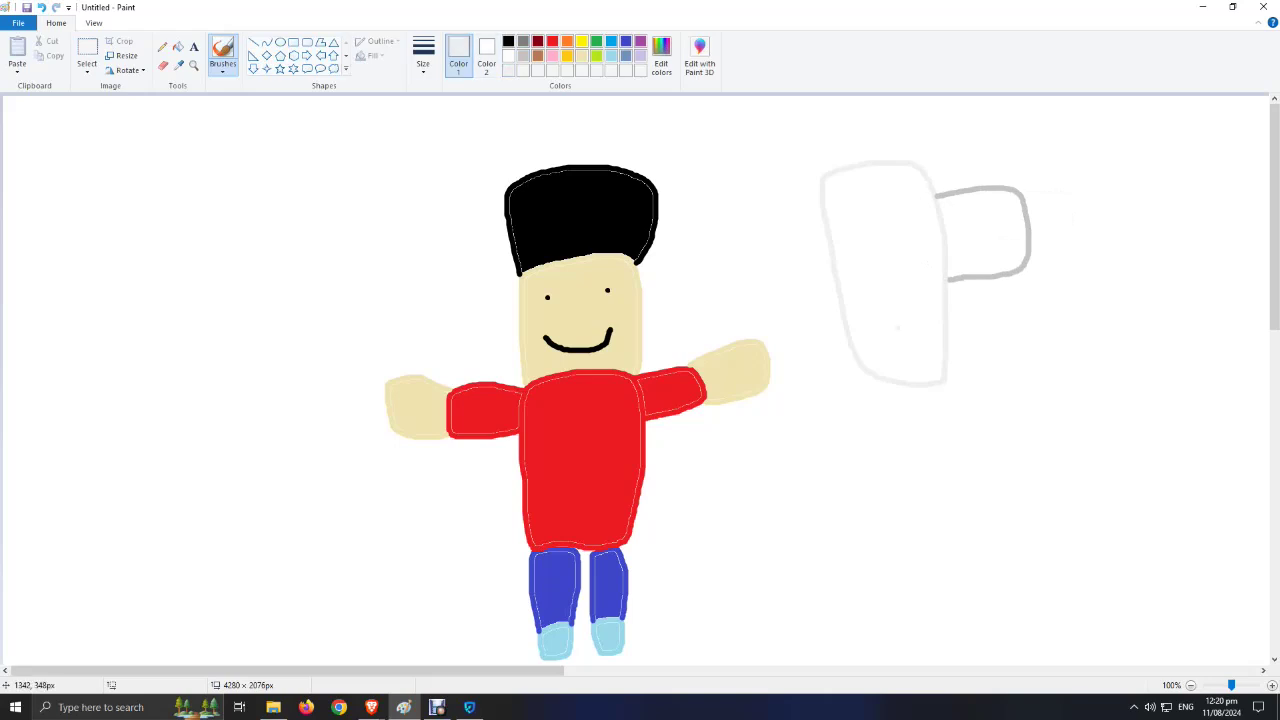
{"action": "mouse_move", "coordinate": [823, 291]}
{"action": "left_mouse_down"}
{"action": "mouse_move", "coordinate": [786, 258]}
{"action": "mouse_move", "coordinate": [820, 220]}
{"action": "left_mouse_up"}
Step: Fill the tall body and its small left block pale grey, and the right block light grey
{"action": "left_click", "coordinate": [178, 47]}
{"action": "left_click", "coordinate": [805, 256]}
{"action": "left_click", "coordinate": [884, 275]}
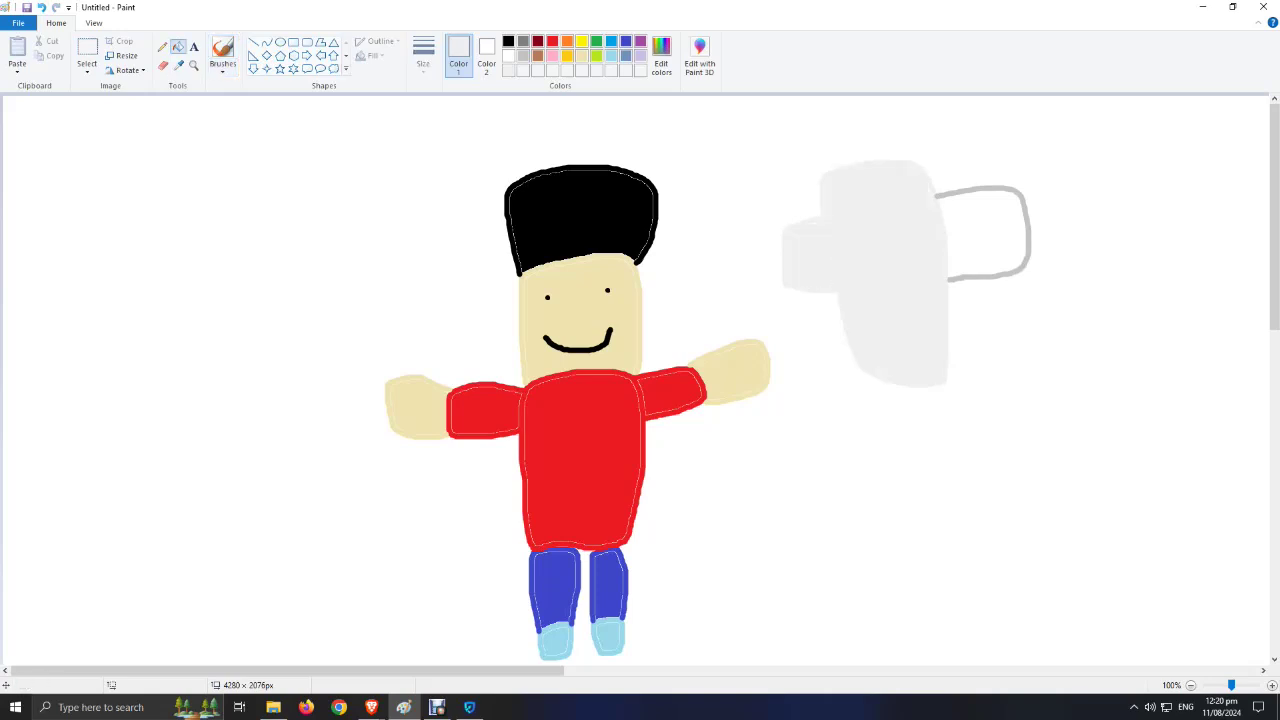
{"action": "left_click", "coordinate": [522, 56]}
{"action": "left_click", "coordinate": [984, 232]}
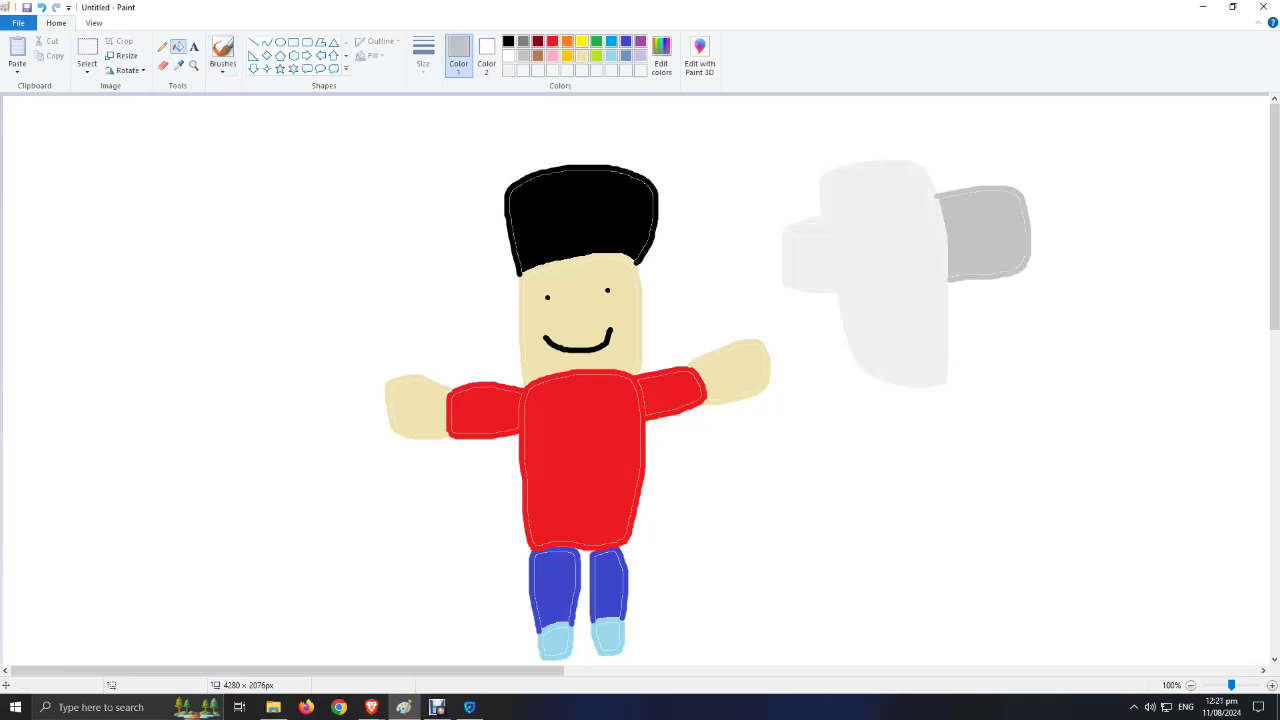
Step: Select the pale grey body with its two side blocks and delete it
{"action": "left_click", "coordinate": [87, 55]}
{"action": "left_click_drag", "start_coordinate": [1071, 427], "coordinate": [773, 96]}
{"action": "left_click", "coordinate": [87, 68]}
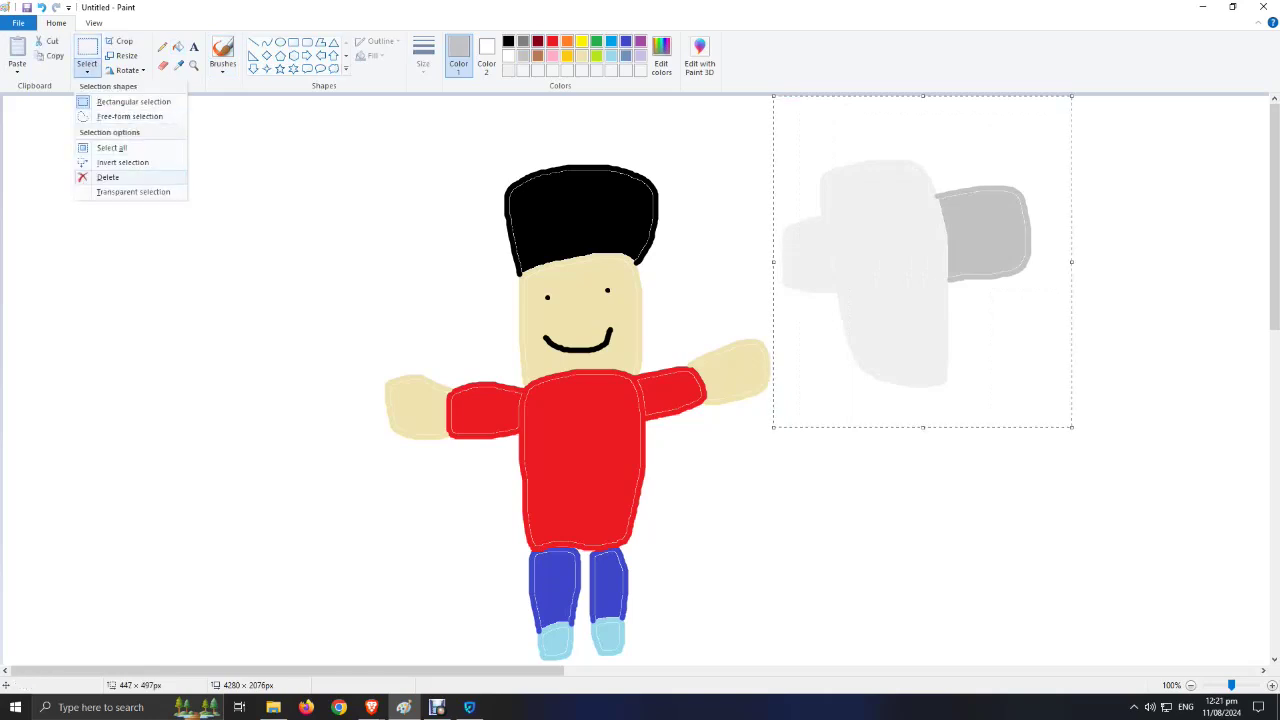
{"action": "left_click", "coordinate": [110, 177]}
Step: Draw a thin beige stem beside the raised hand, topped by a filled light grey band and a filled, flared pale grey head
{"action": "left_click", "coordinate": [222, 55]}
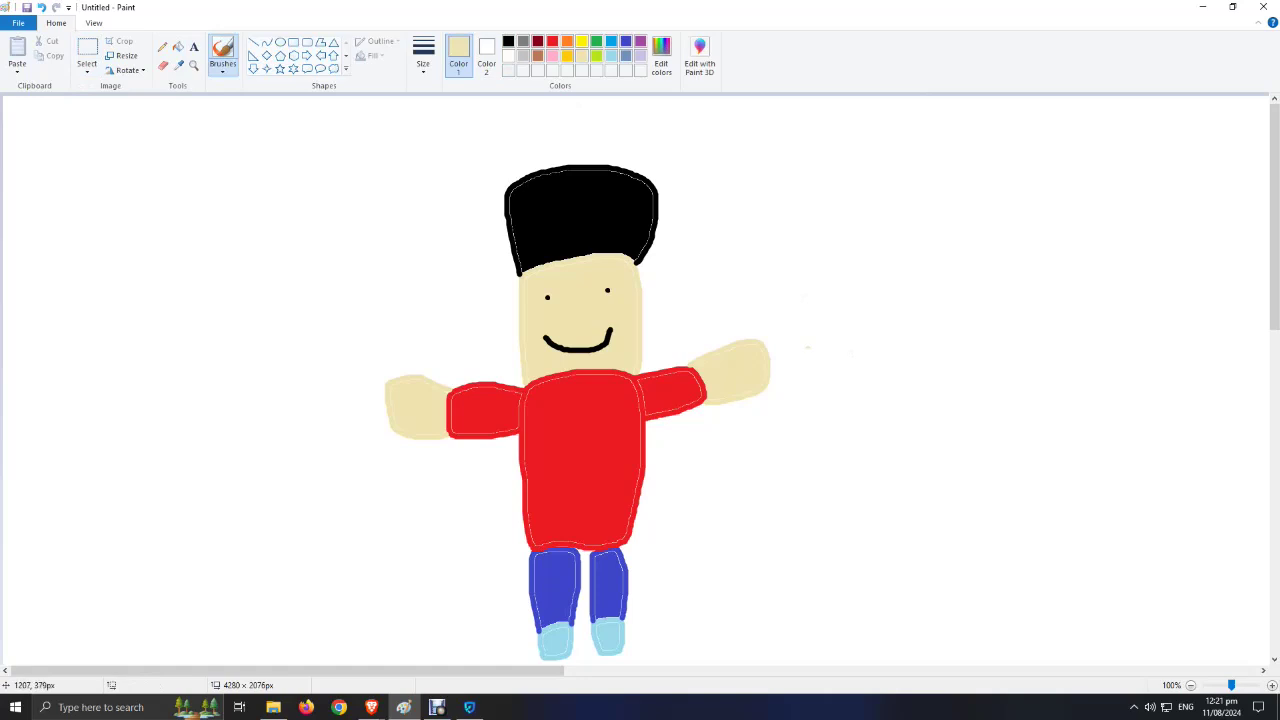
{"action": "left_click_drag", "start_coordinate": [836, 384], "coordinate": [821, 269]}
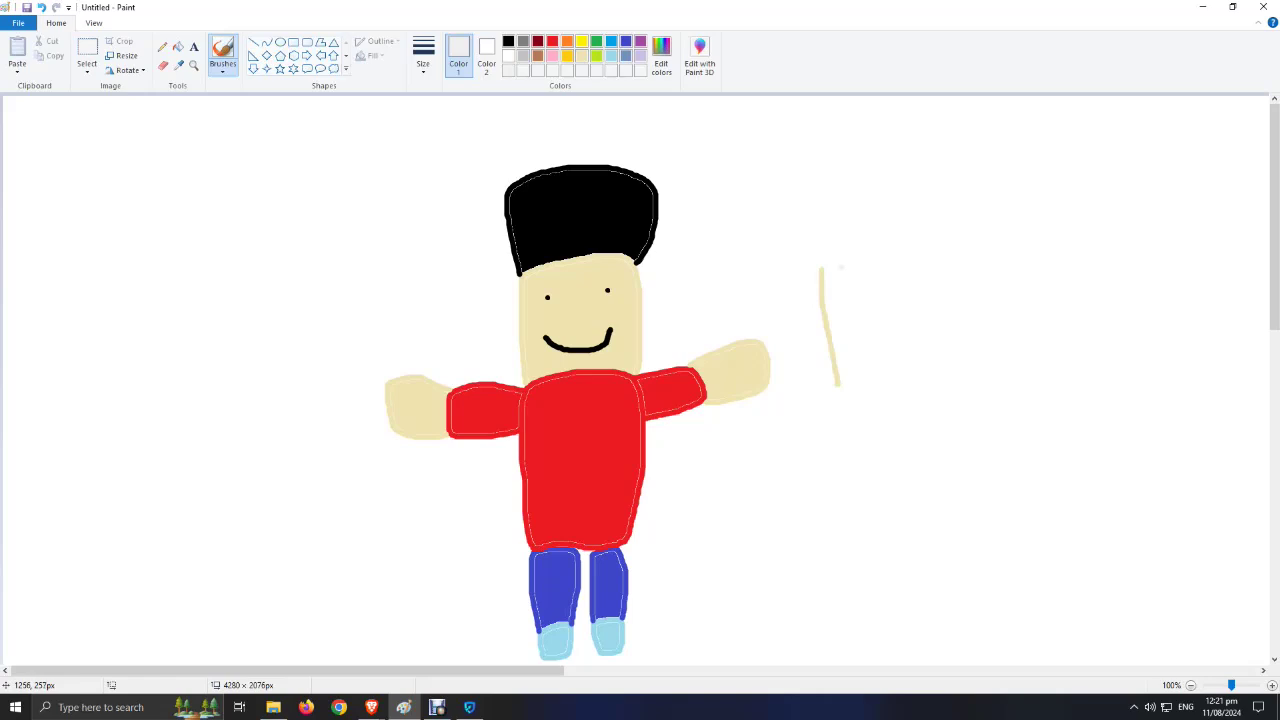
{"action": "mouse_move", "coordinate": [852, 260]}
{"action": "left_mouse_down"}
{"action": "mouse_move", "coordinate": [822, 268]}
{"action": "mouse_move", "coordinate": [802, 256]}
{"action": "mouse_move", "coordinate": [845, 249]}
{"action": "mouse_move", "coordinate": [838, 260]}
{"action": "left_mouse_up"}
{"action": "mouse_move", "coordinate": [797, 242]}
{"action": "left_mouse_down"}
{"action": "mouse_move", "coordinate": [782, 133]}
{"action": "mouse_move", "coordinate": [812, 122]}
{"action": "mouse_move", "coordinate": [864, 138]}
{"action": "mouse_move", "coordinate": [850, 238]}
{"action": "left_mouse_up"}
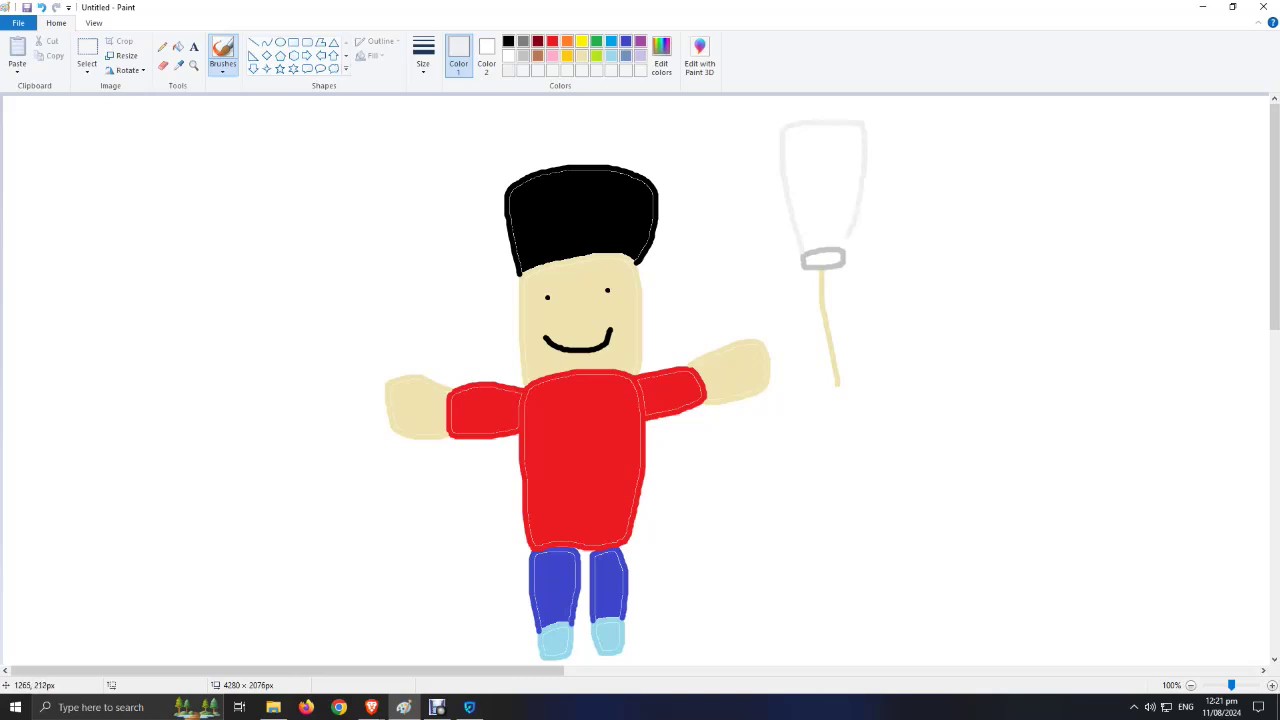
{"action": "left_click", "coordinate": [178, 46]}
{"action": "left_click", "coordinate": [823, 190]}
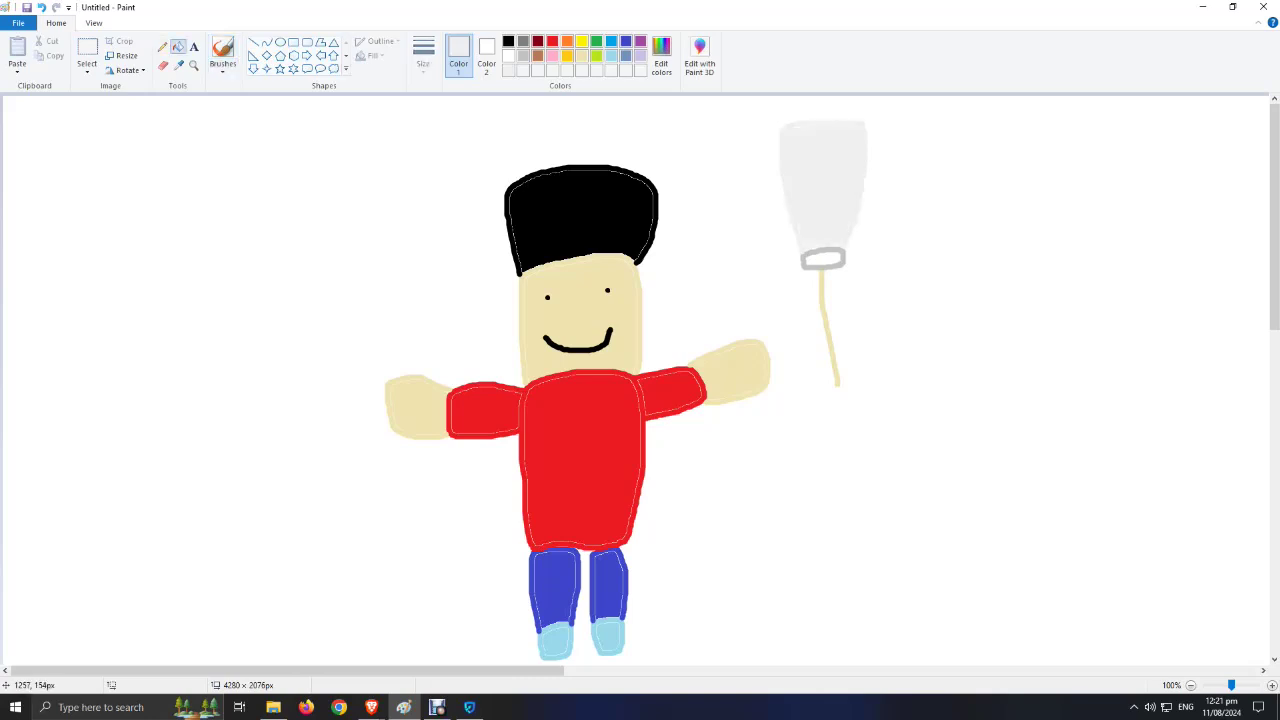
{"action": "left_click", "coordinate": [522, 56]}
{"action": "left_click", "coordinate": [823, 260]}
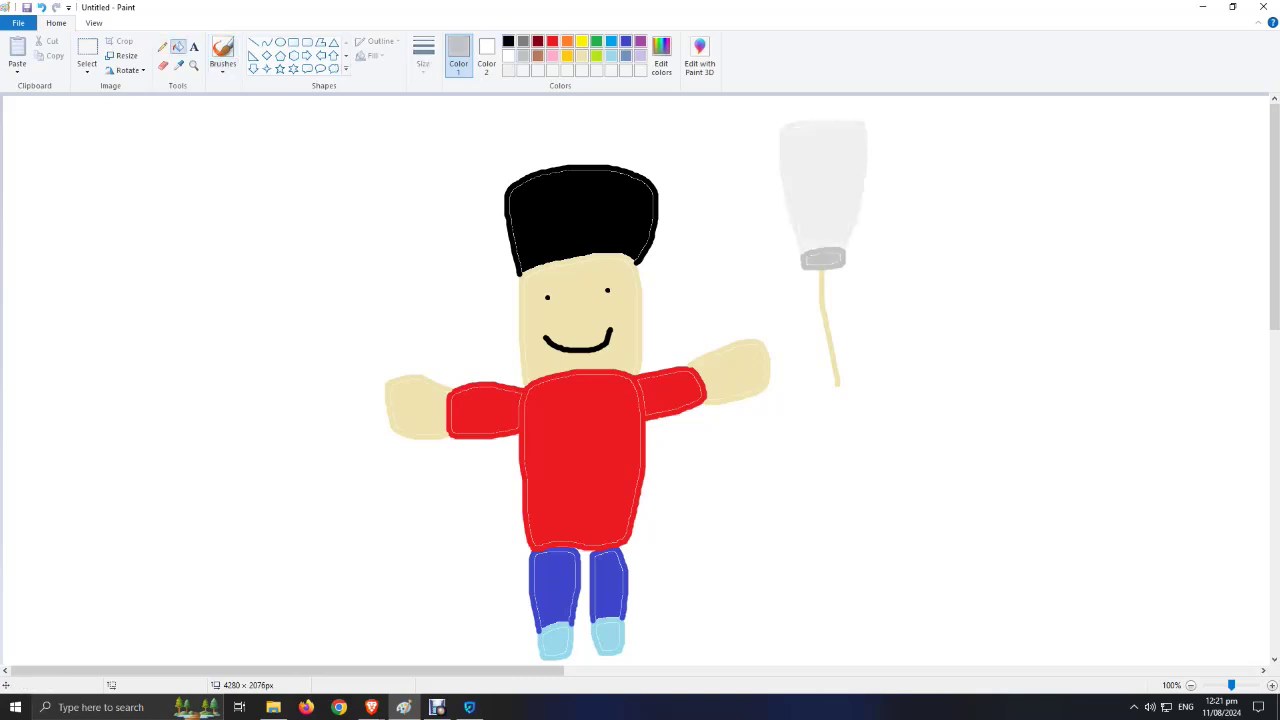
Step: Select the stemmed object with the flared pale grey head and delete it
{"action": "left_click", "coordinate": [87, 55]}
{"action": "left_click_drag", "start_coordinate": [882, 418], "coordinate": [779, 95]}
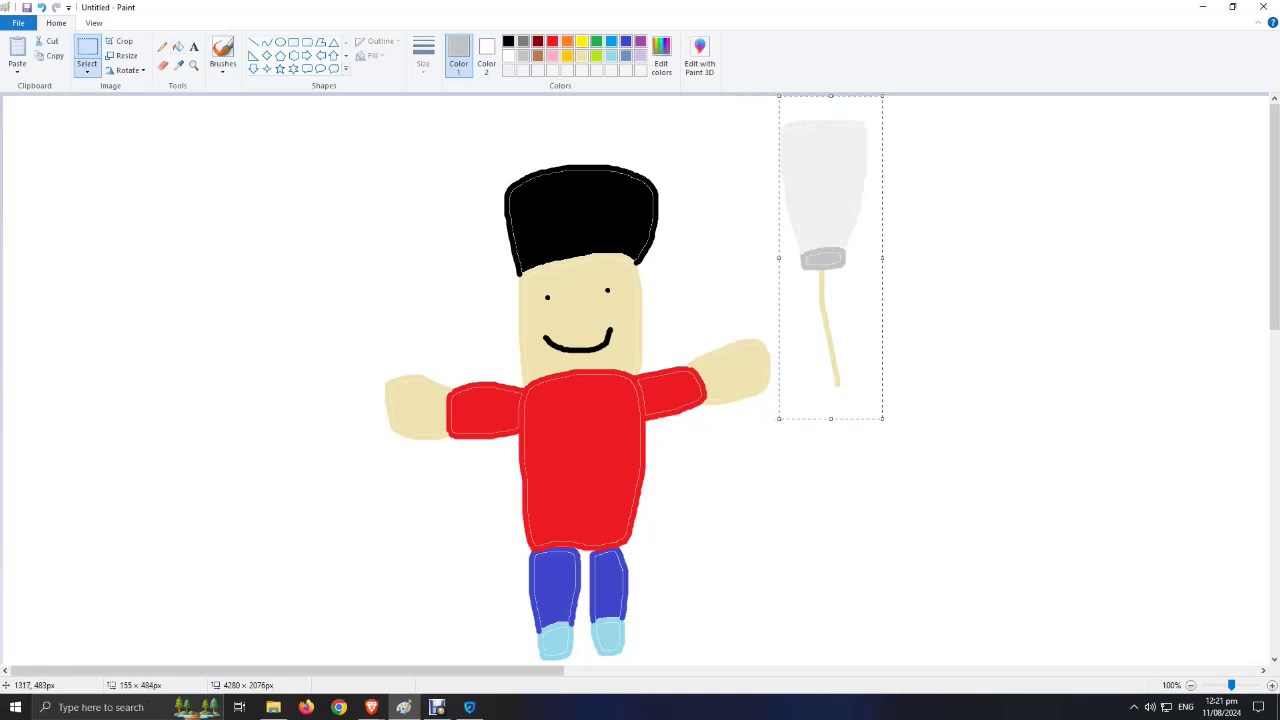
{"action": "left_click", "coordinate": [87, 70]}
{"action": "left_click", "coordinate": [118, 178]}
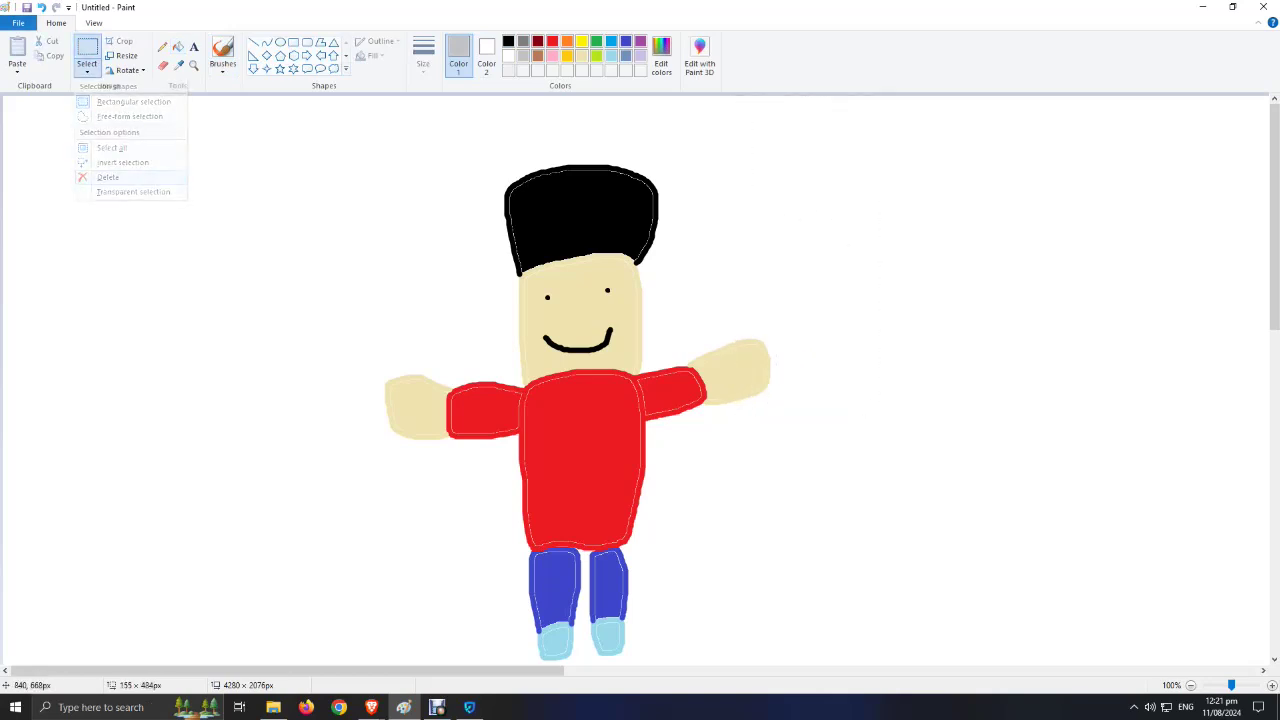